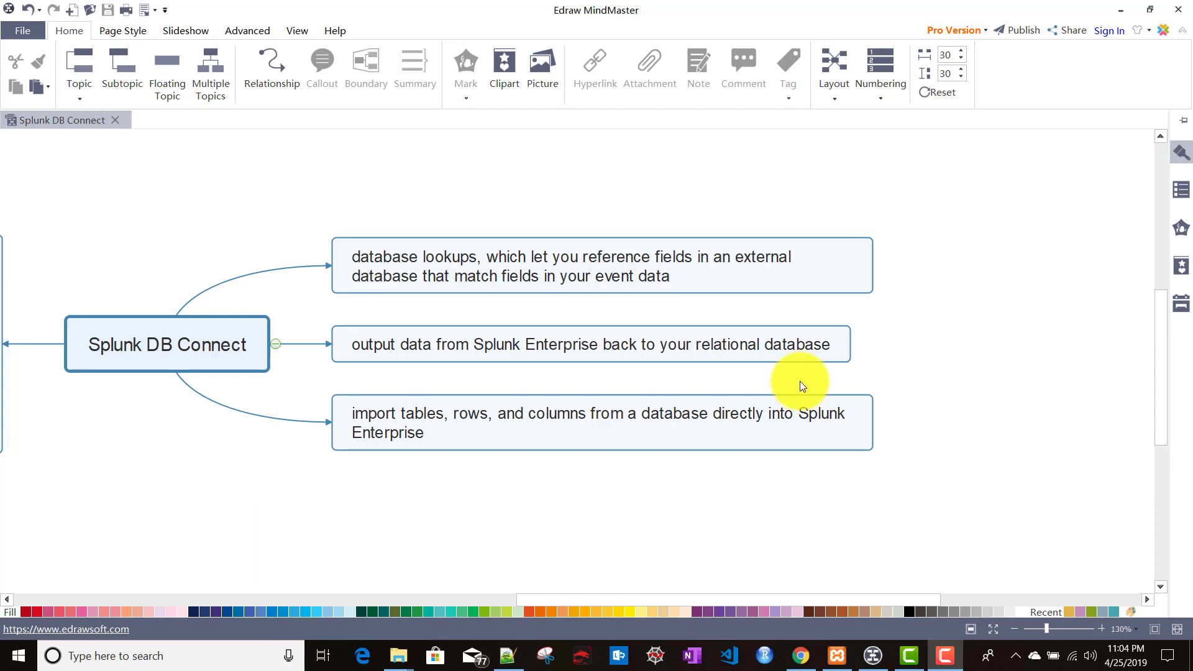
- Examine the DB Connect architecture and identity-to-database diagrams in the Splunk DB Connect mind map
left_click_drag(627, 601, 466, 602)
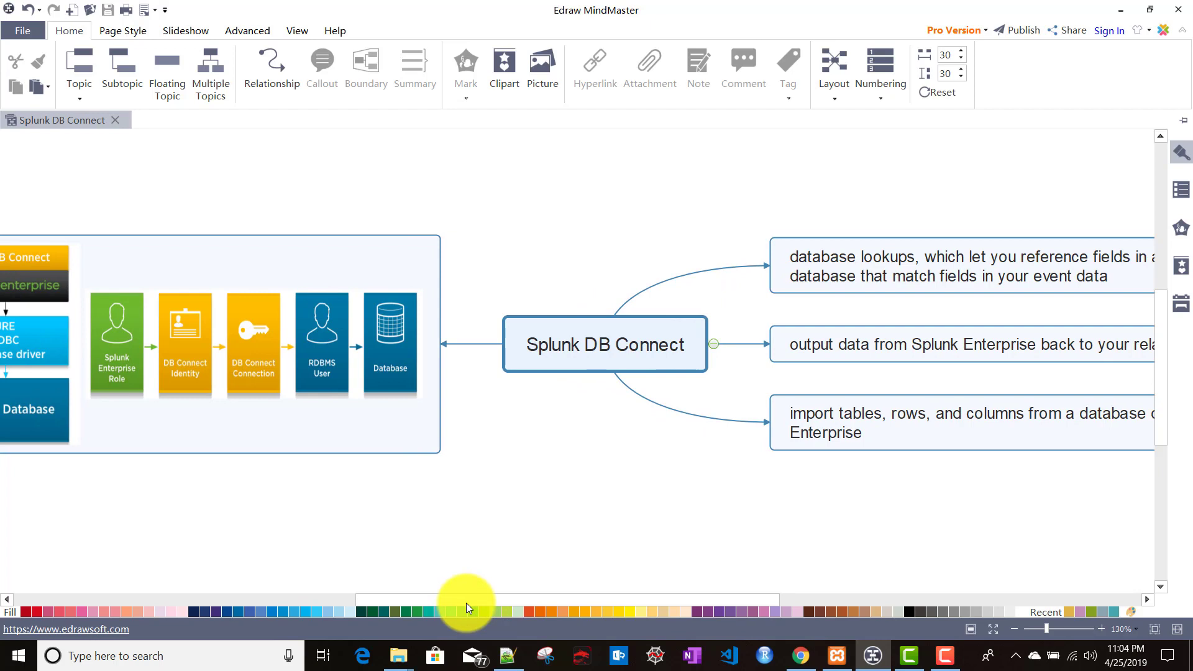
left_click_drag(465, 603, 330, 608)
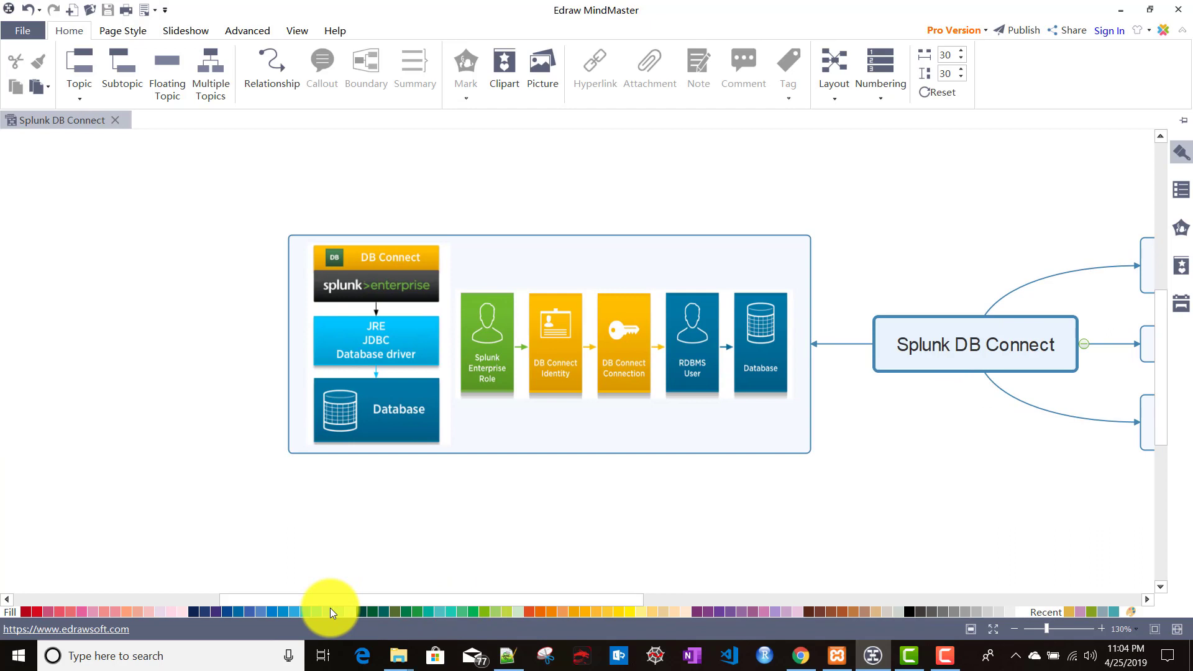
left_click(361, 368)
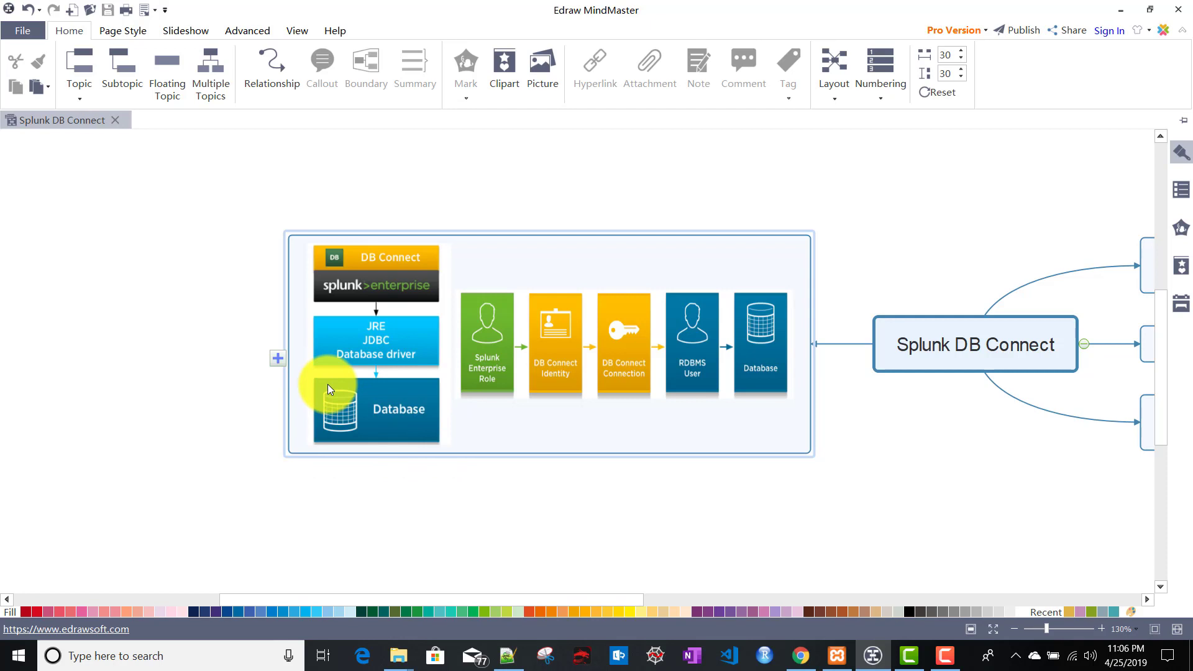
left_click(681, 511)
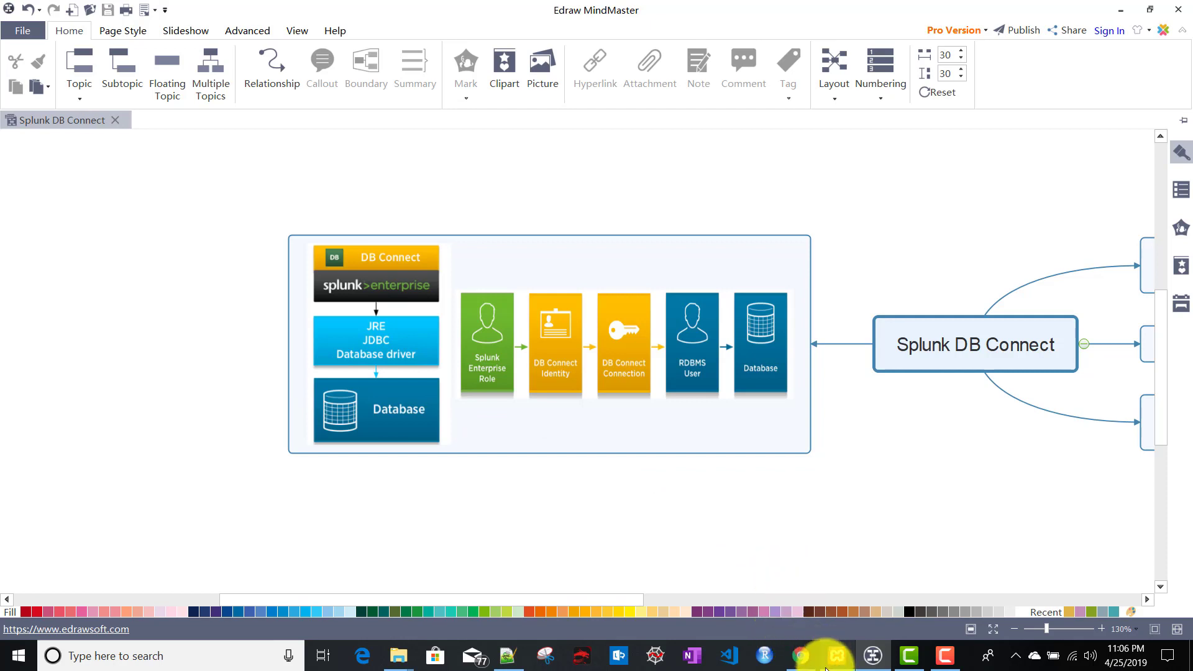
- Switch to Chrome and review the Onlinetutorialspoint guide on installing MySQL on Windows 10
mouse_move(836, 662)
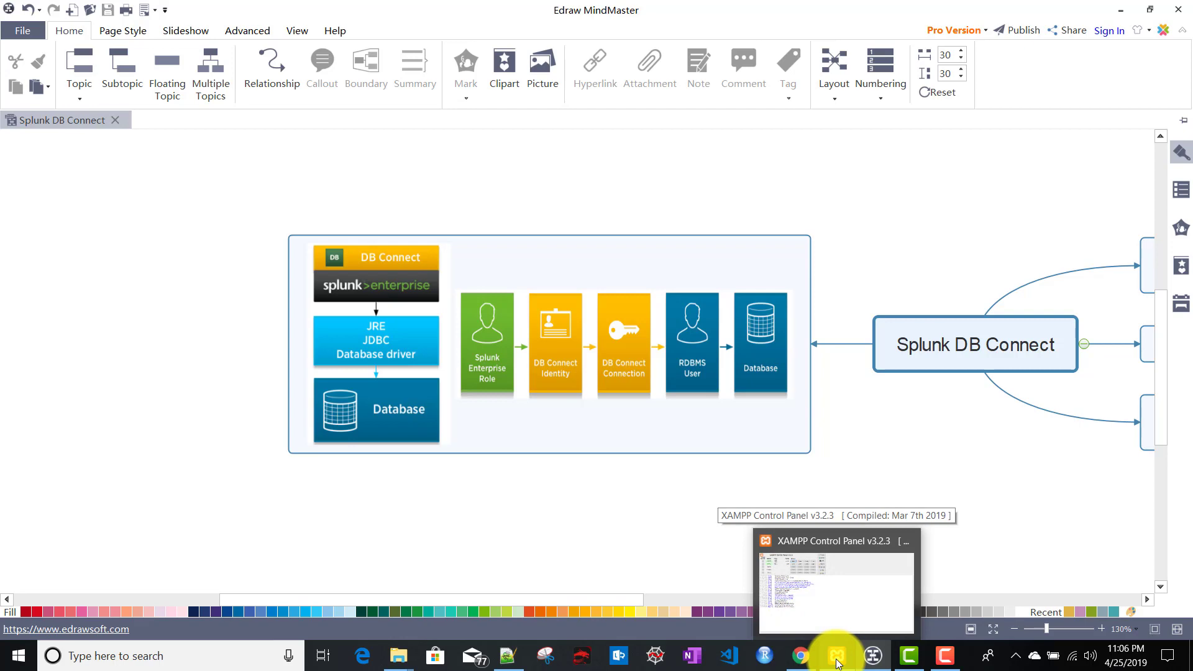
left_click(800, 657)
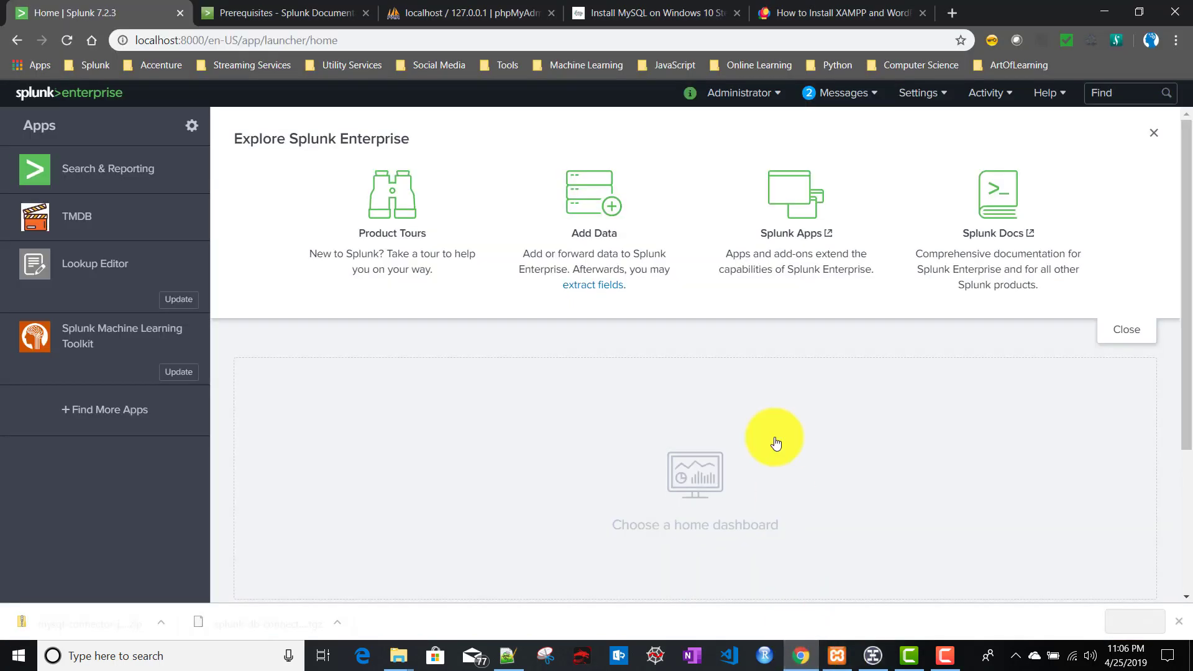
left_click(649, 17)
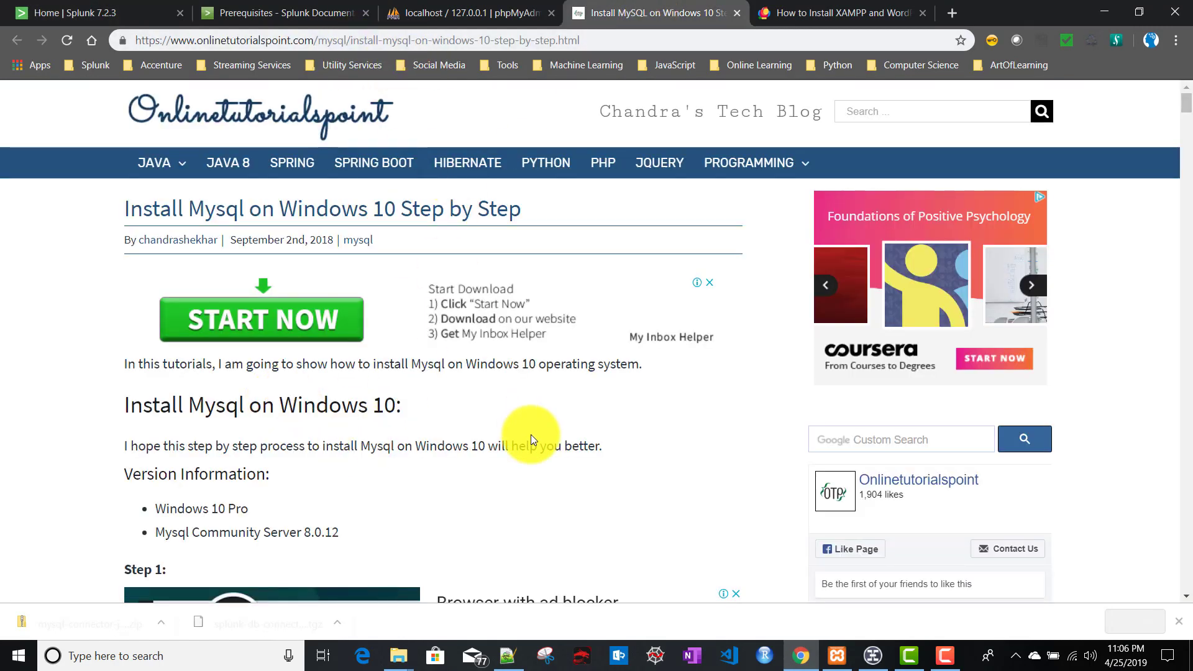
scroll(530, 437, "down", 2)
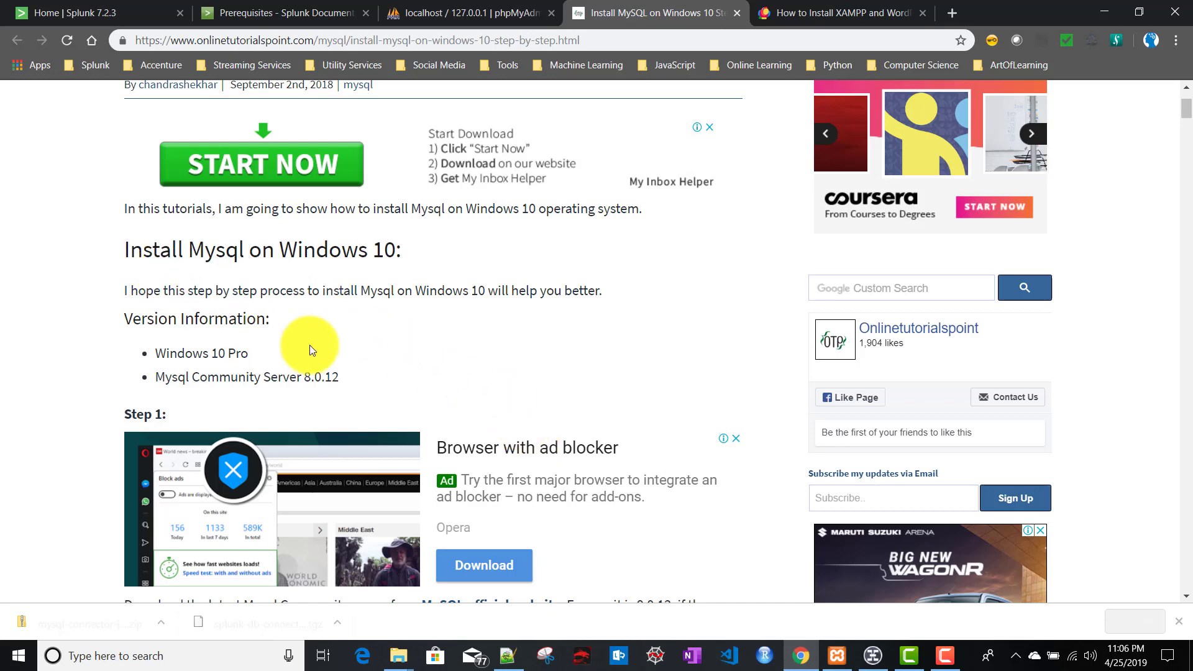
scroll(310, 345, "down", 4)
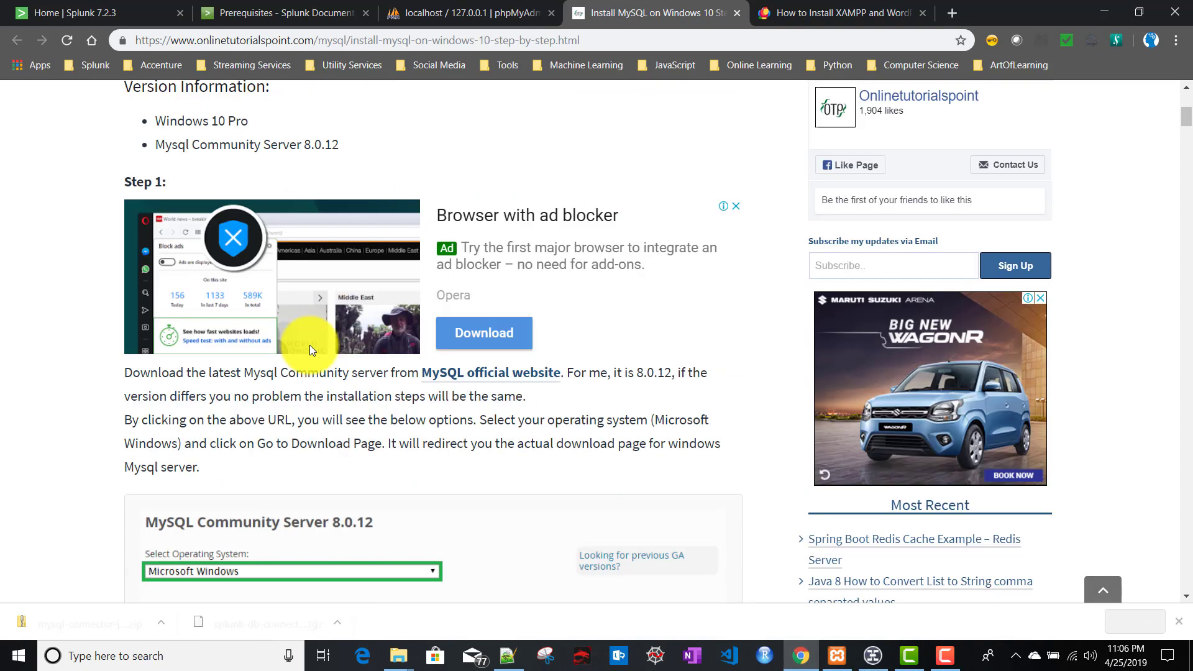
scroll(310, 345, "down", 10)
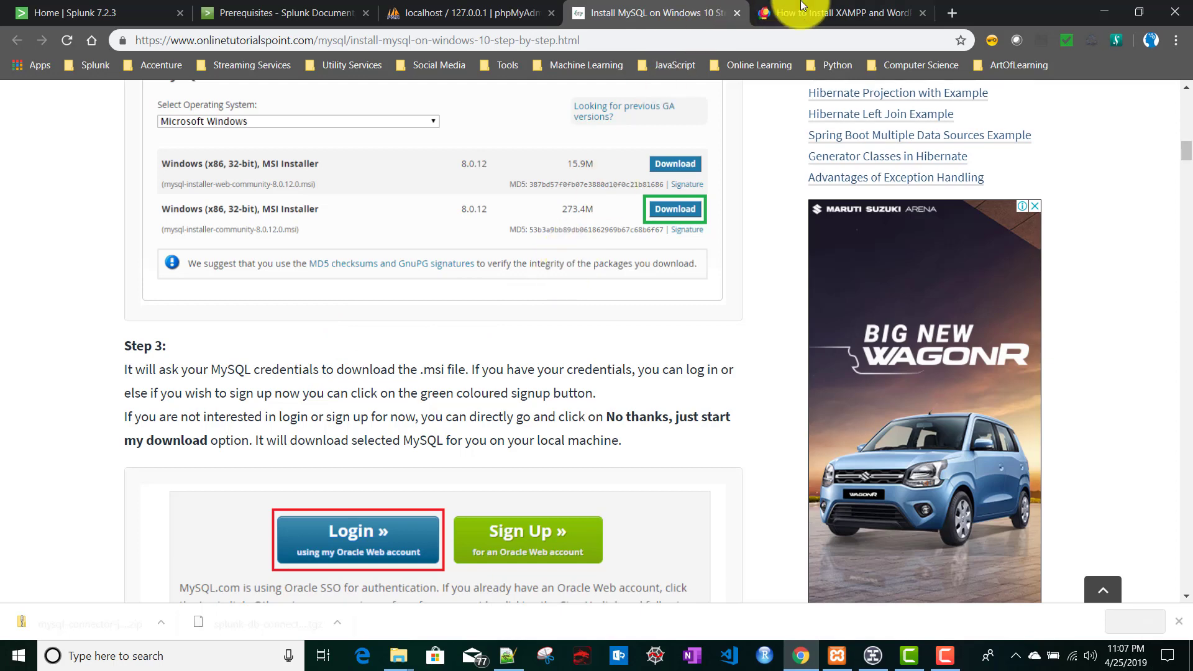
- Review the Themeisle guide on installing XAMPP and WordPress locally on a Windows PC
left_click(836, 19)
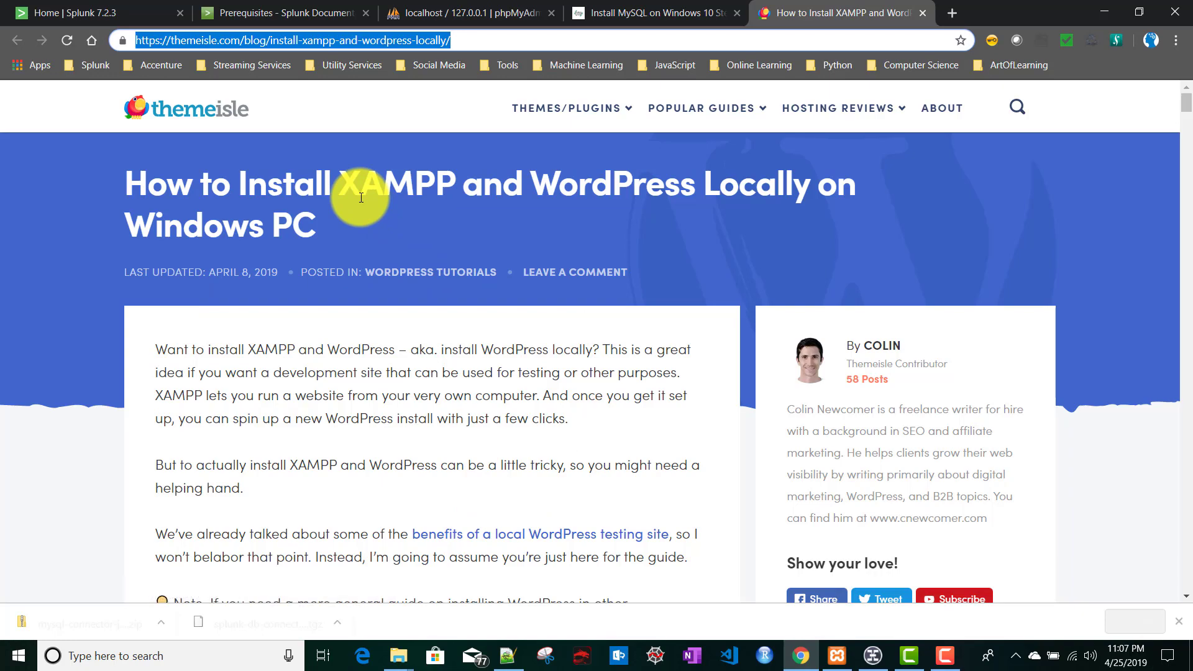
scroll(496, 453, "down", 13)
scroll(495, 449, "down", 13)
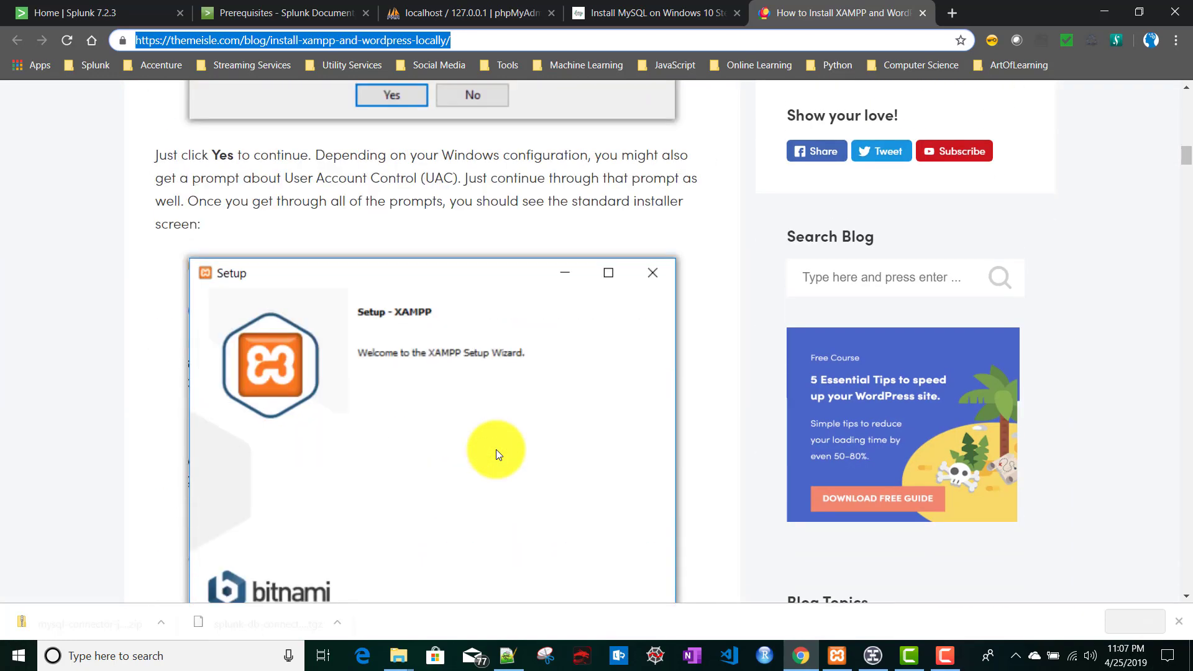
scroll(496, 449, "up", 13)
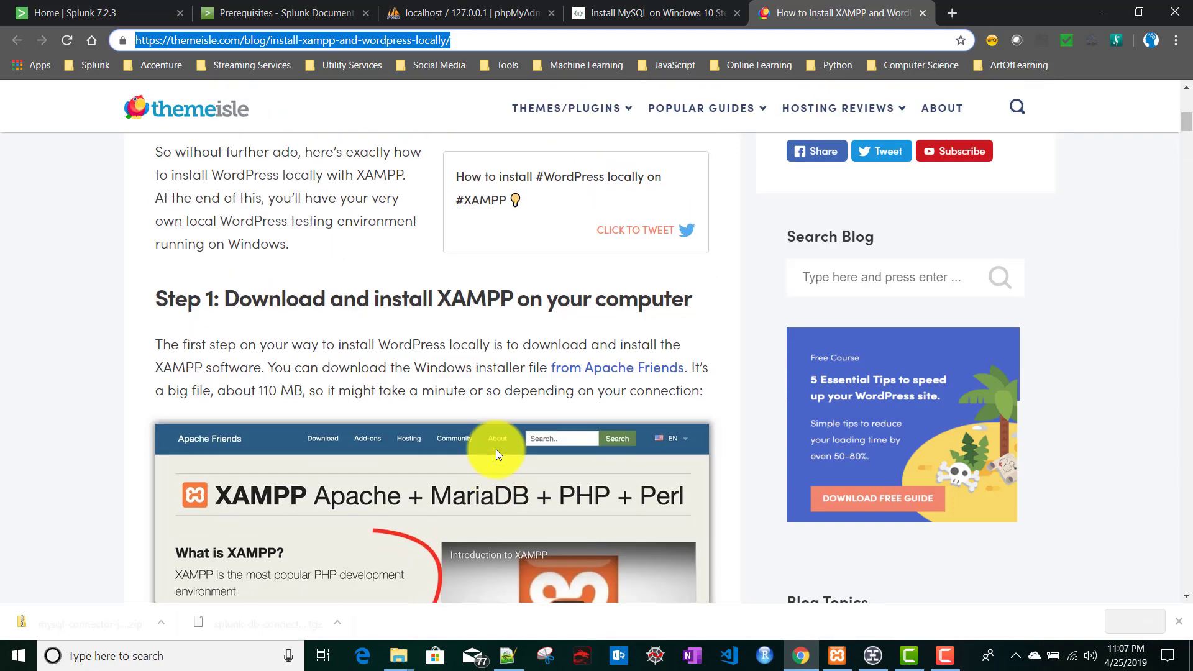
scroll(496, 449, "up", 5)
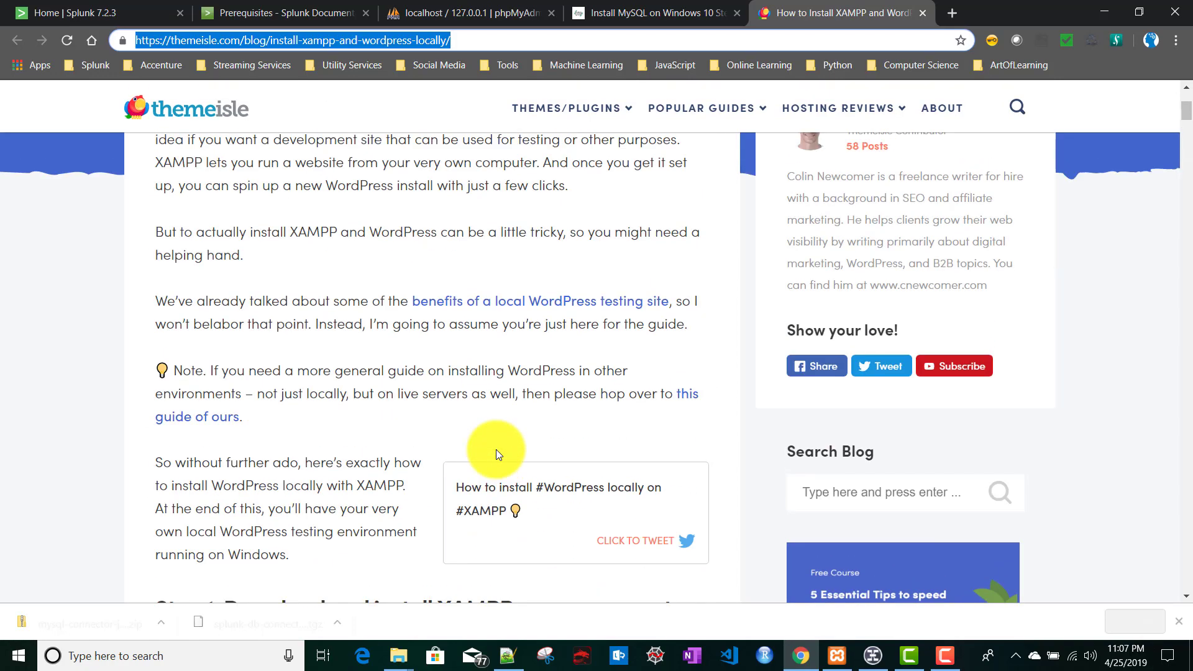
scroll(496, 449, "up", 4)
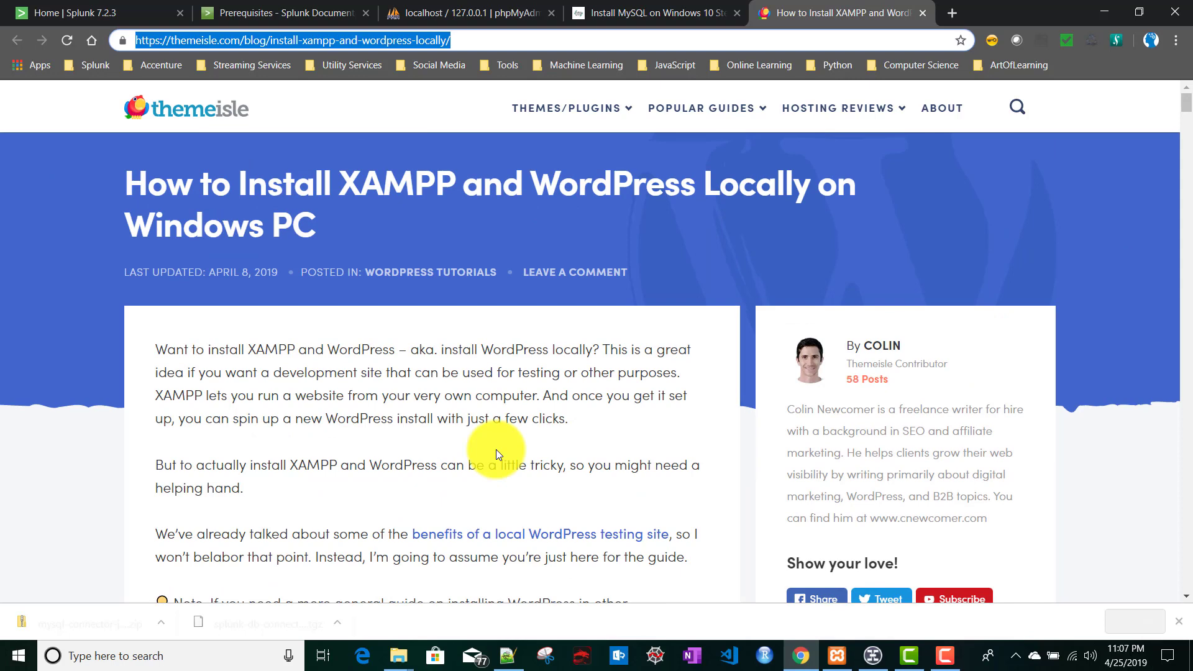
- Browse the city_dtl table of splunk_db_connect_demo in phpMyAdmin, and check the required JRE version in the Splunk DB Connect prerequisites
left_click(441, 8)
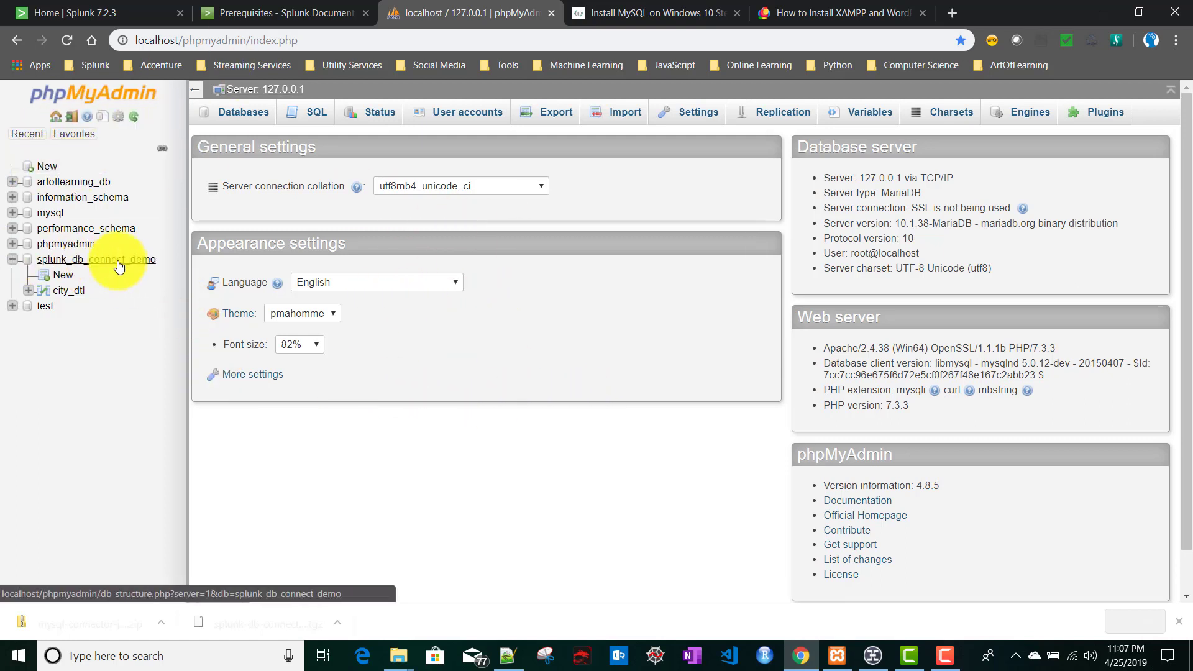
left_click(57, 298)
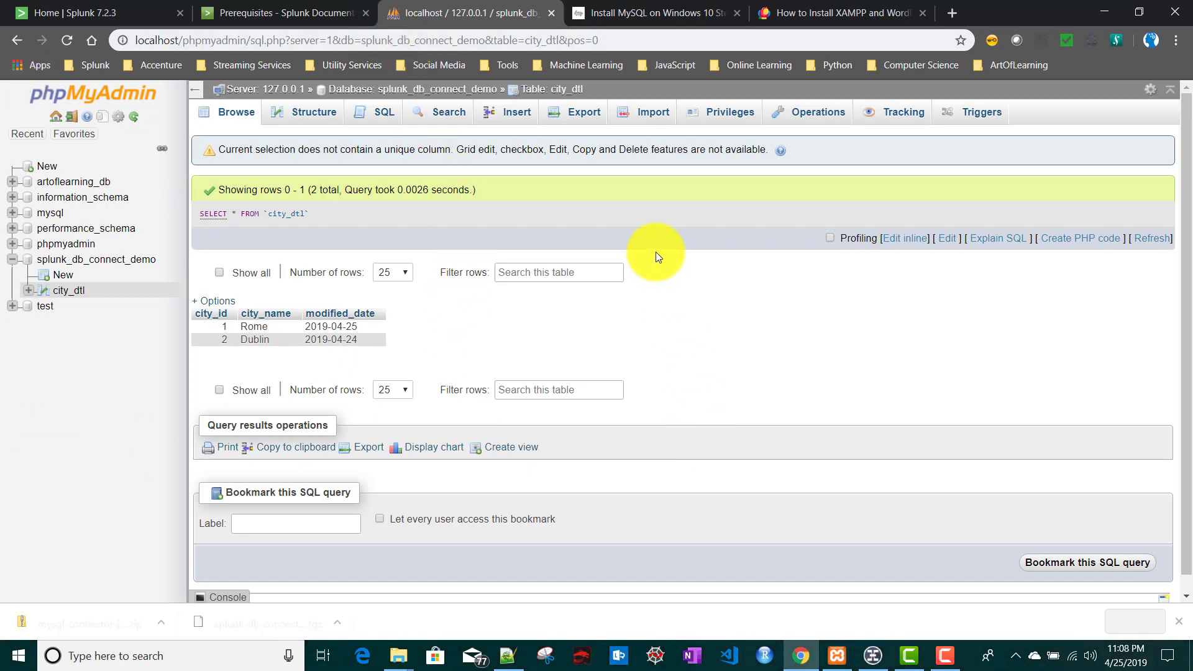
left_click(275, 20)
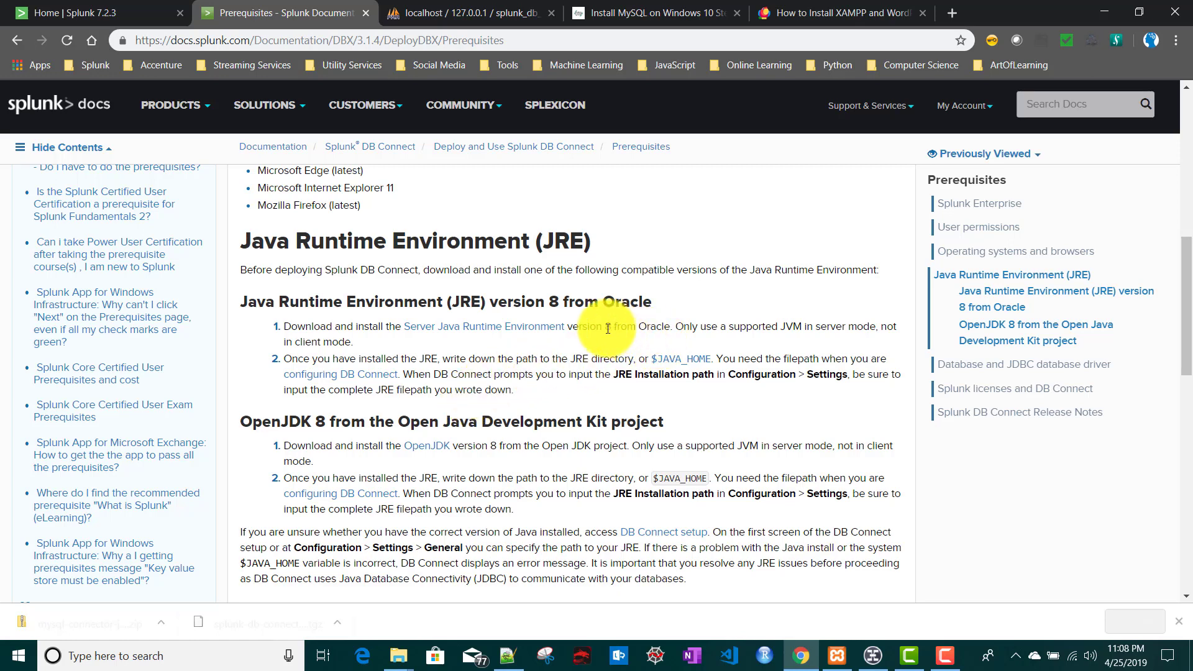
left_click_drag(608, 328, 631, 328)
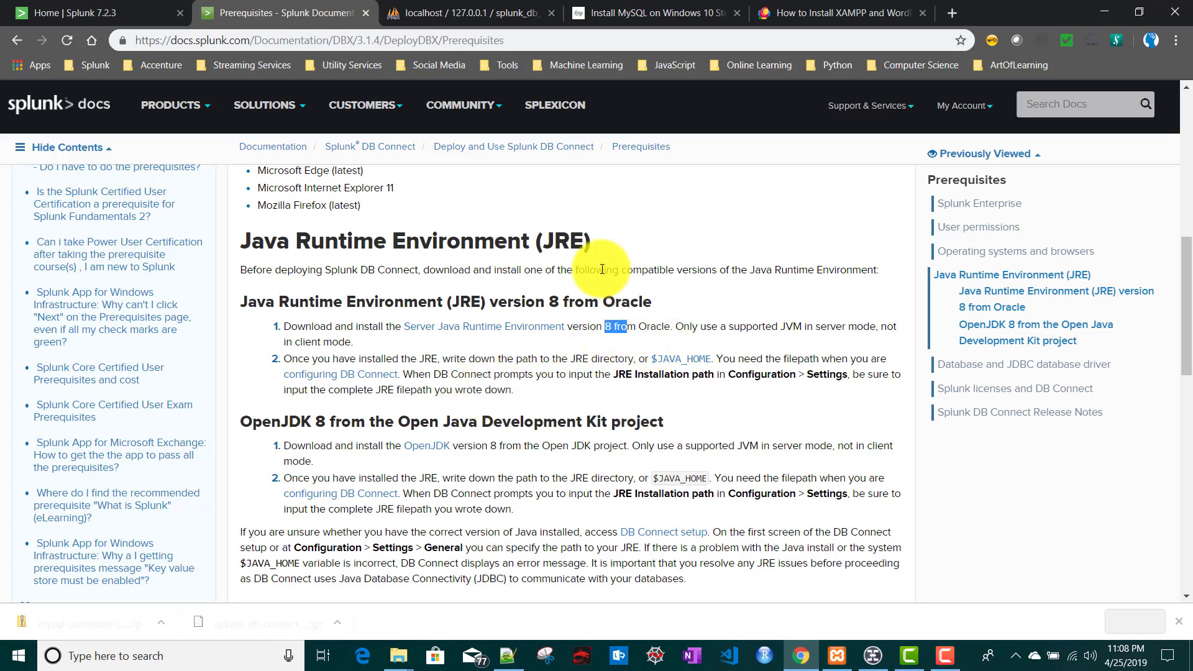
- Open google.co.in in a new browser tab
left_click(950, 11)
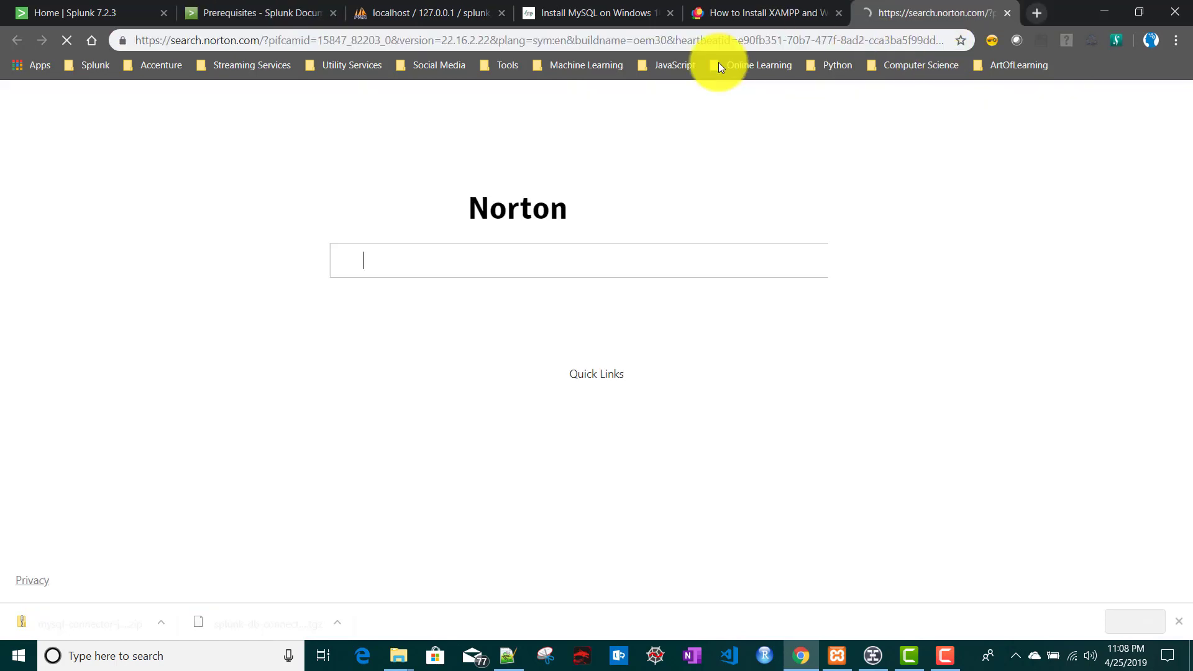
left_click(433, 36)
type("google.co.in")
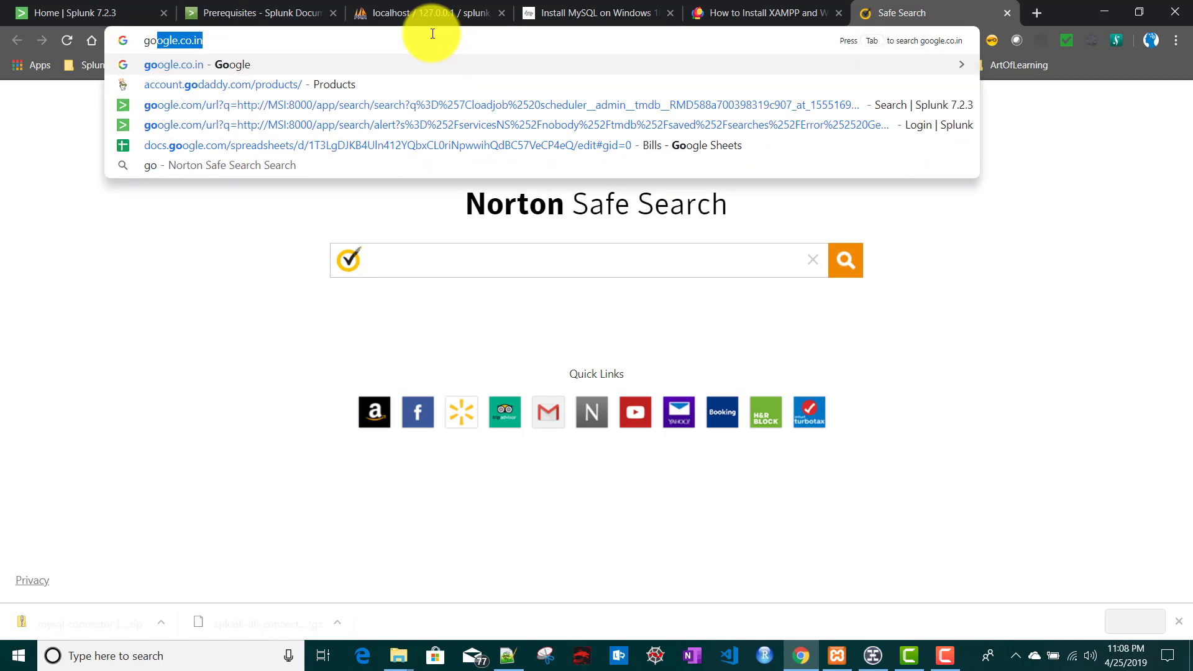
key("Down")
key("Return")
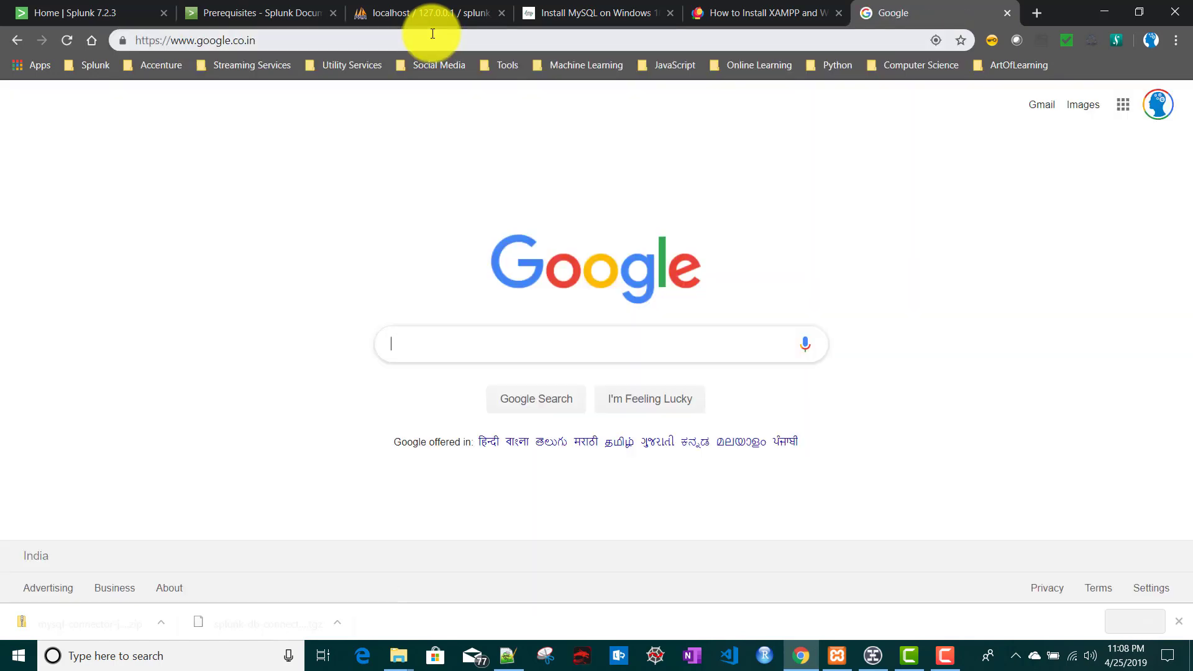
- Search Google for "splunk db connect" and view the Splunk DB Connect app page on Splunkbase
type("splu")
key("BackSpace")
key("BackSpace")
type("k")
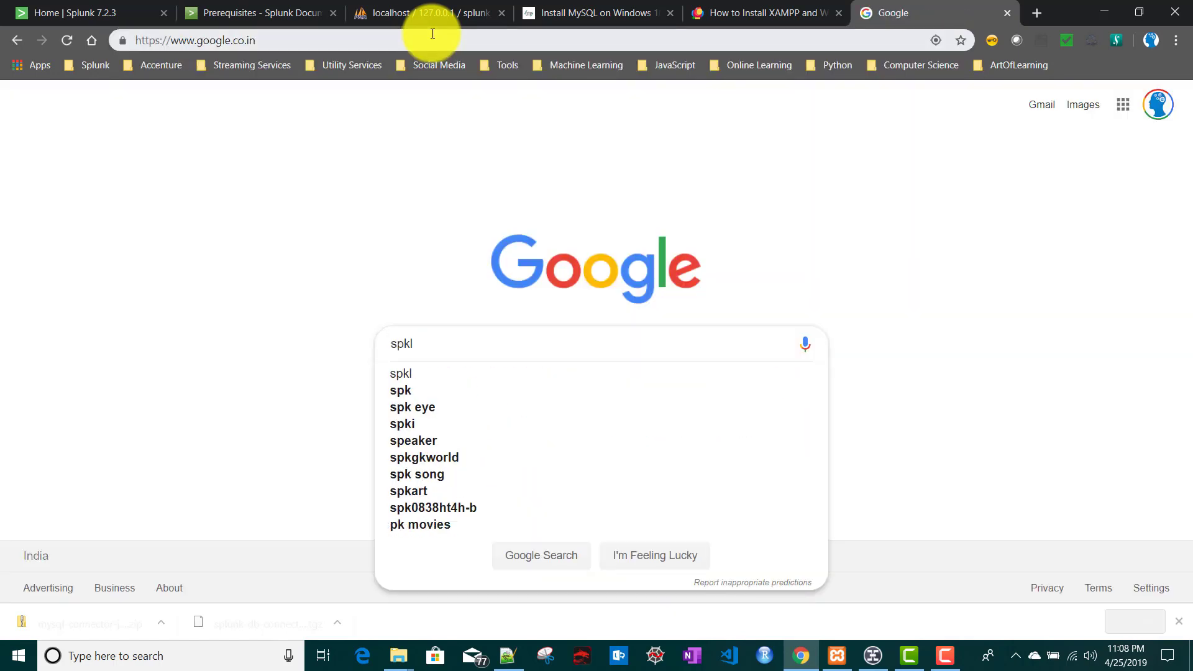
key("BackSpace")
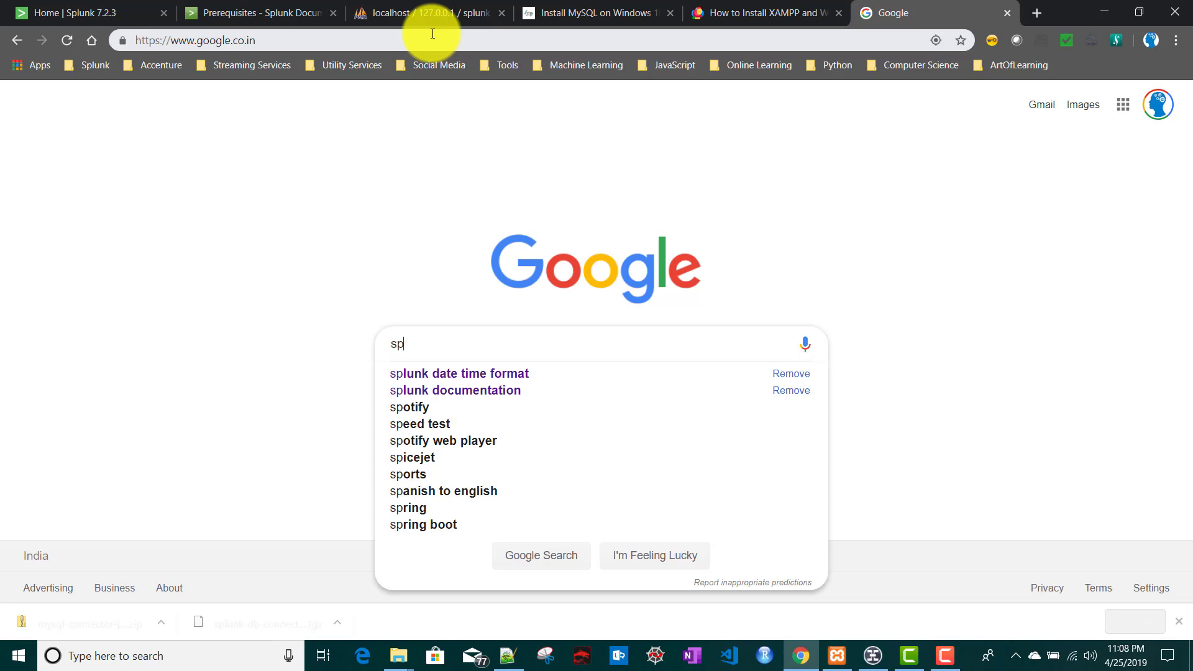
type("lunk d")
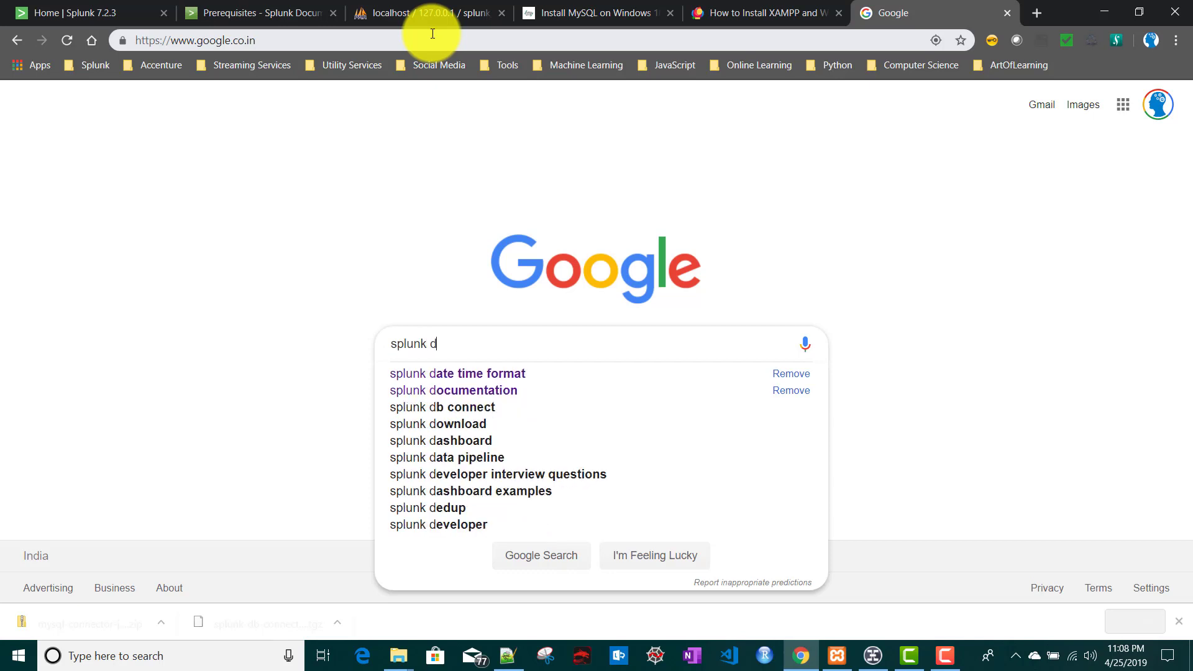
type("b")
key("Down")
key("Return")
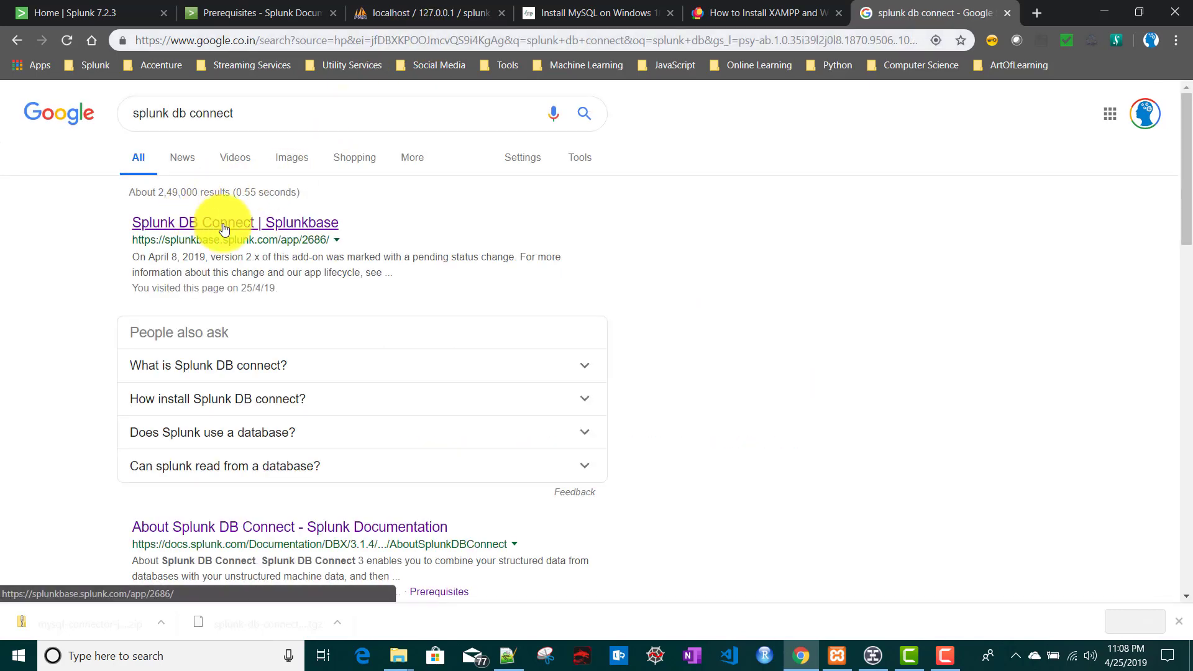
left_click(295, 231)
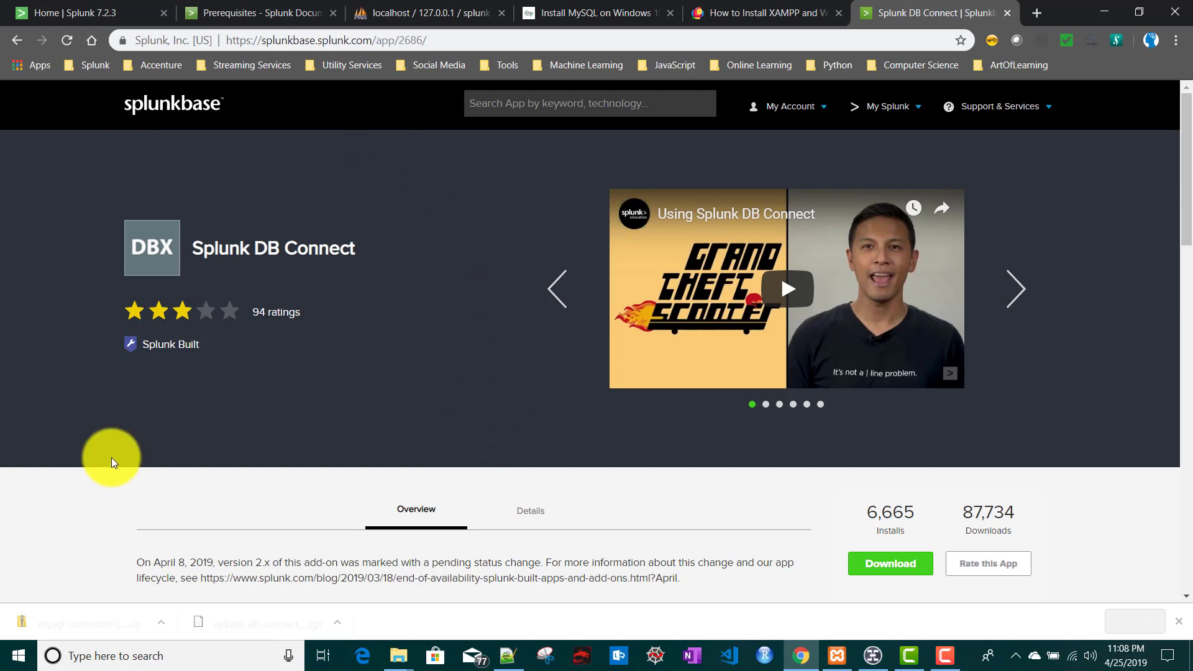
scroll(462, 385, "down", 5)
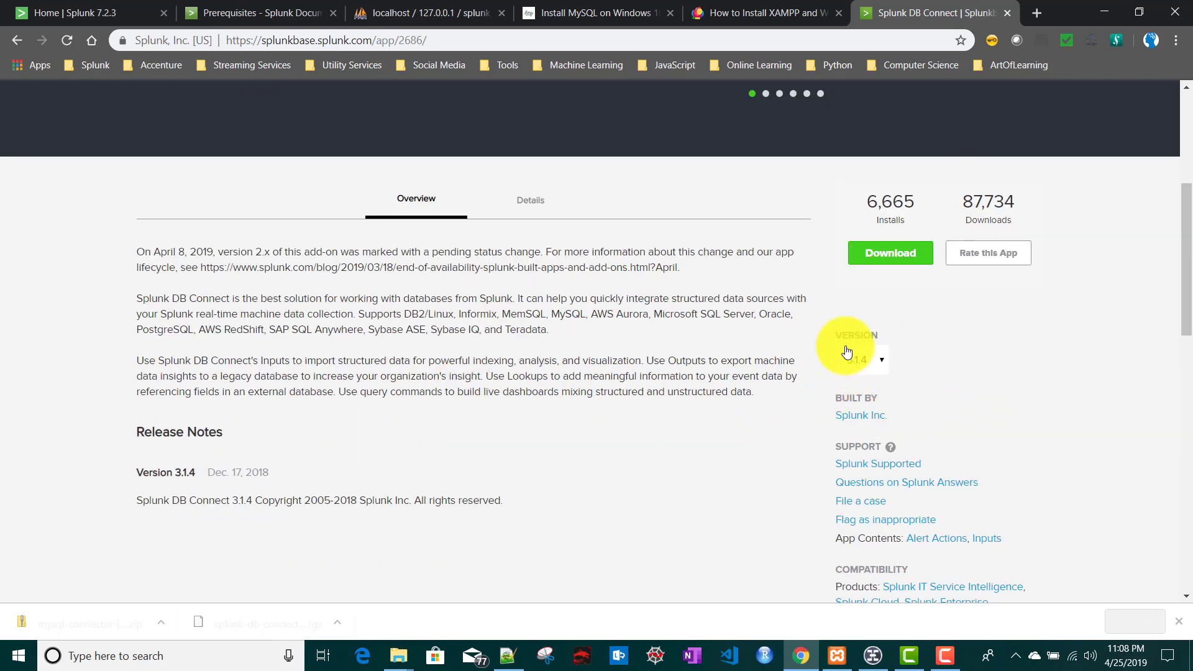
- Return to the Splunk DB Connect prerequisites page and check its JRE version requirement and web address
left_click(256, 13)
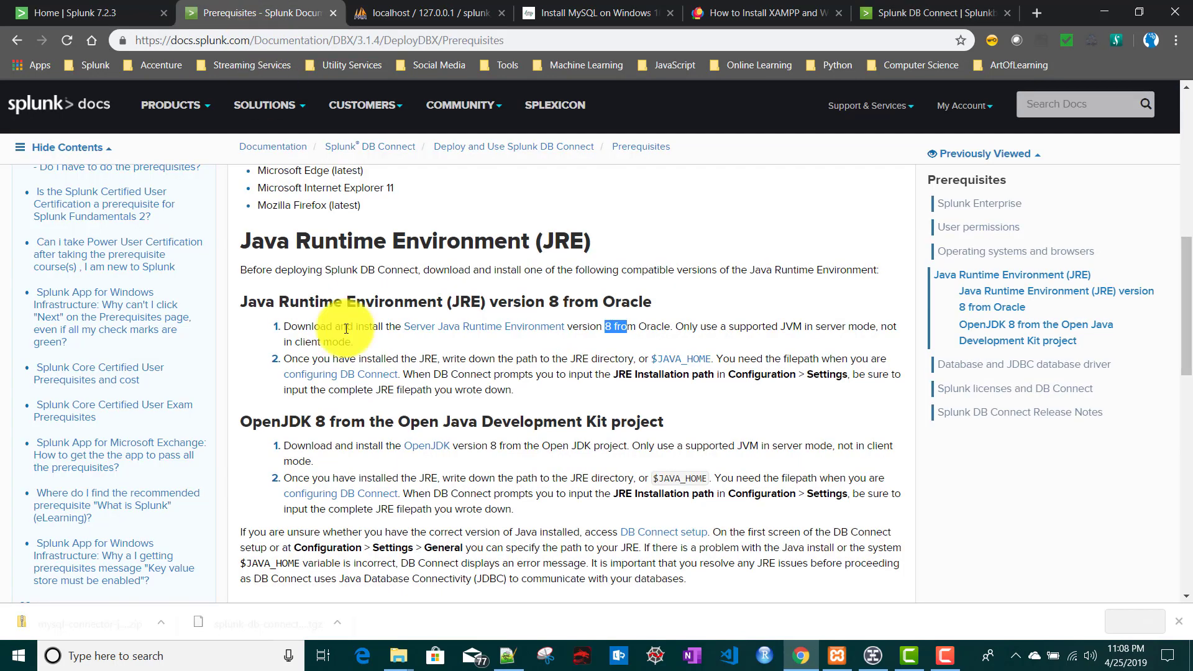
left_click(611, 330)
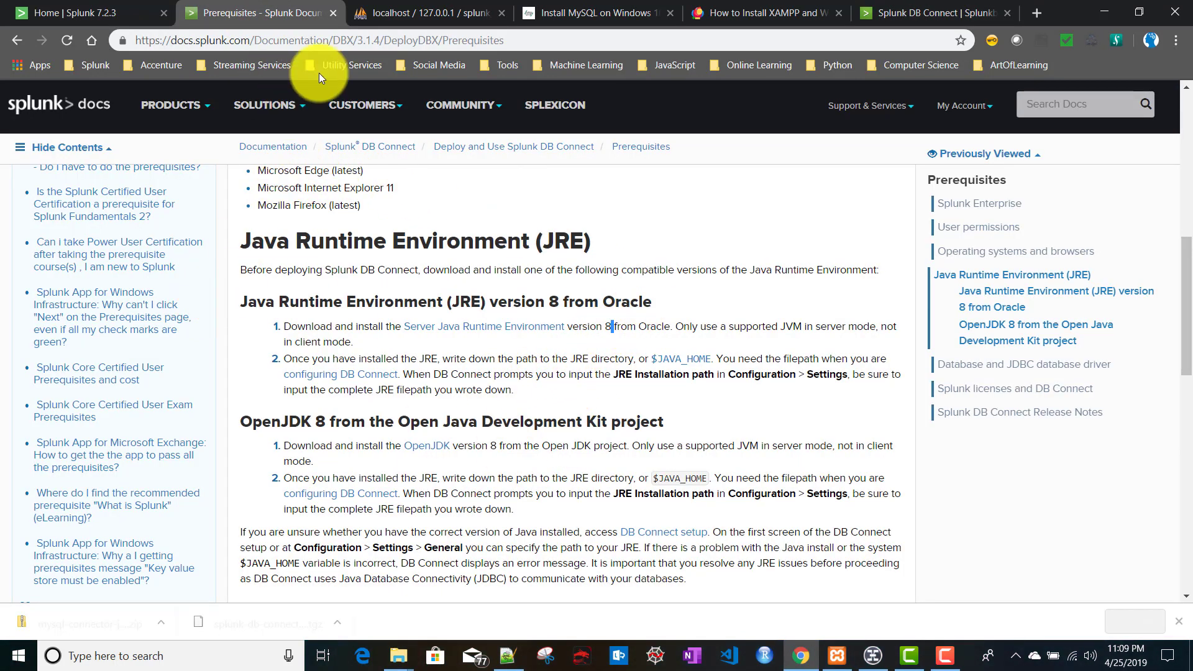
left_click(521, 46)
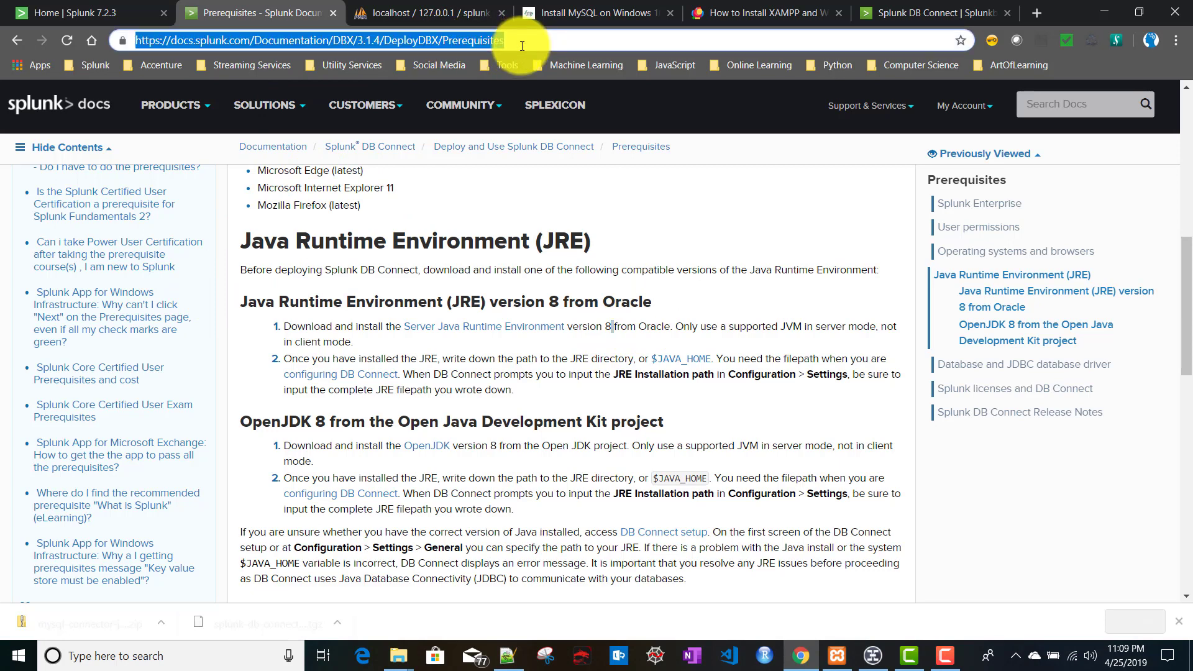
- View Oracle's Java SE Downloads page in a new tab through the Server Java Runtime Environment link, and close that tab
right_click(484, 334)
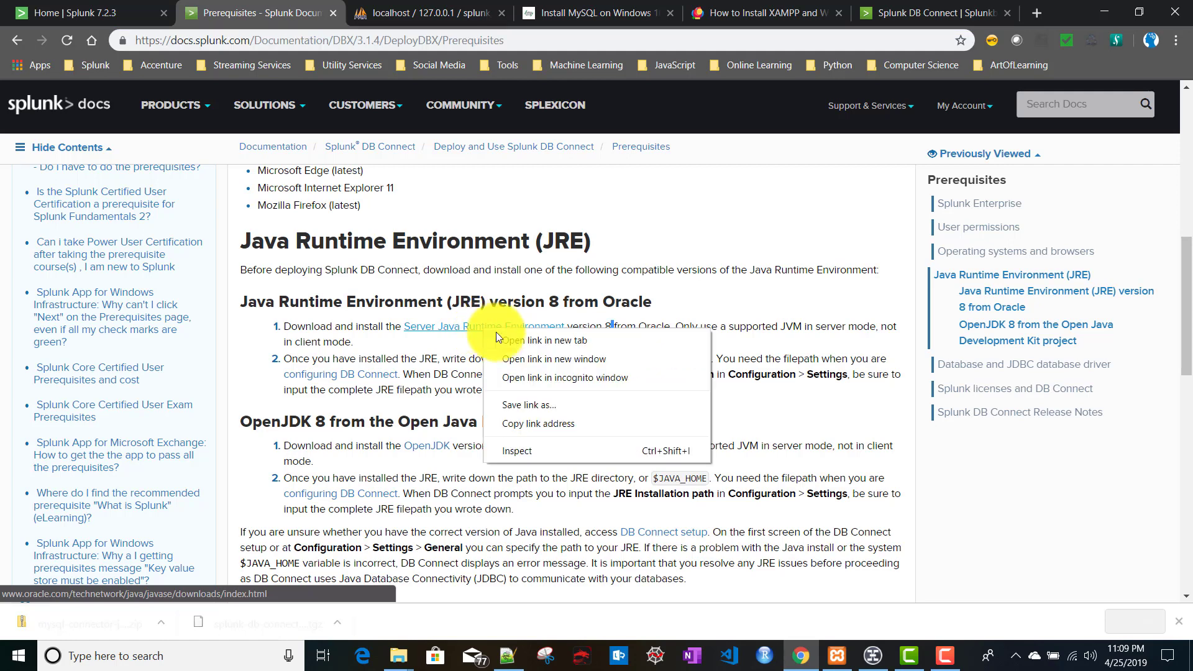
left_click(499, 335)
left_click(347, 8)
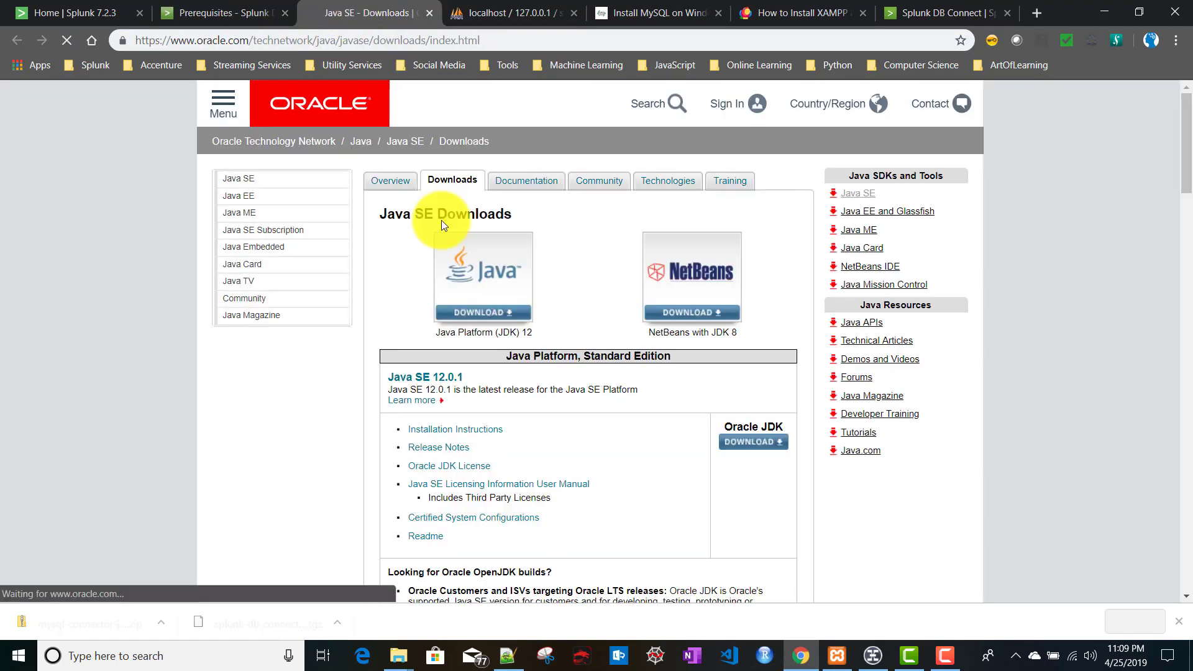
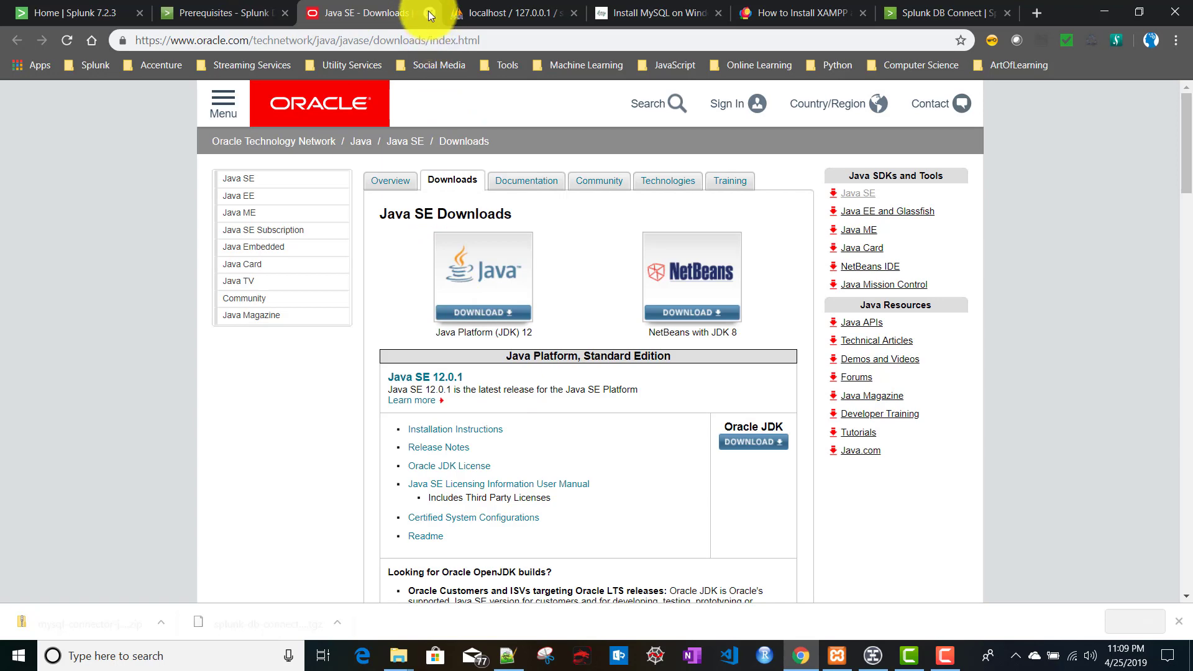
left_click(428, 12)
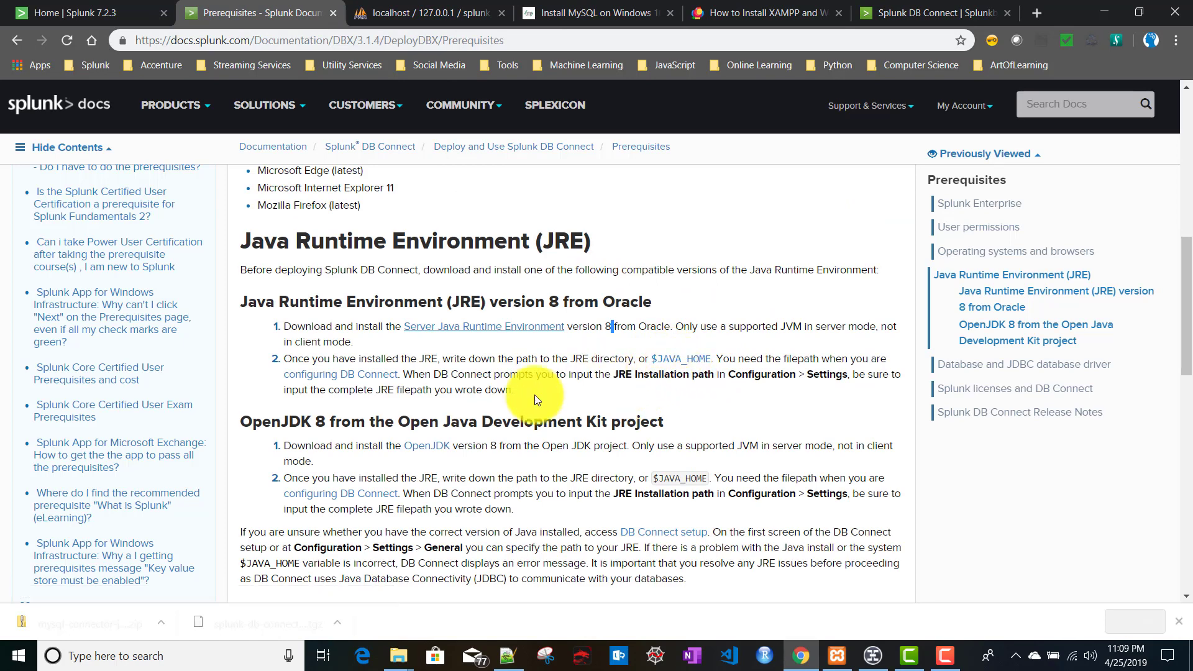
- Review the OpenJDK 8, Java Runtime Environment and remaining requirements on the DB Connect prerequisites page
left_click_drag(242, 424, 338, 426)
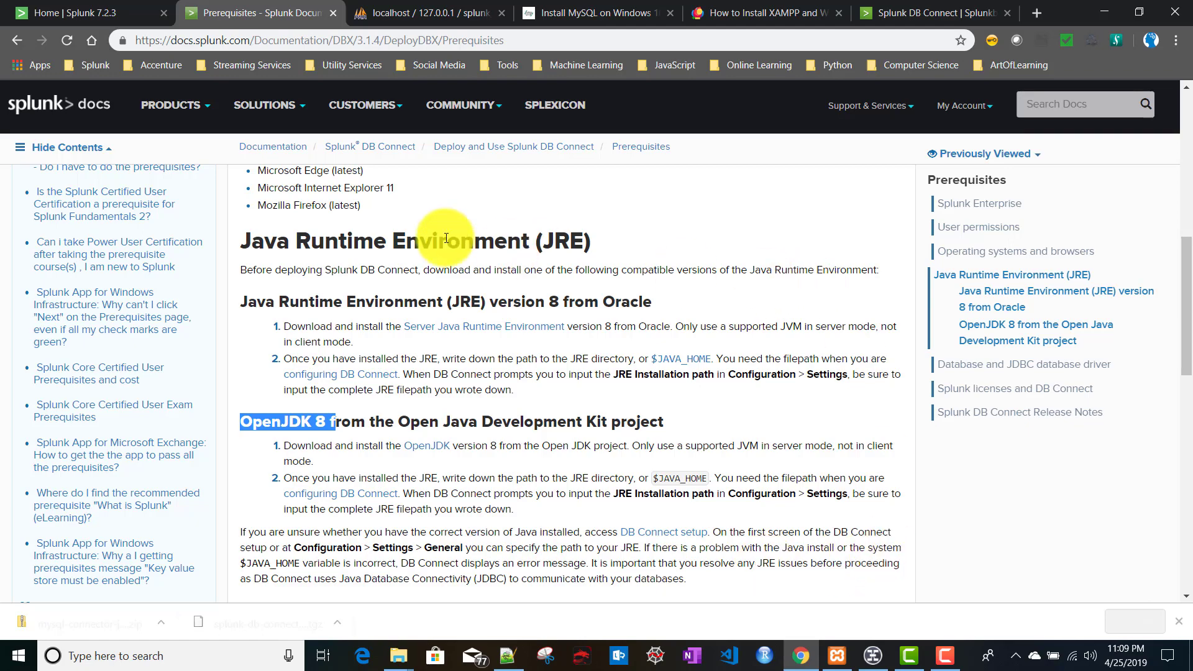
left_click_drag(291, 241, 609, 254)
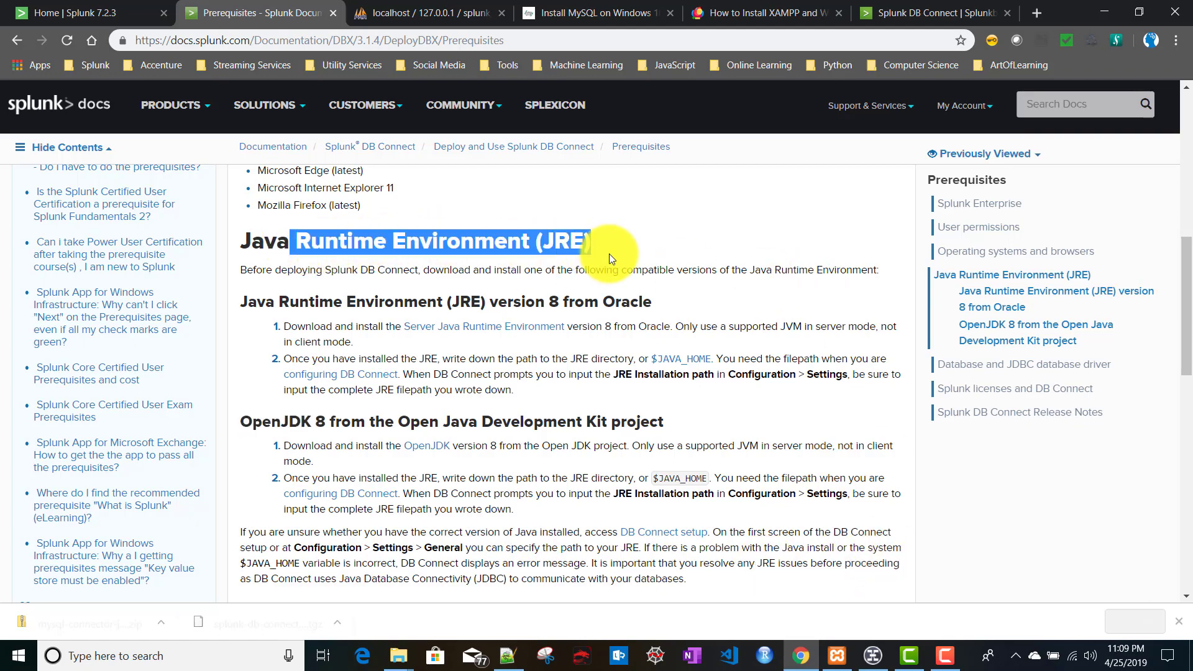
left_click(595, 225)
scroll(521, 389, "down", 9)
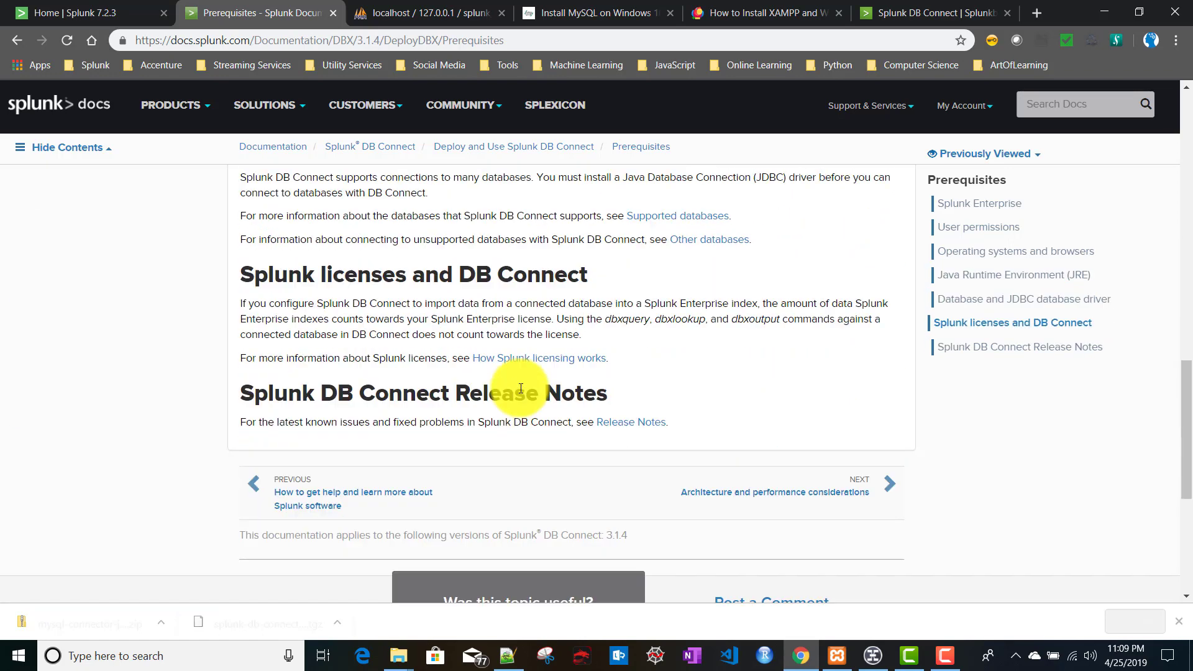
- Open the MySQL Connector/J download page through the supported databases list in the JDBC driver prerequisites
scroll(520, 388, "up", 3)
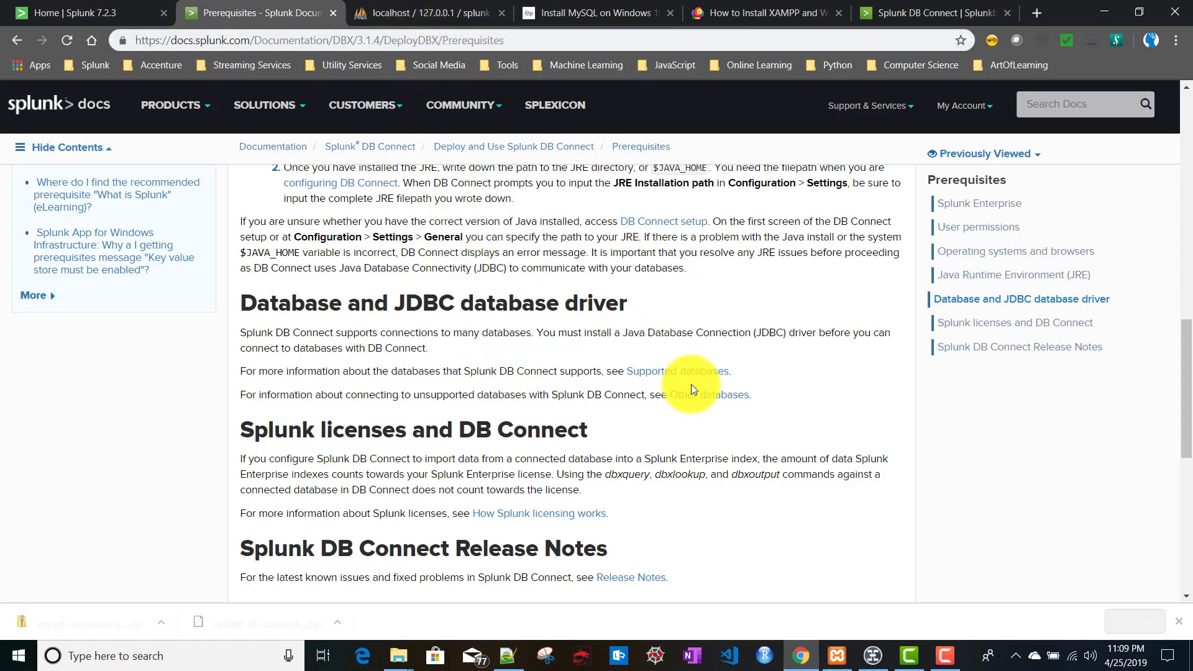
left_click(669, 372)
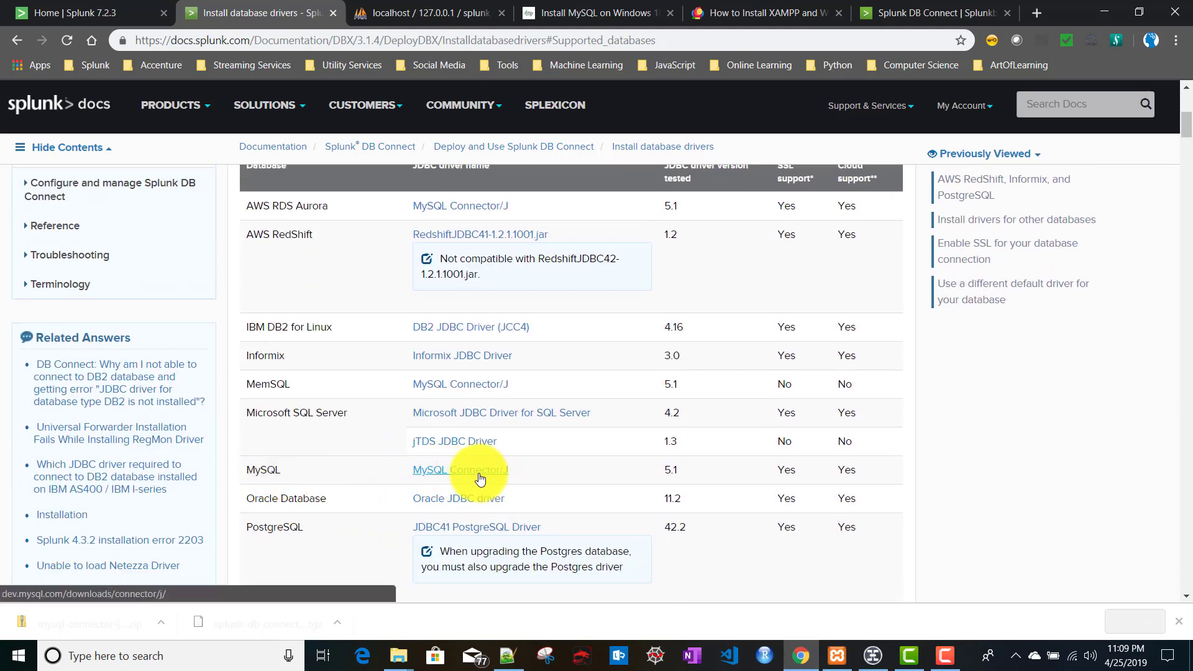
left_click(480, 477)
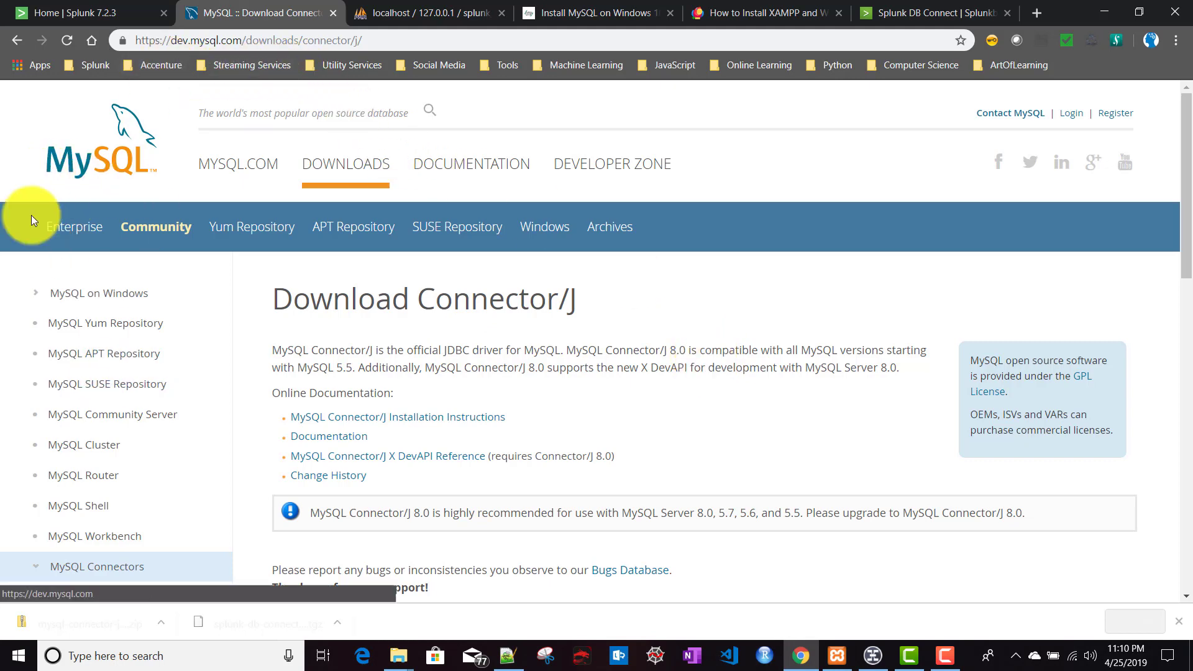
- Choose Platform Independent as the operating system for the Connector/J 8.0.16 download
scroll(682, 348, "down", 1)
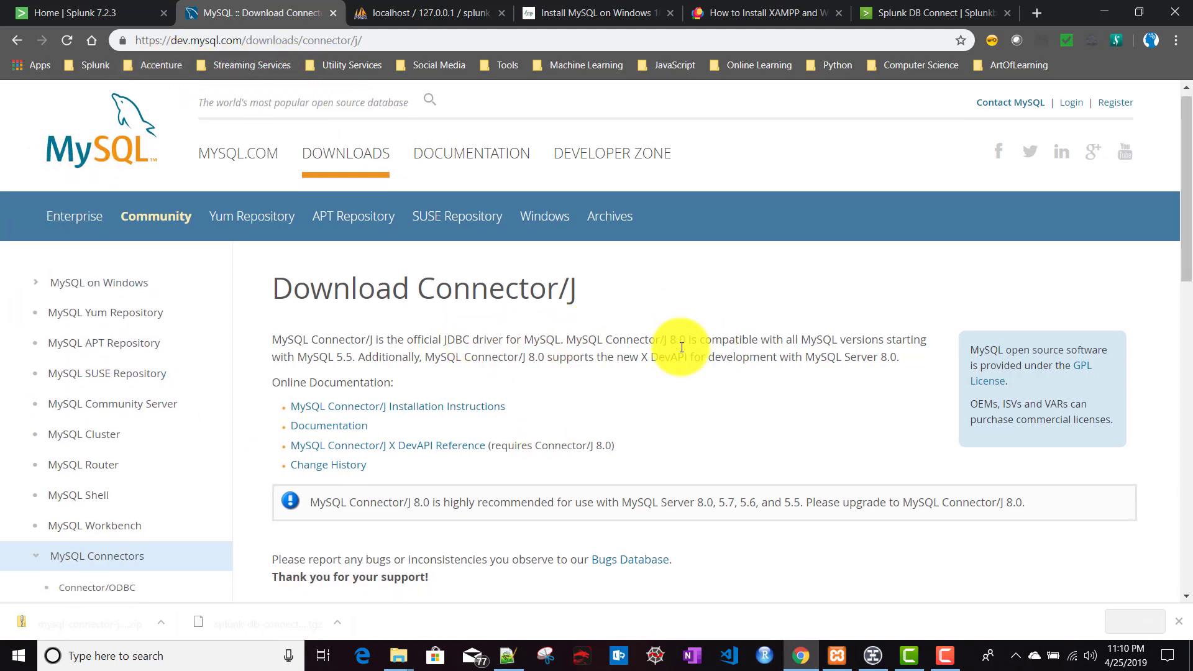
scroll(682, 347, "down", 9)
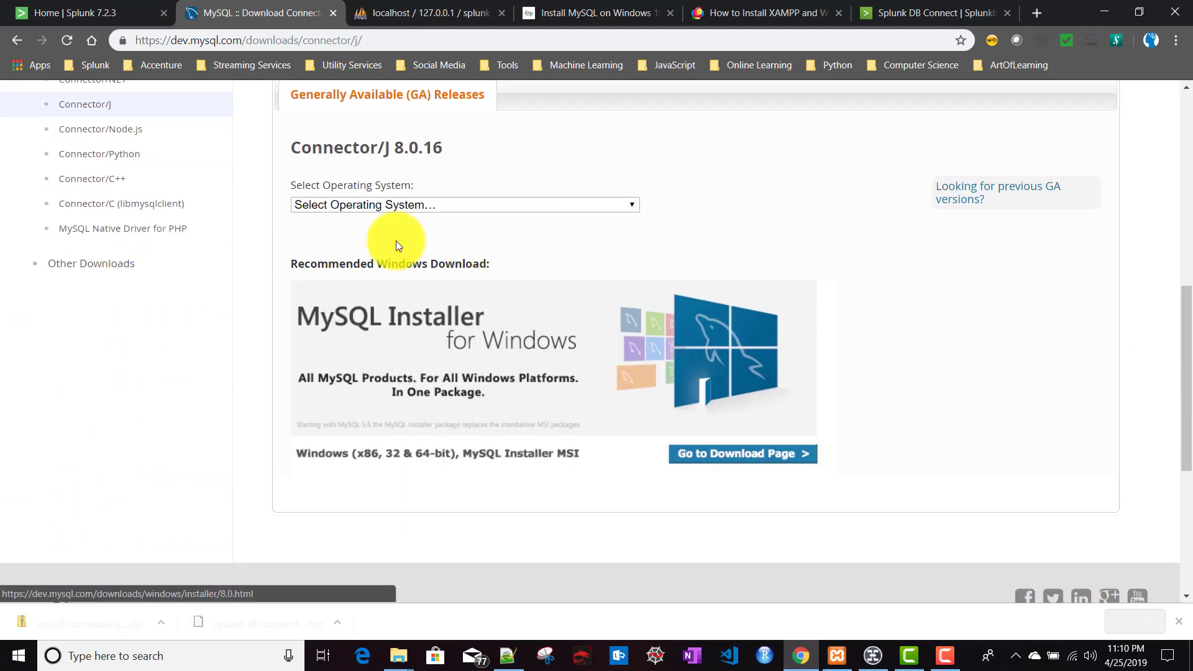
left_click(387, 207)
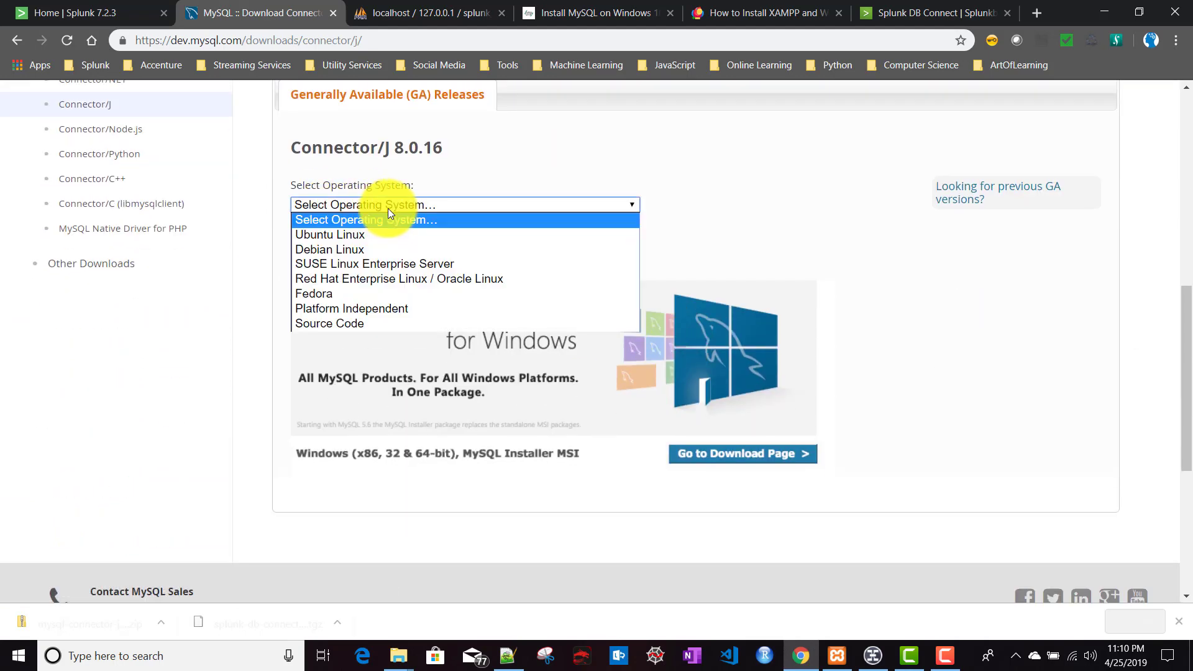
left_click(349, 308)
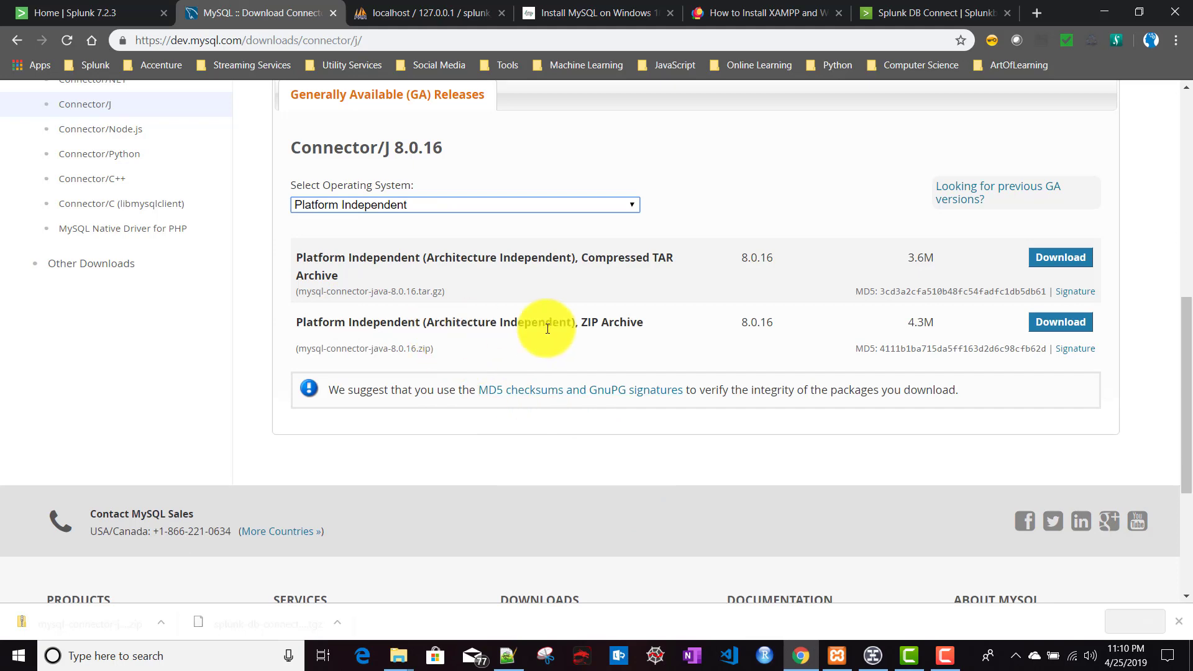
- Download the ZIP archive mysql-connector-java-8.0.16.zip without logging in, save it in Downloads and dismiss the download bar
left_click(1062, 330)
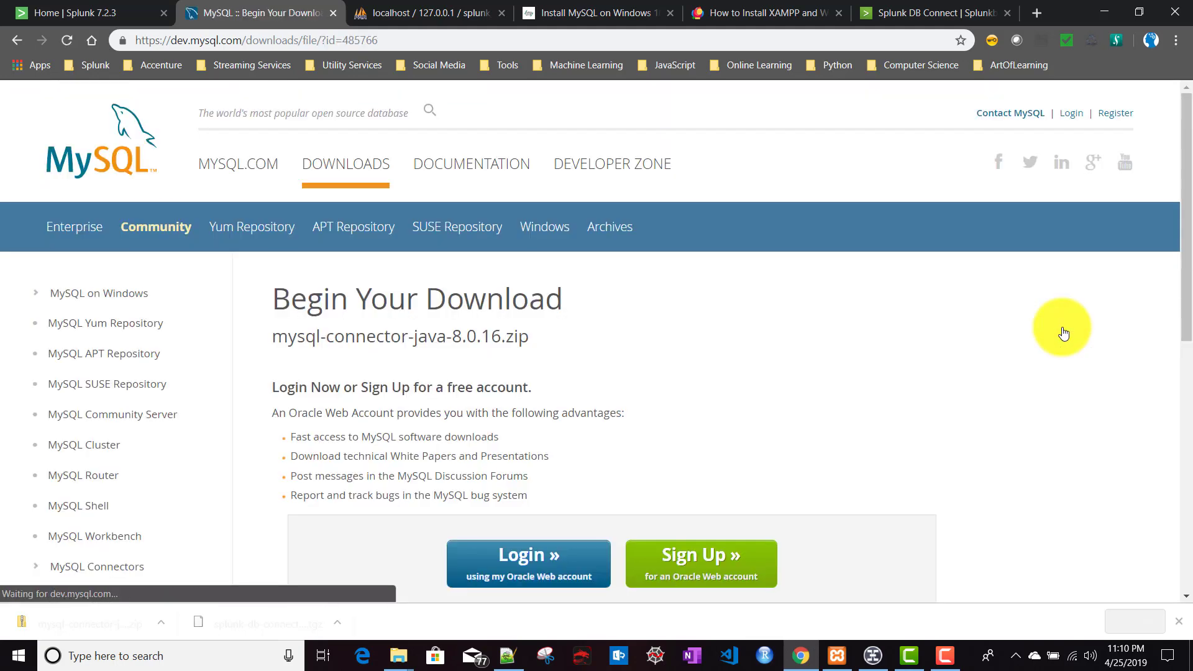
scroll(568, 445, "down", 3)
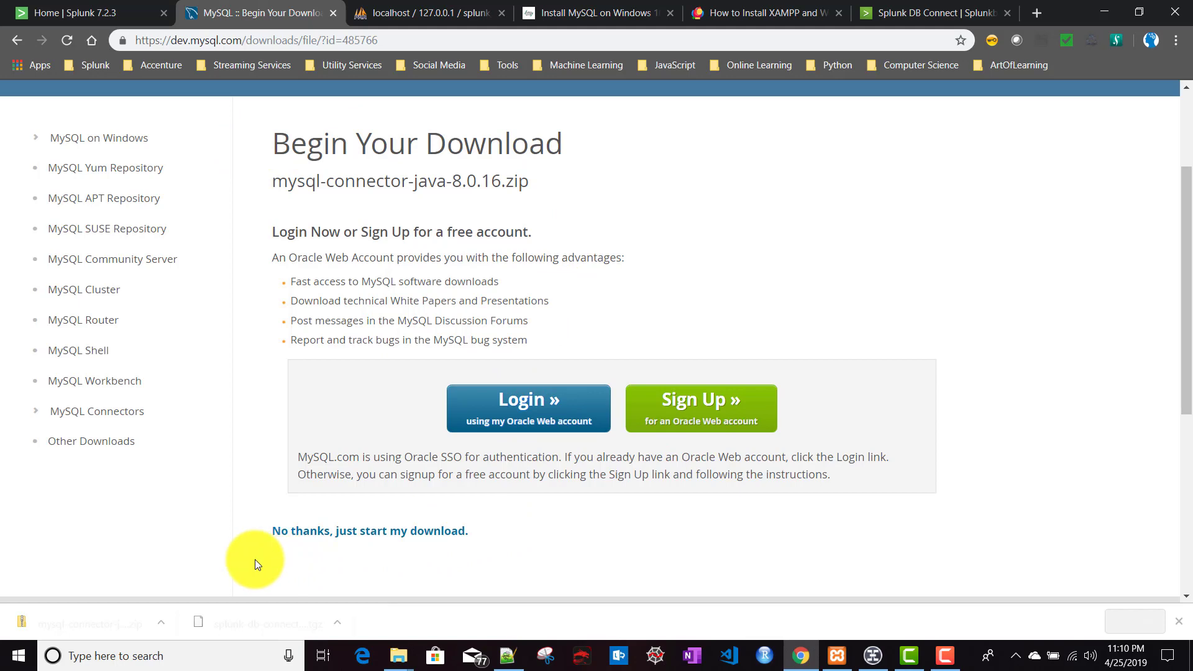
left_click(379, 533)
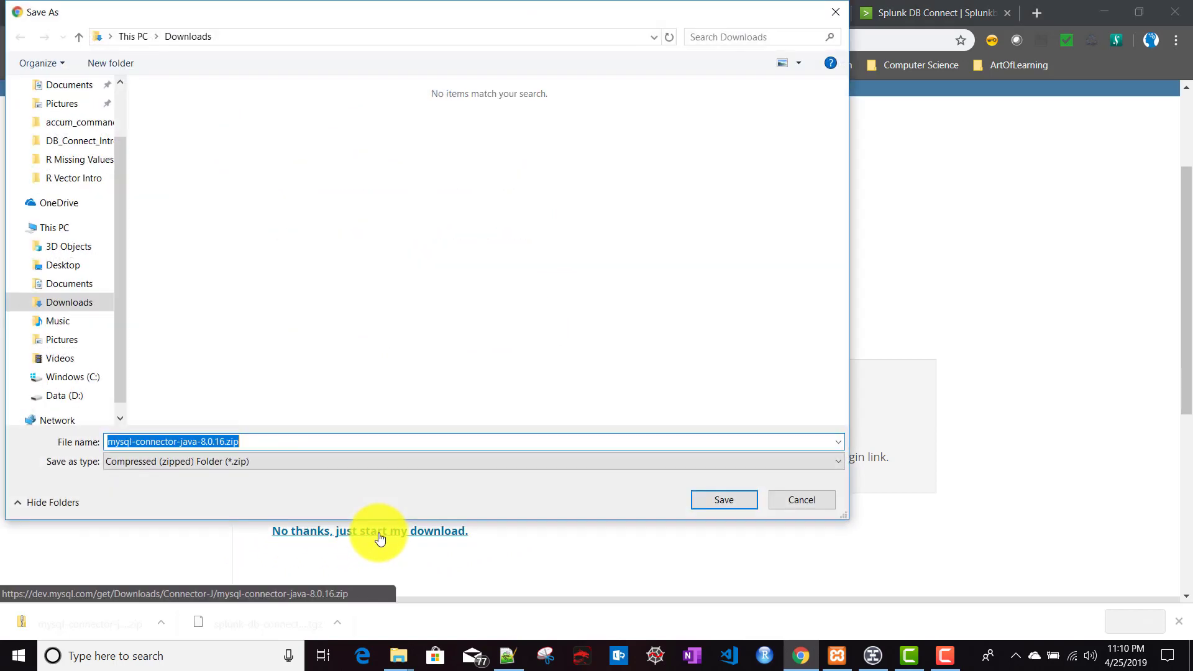
left_click(730, 502)
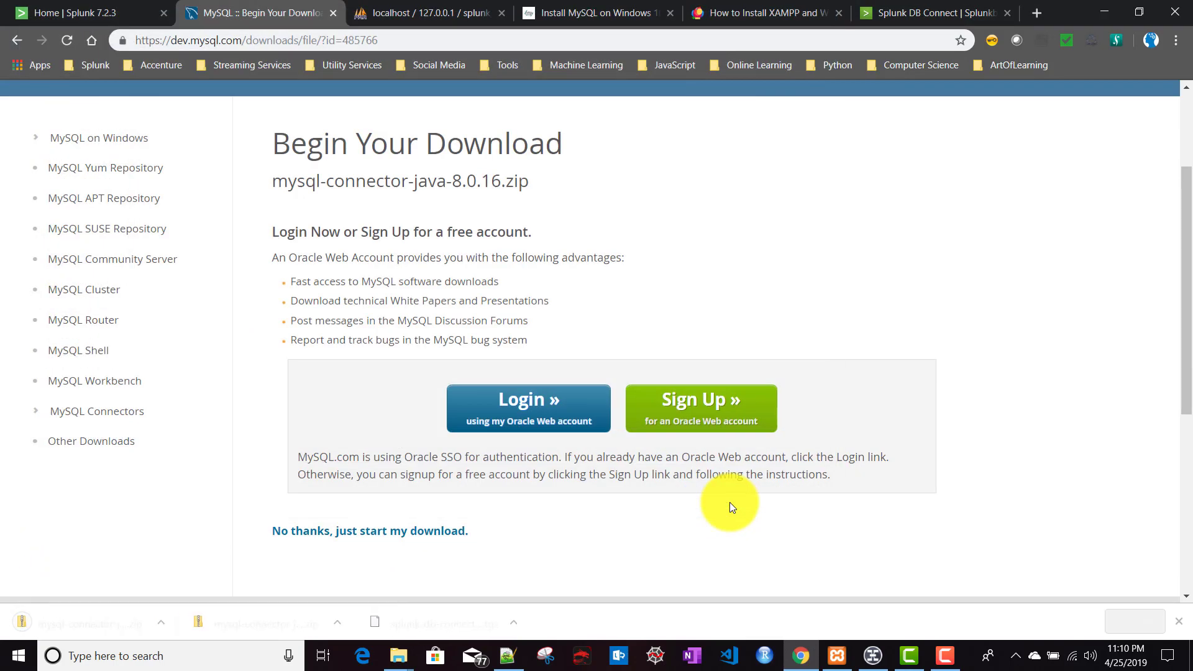
left_click(1178, 622)
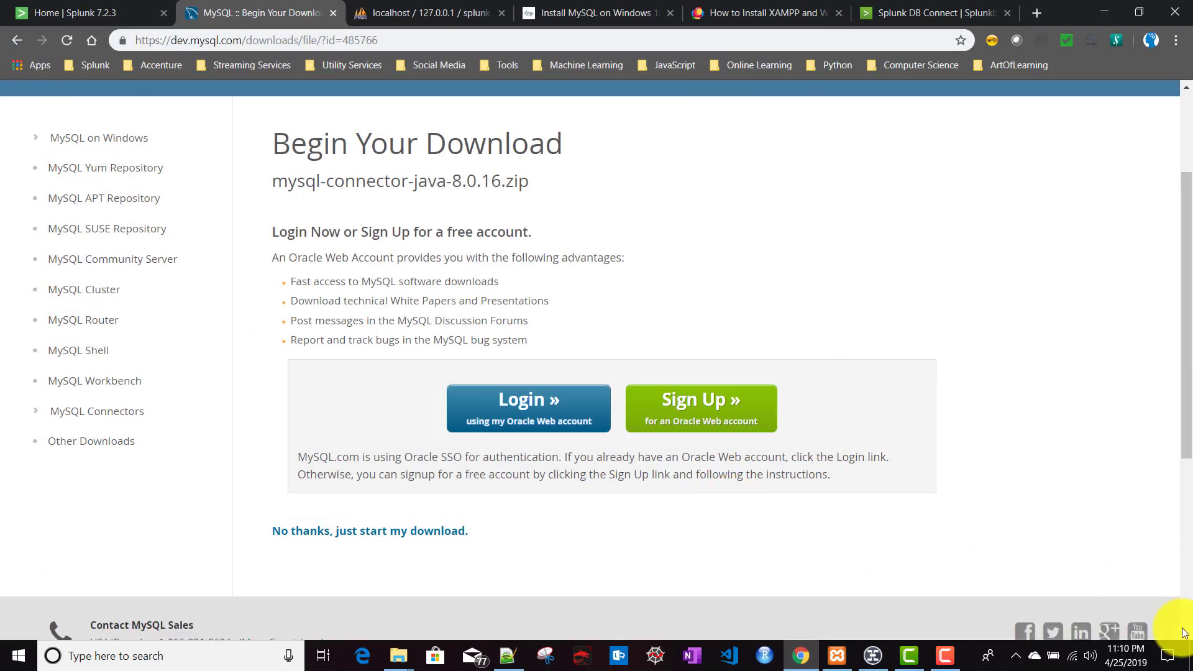
- Download Splunk DB Connect 3.1.4 from its Splunkbase page, agreeing to the license, and save splunk-db-connect_314.tgz in Downloads
left_click(907, 19)
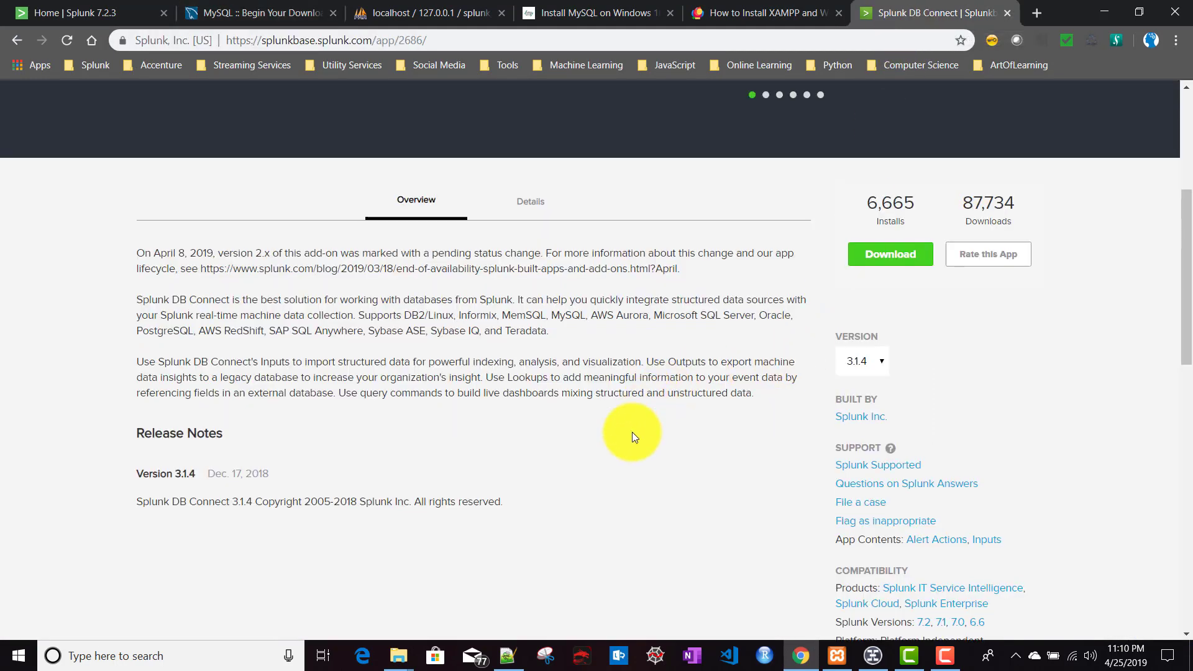
scroll(632, 431, "up", 3)
scroll(739, 447, "down", 1)
left_click(893, 413)
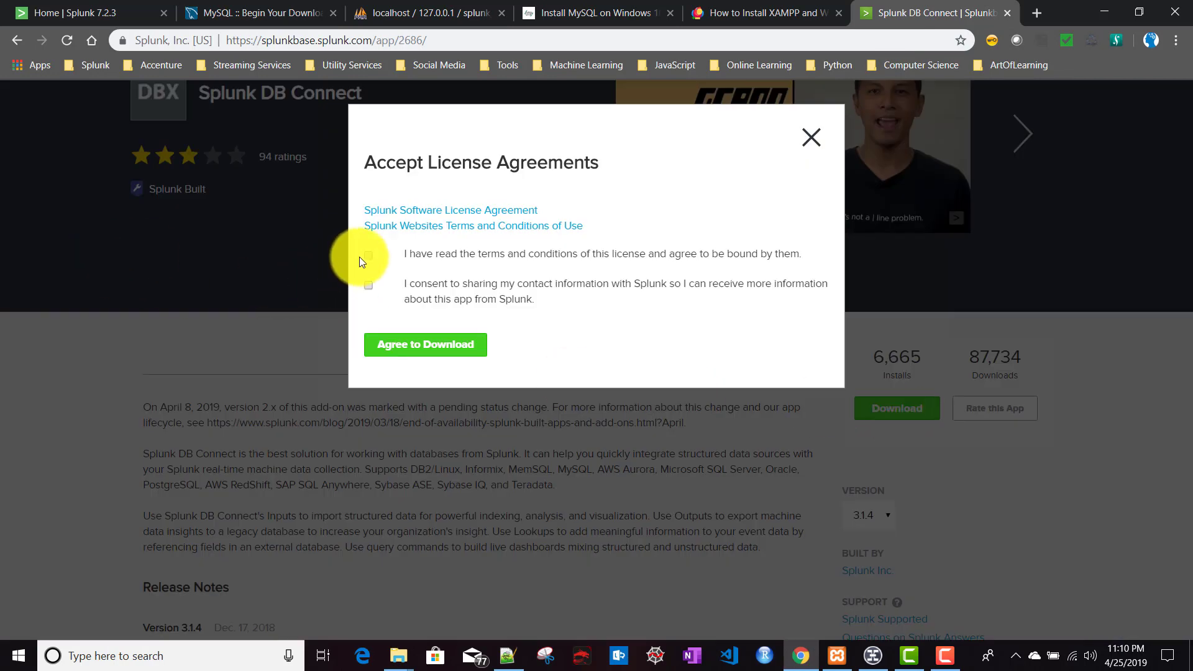
left_click(448, 346)
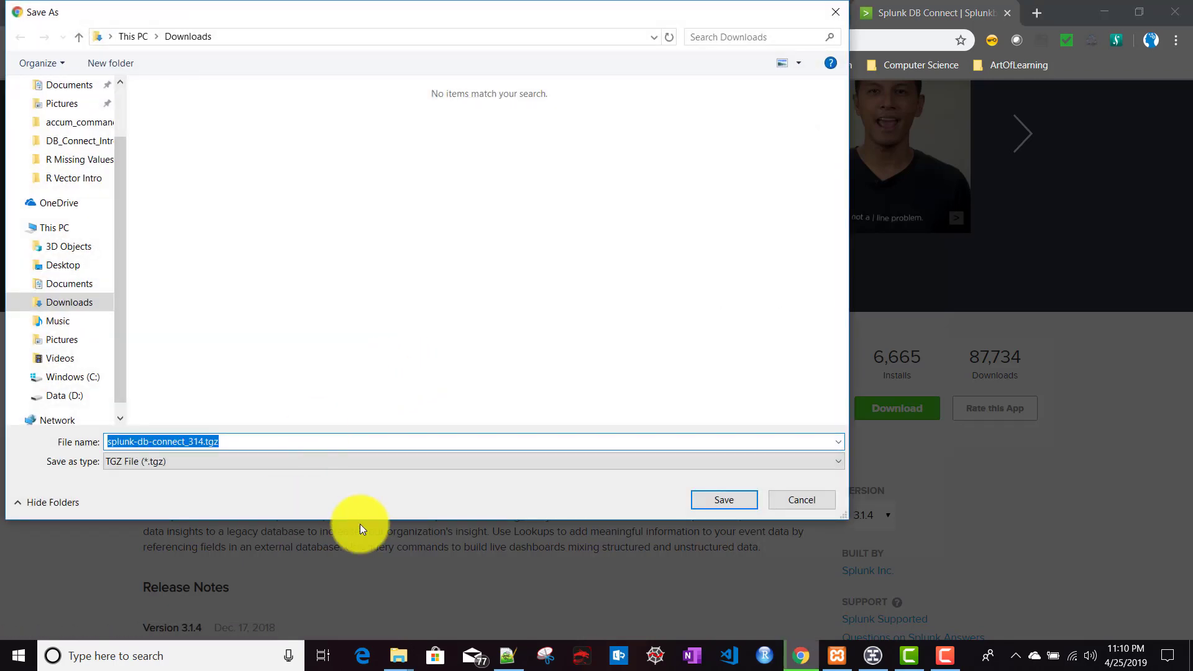
left_click(710, 504)
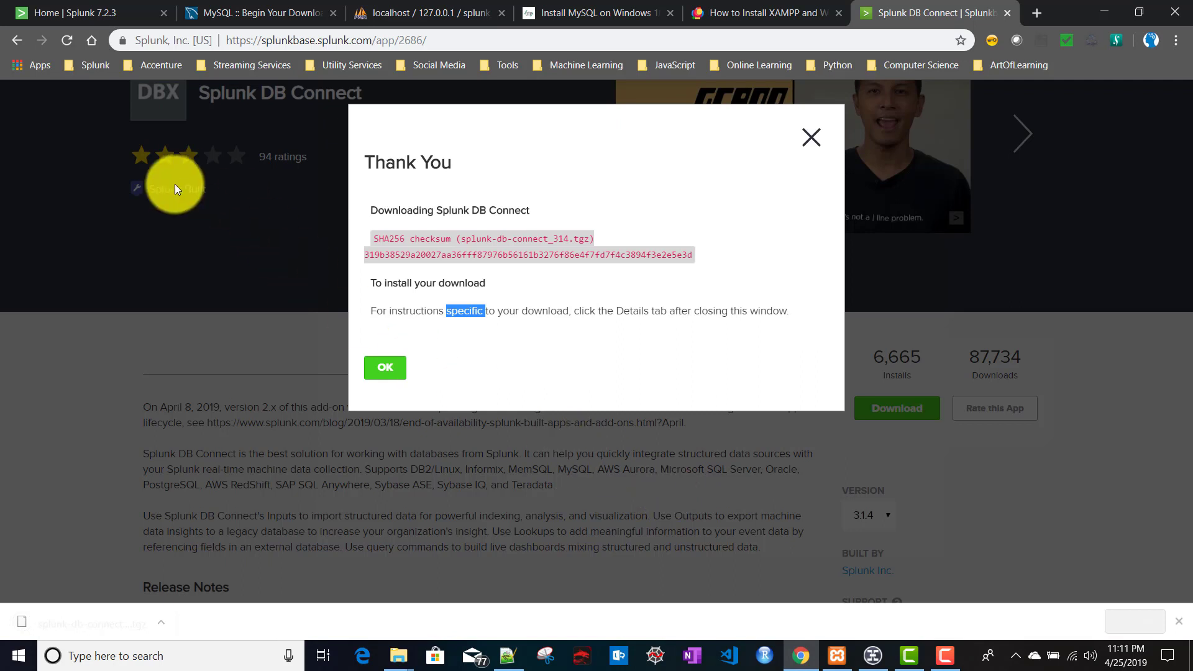
- Return to Splunk Enterprise and open the form for installing an app from a file in app management
left_click(62, 12)
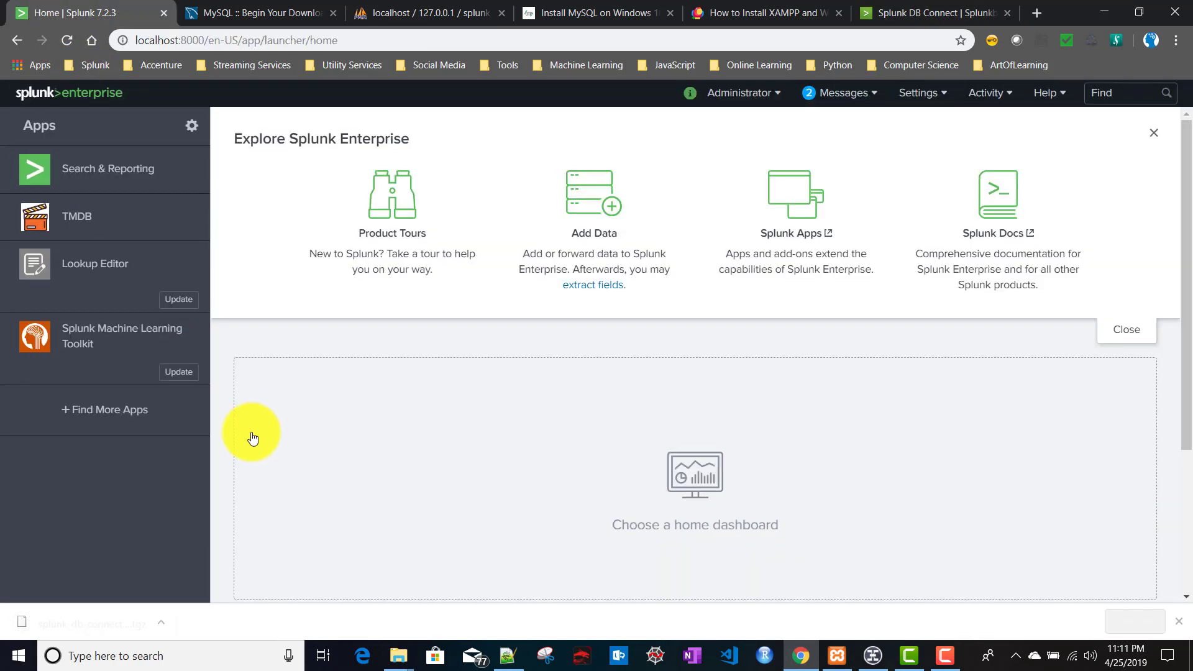
left_click(189, 134)
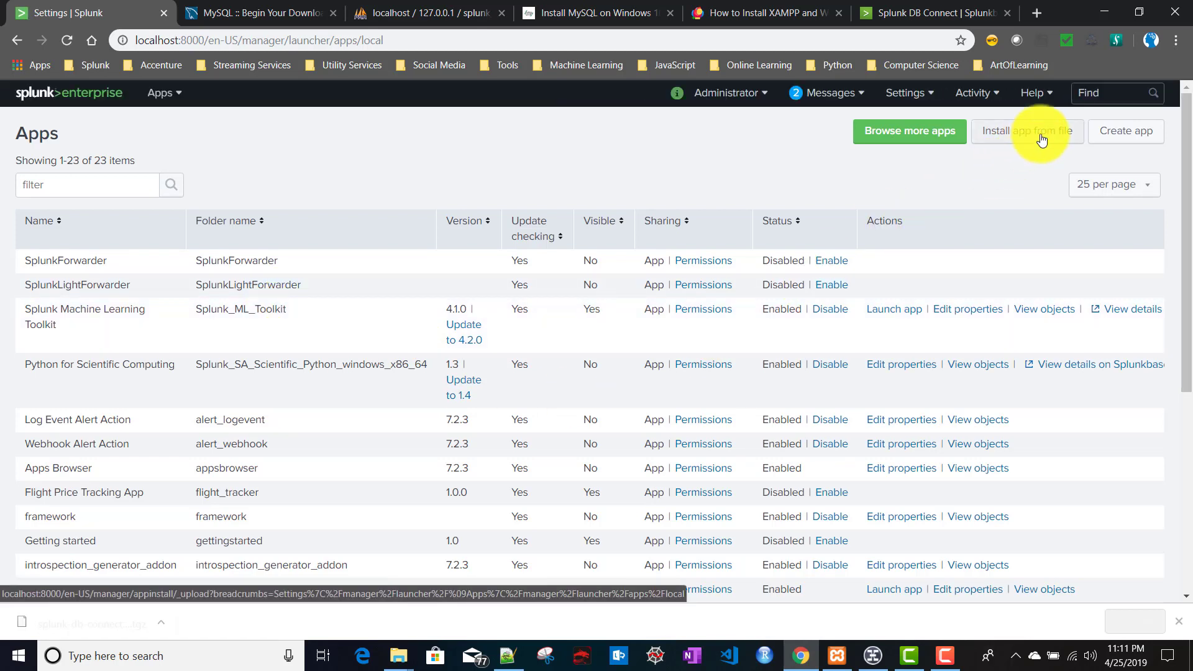
left_click(172, 101)
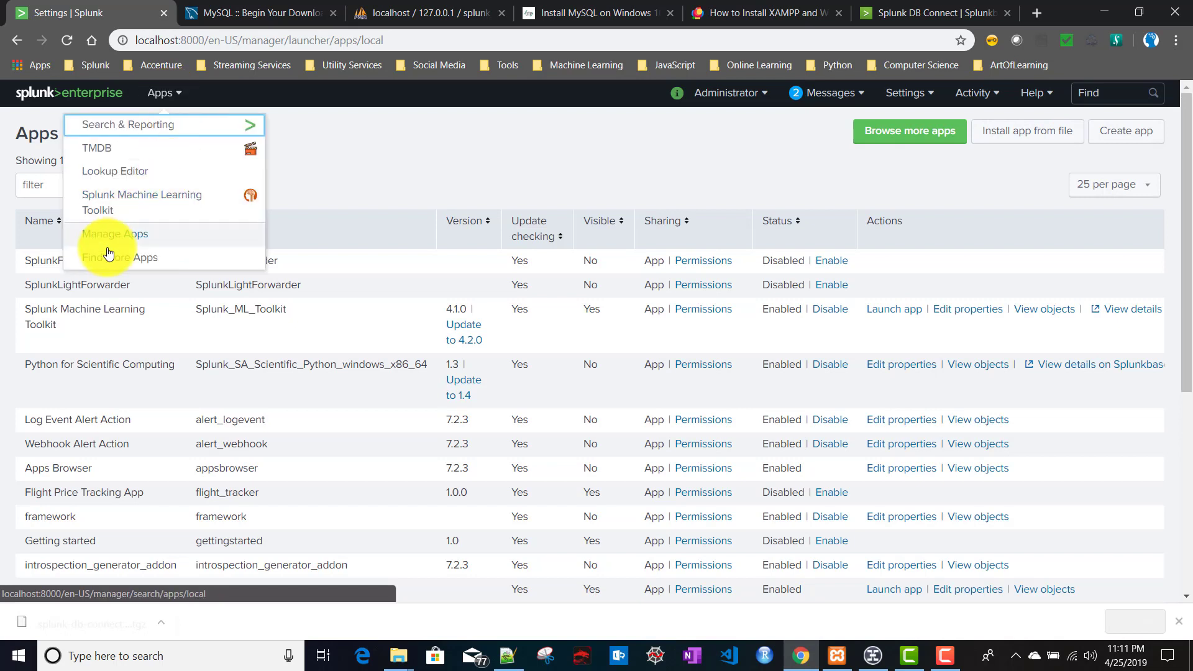
left_click(1025, 128)
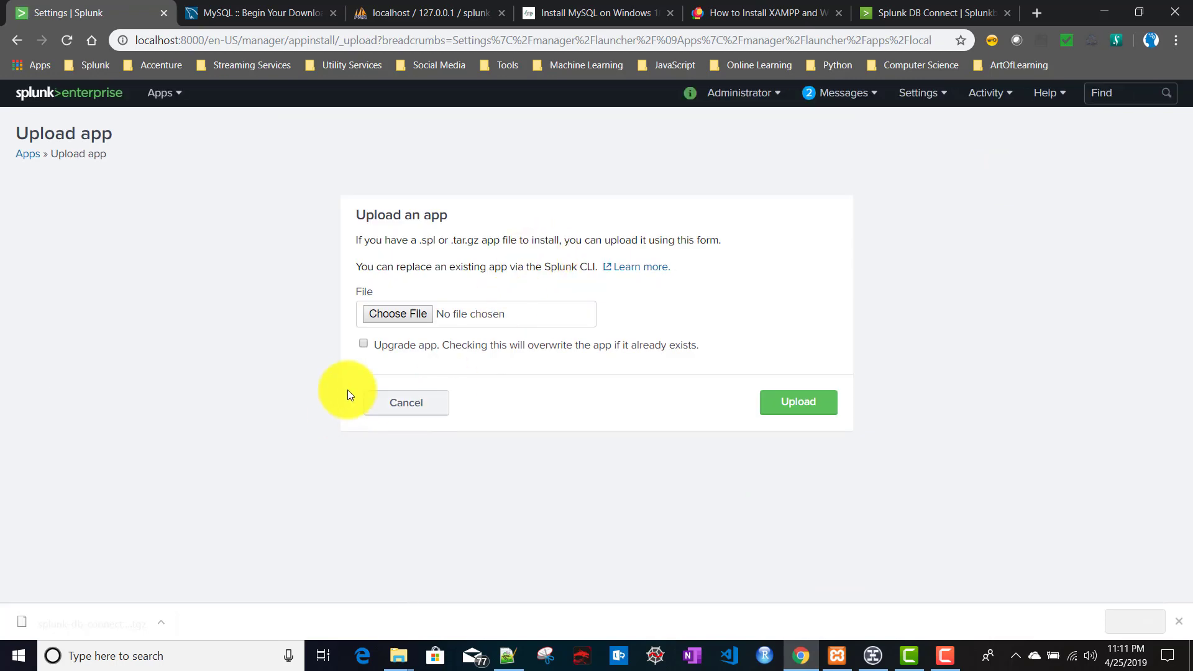
- Choose splunk-db-connect_314.tgz from the Downloads folder and upload it as a new app
left_click(420, 312)
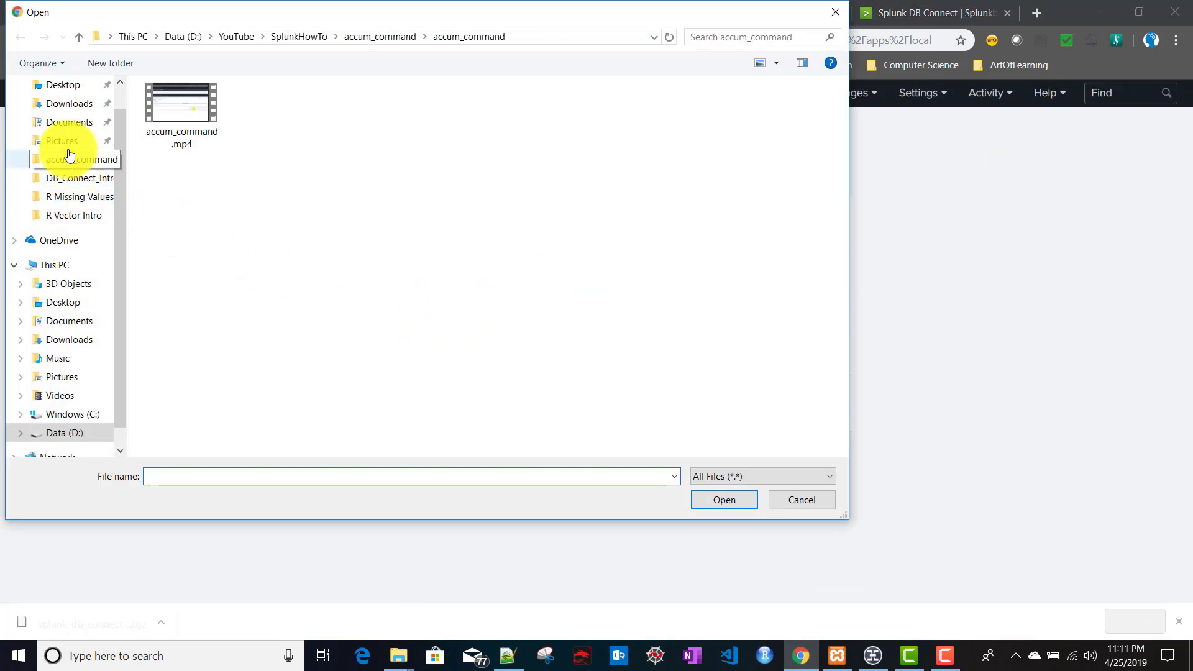
left_click(62, 103)
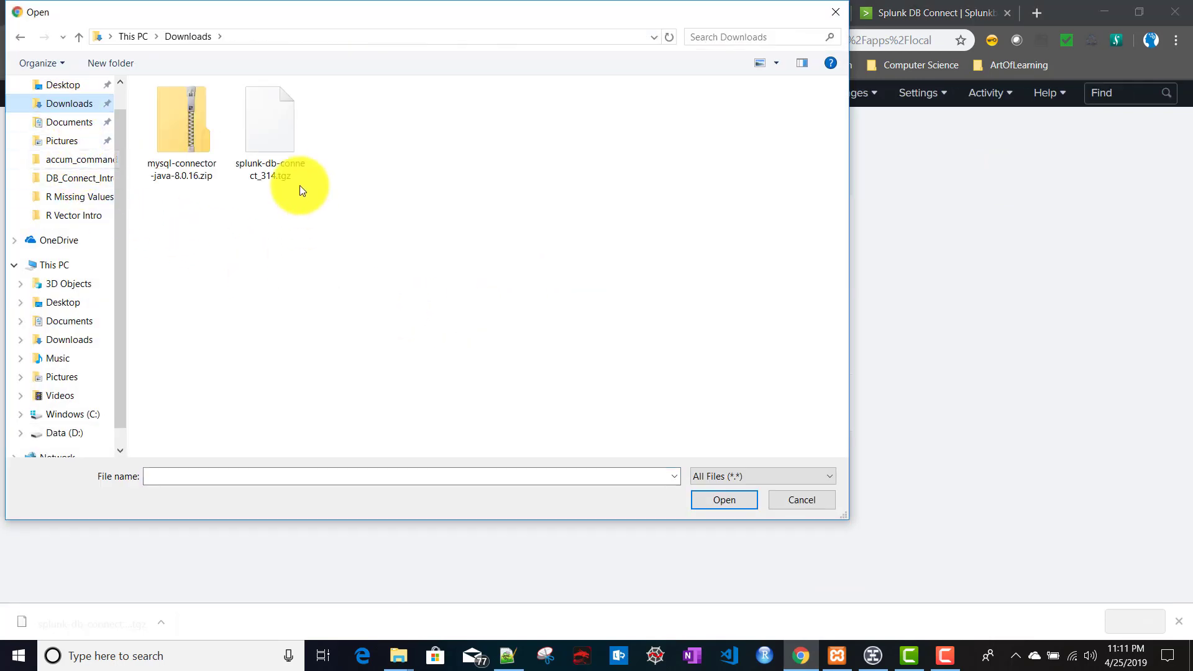
left_click(272, 138)
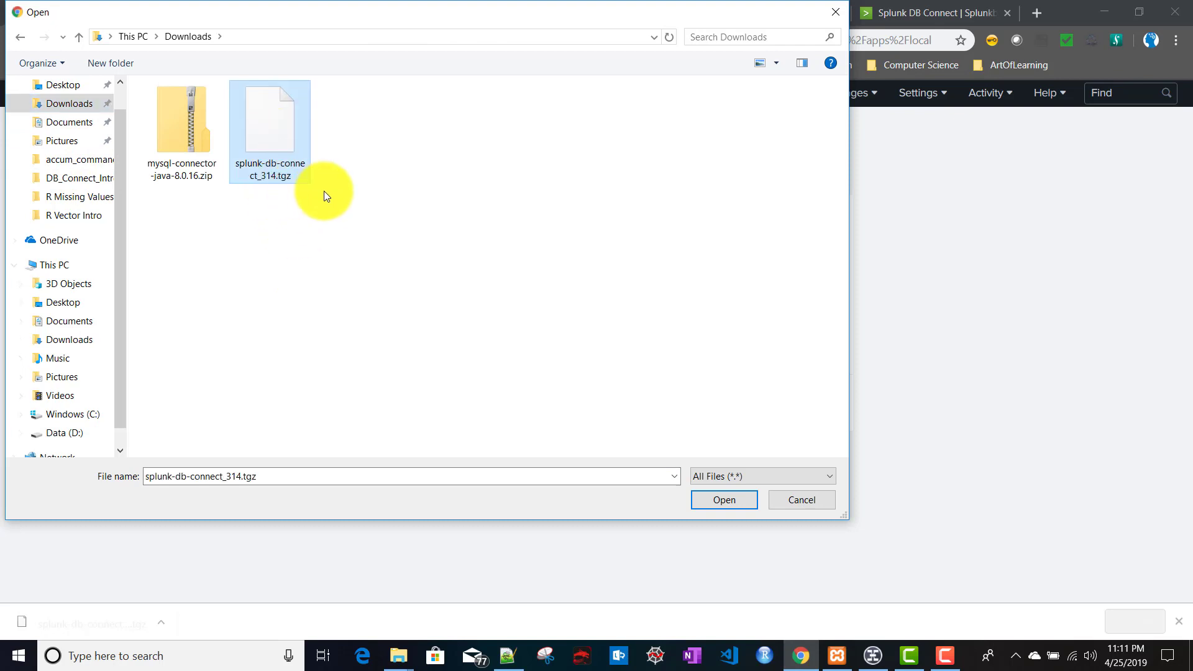
left_click(718, 501)
left_click(798, 421)
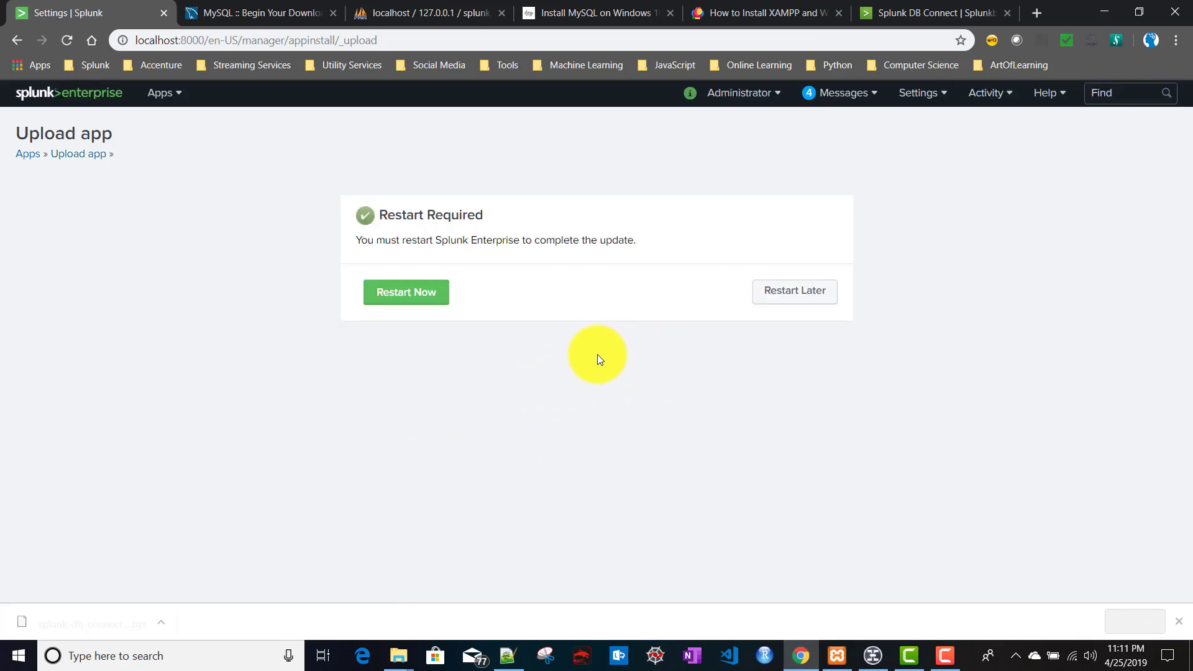
- Restart Splunk Enterprise to complete the app installation and sign back in with the prefilled admin credentials
left_click(400, 298)
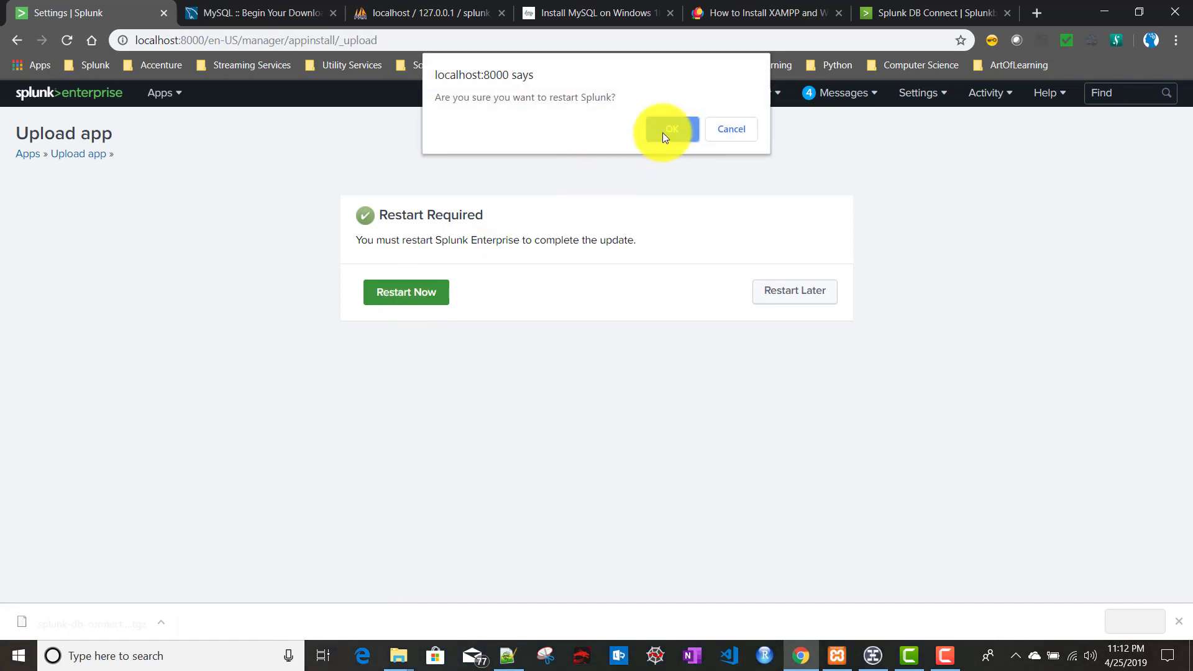
left_click(662, 132)
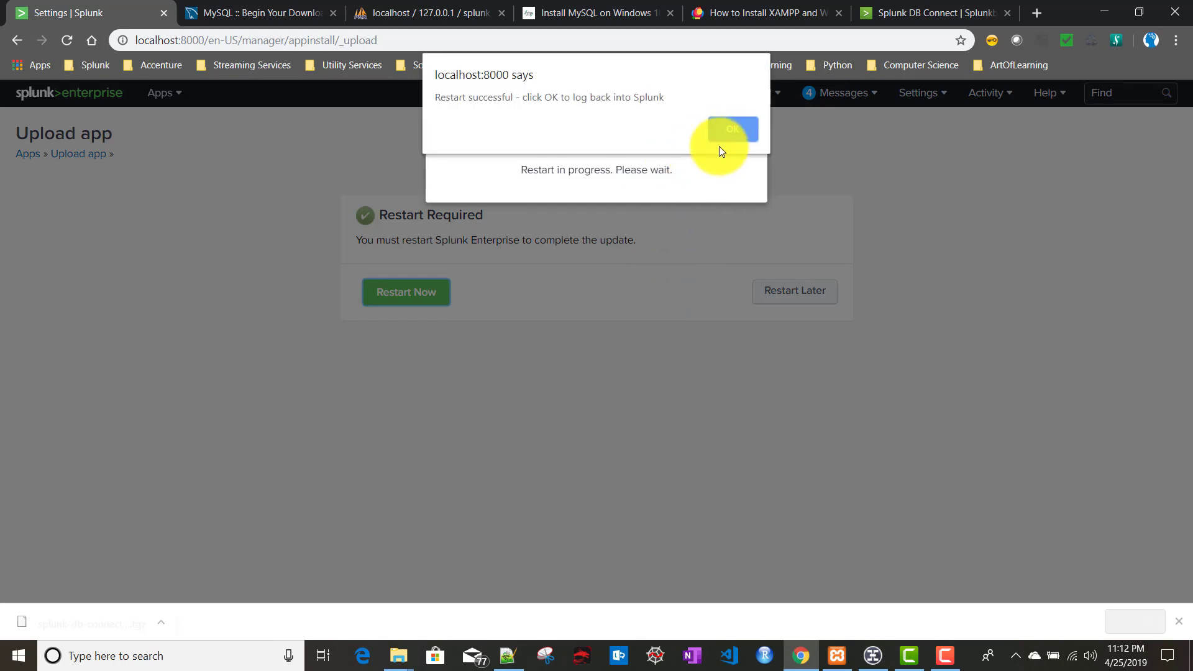
left_click(735, 131)
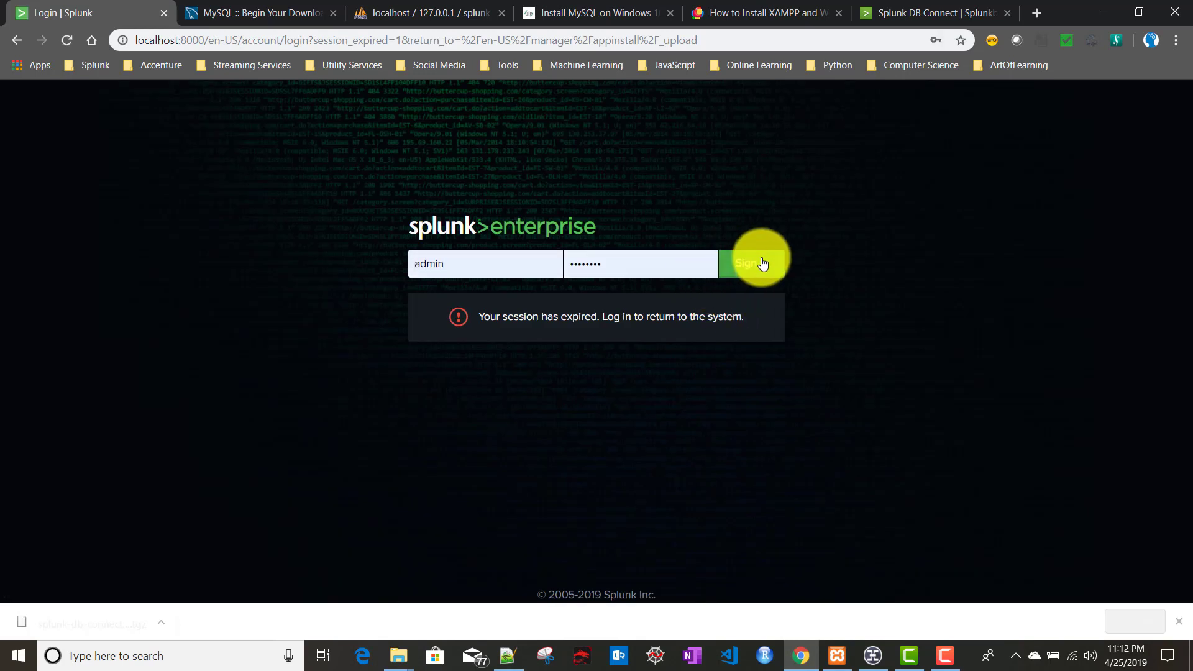
left_click(765, 264)
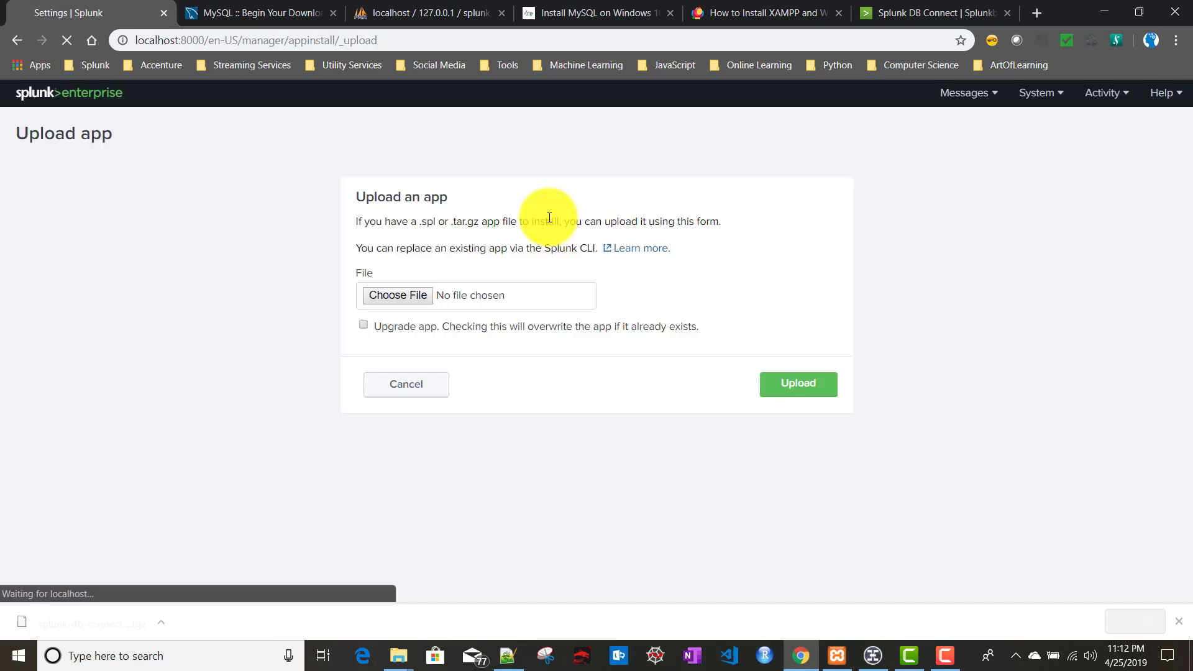
- Launch the Splunk DB Connect app from the Splunk home page and decline the usage data collection request
left_click(87, 102)
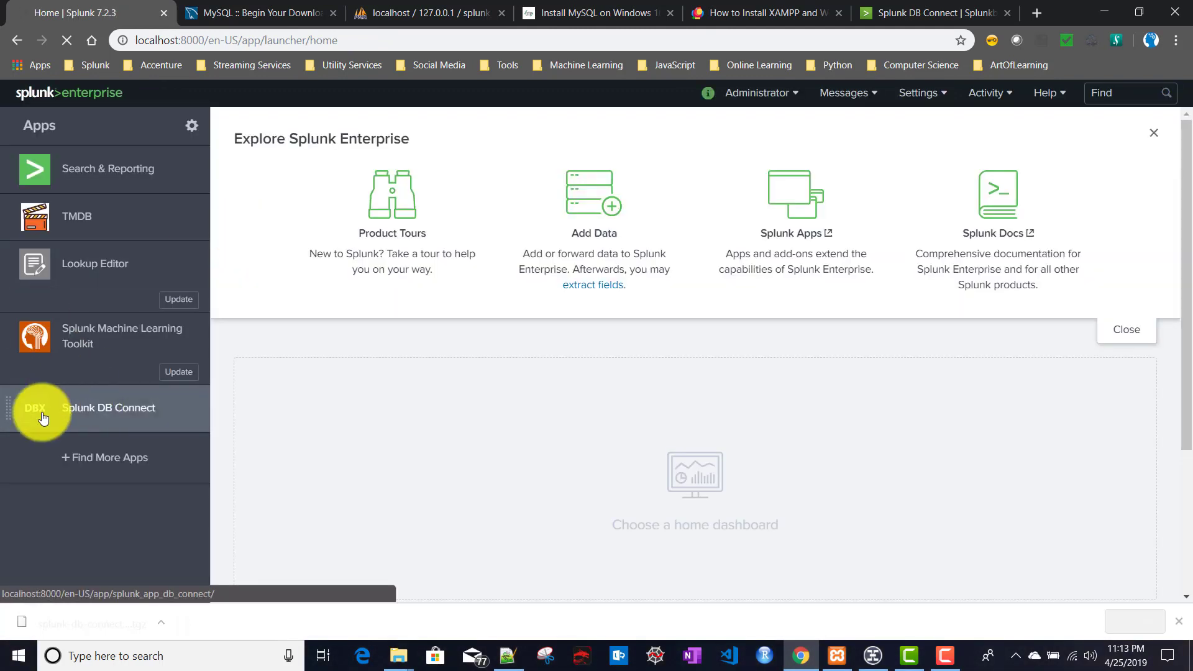
left_click(92, 422)
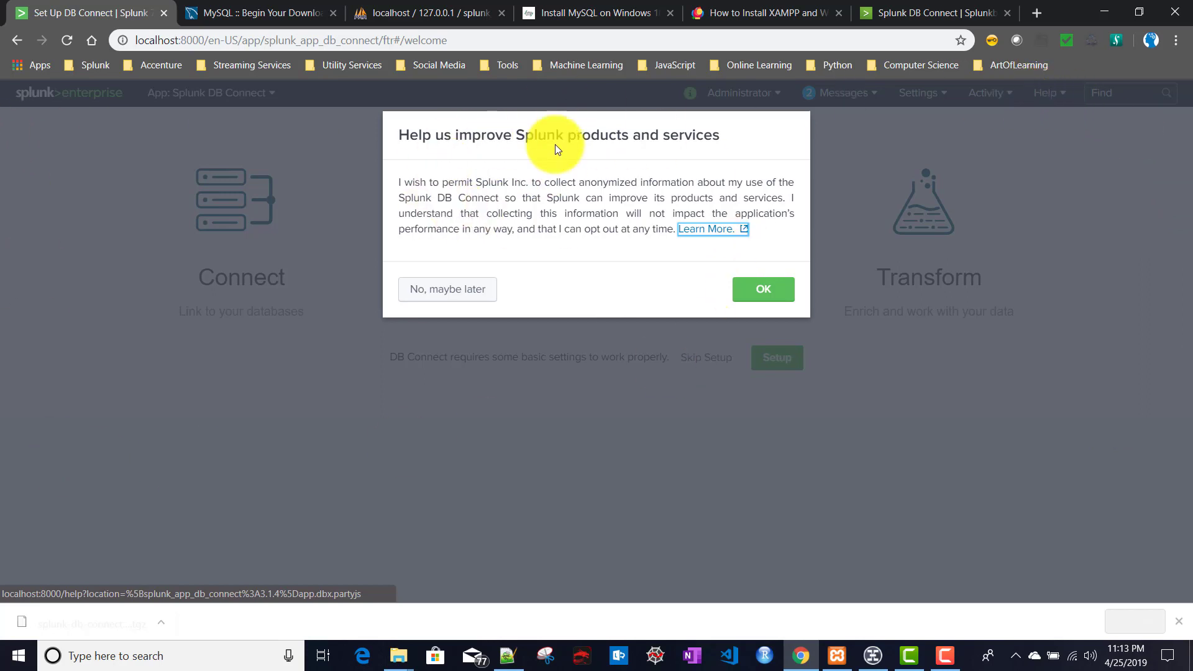
left_click_drag(399, 134, 716, 134)
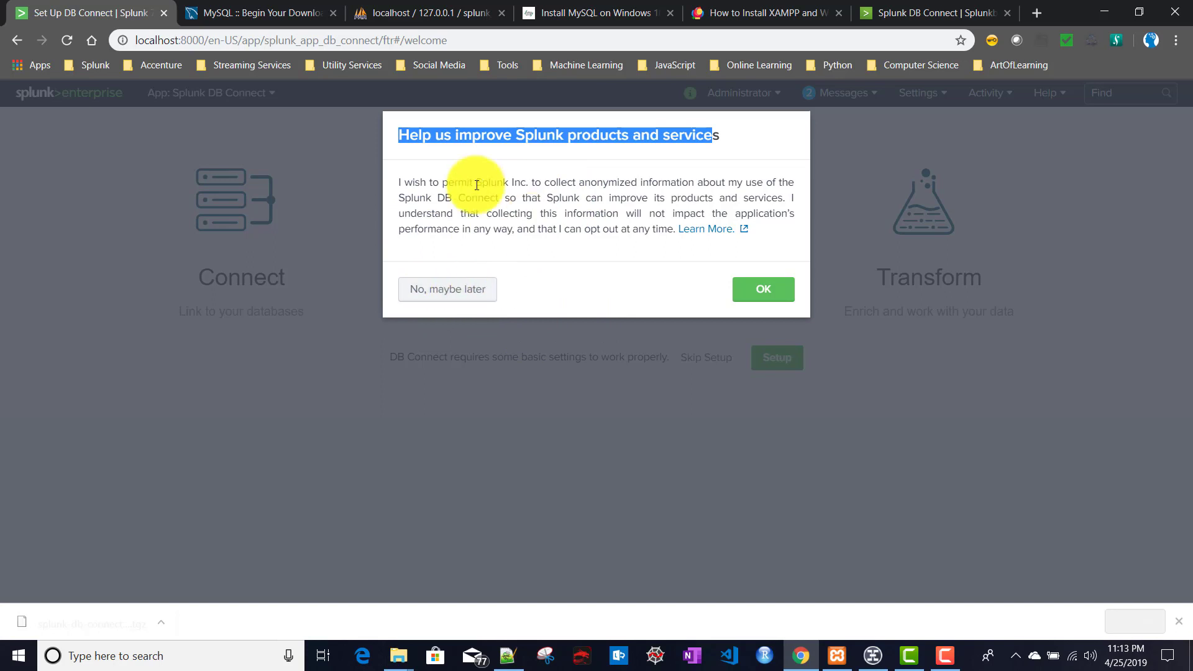
left_click(480, 300)
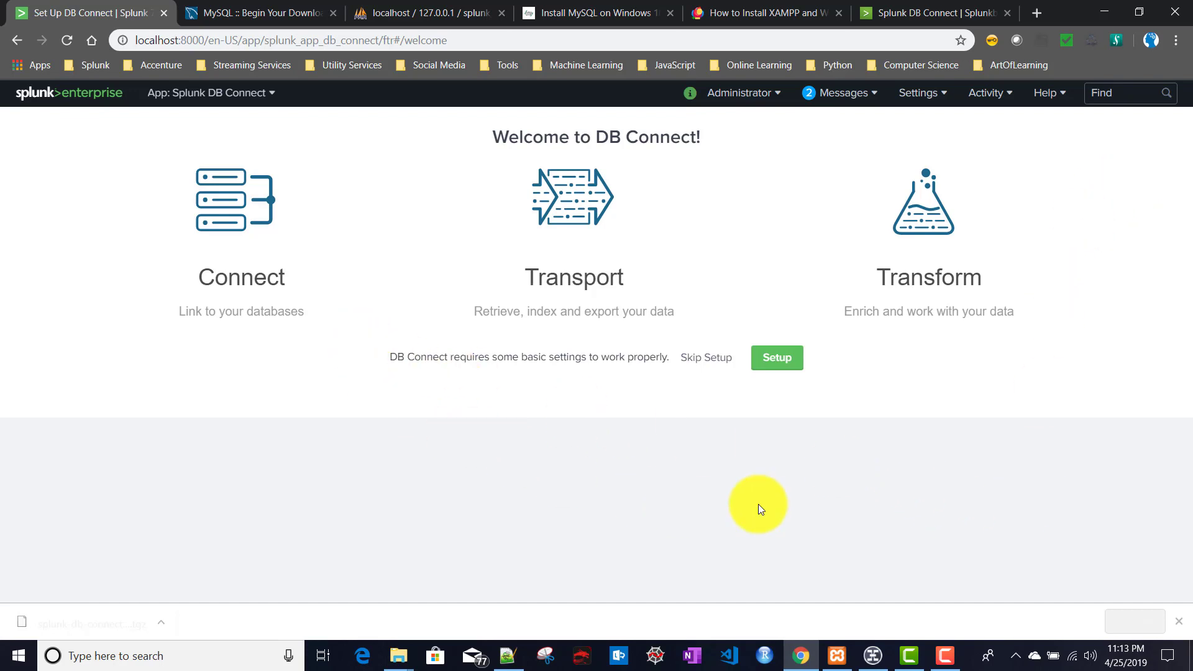
- Start the DB Connect setup and go back to the Prerequisites documentation page covering the Java Runtime Environment
left_click(775, 365)
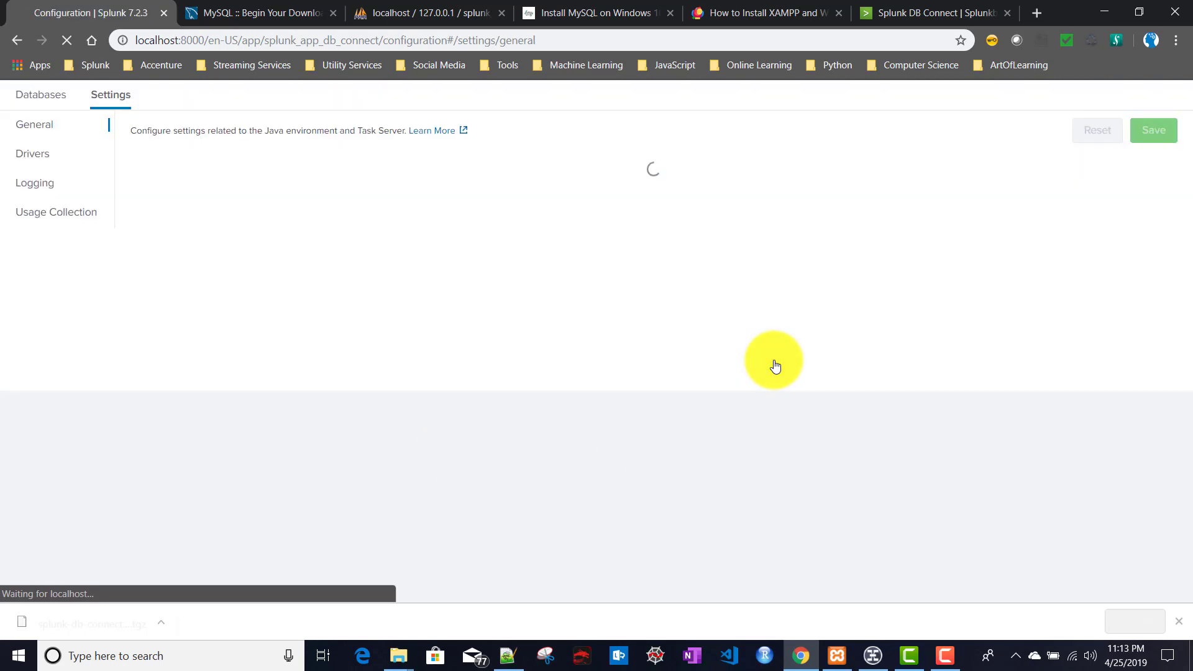
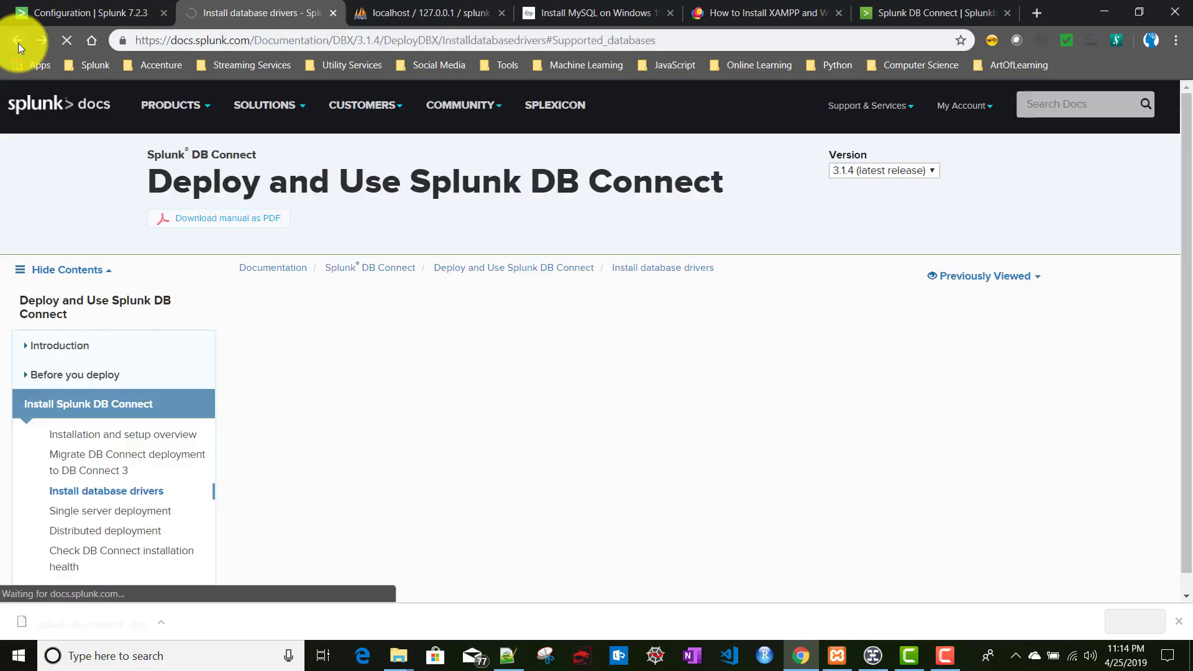
left_click(53, 42)
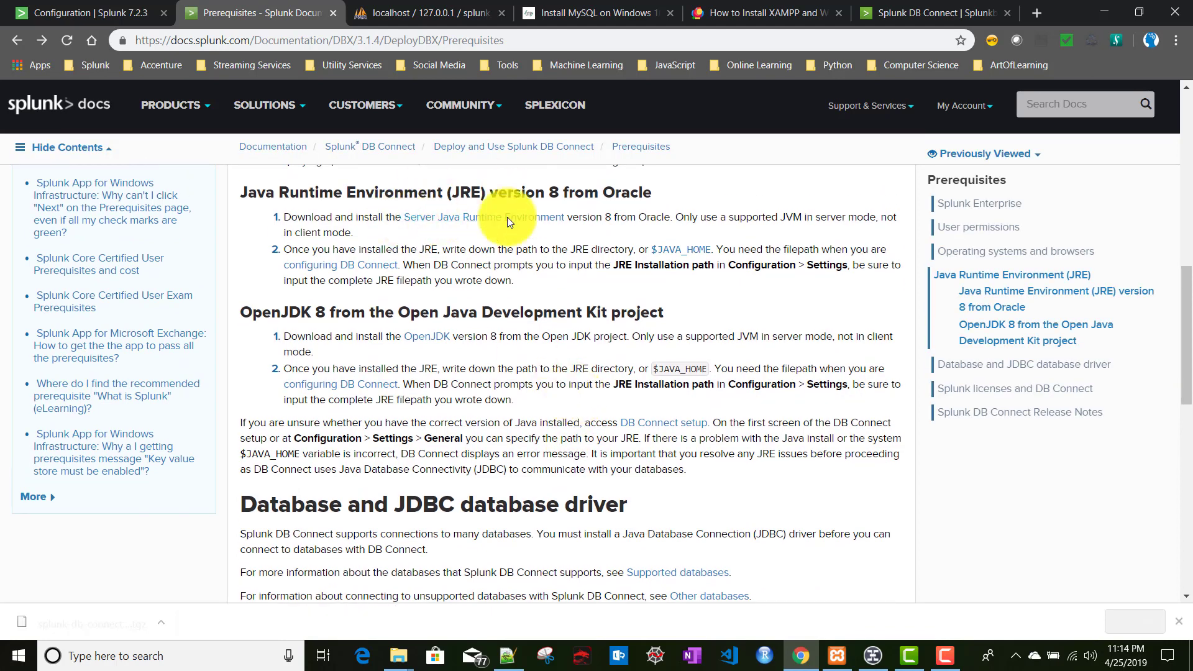
- Find Configure Java through the Windows search and copy the installed Java 1.8 runtime's path from its Java Runtime Environment Settings
left_click(19, 657)
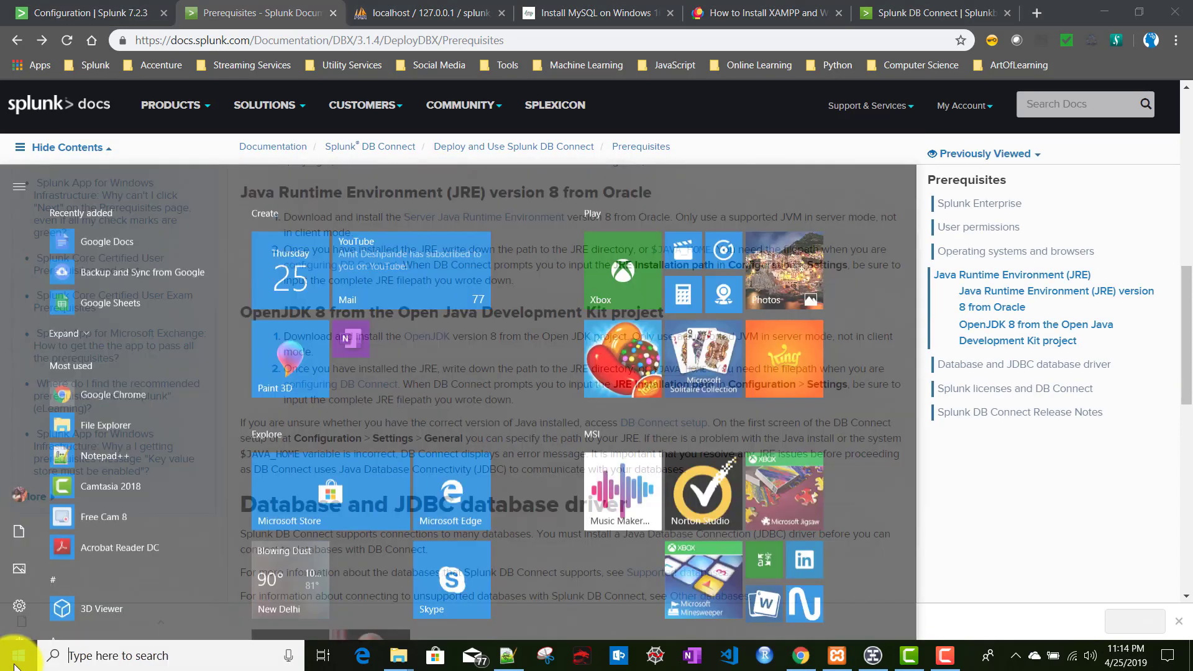
type("ja")
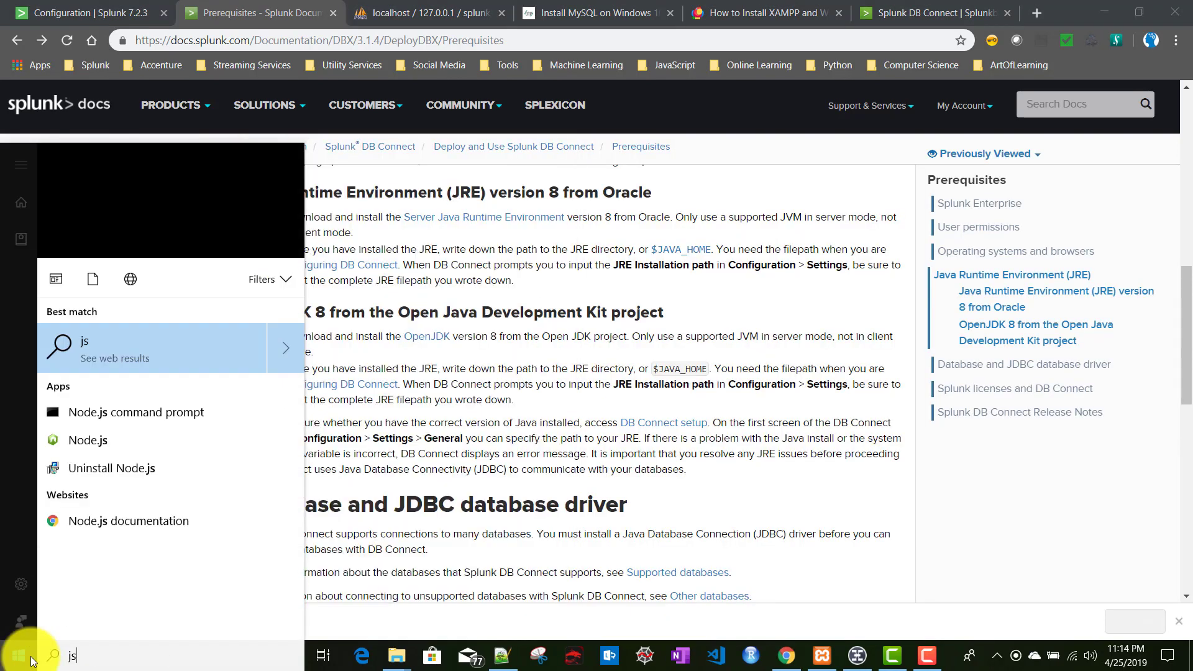
type("v")
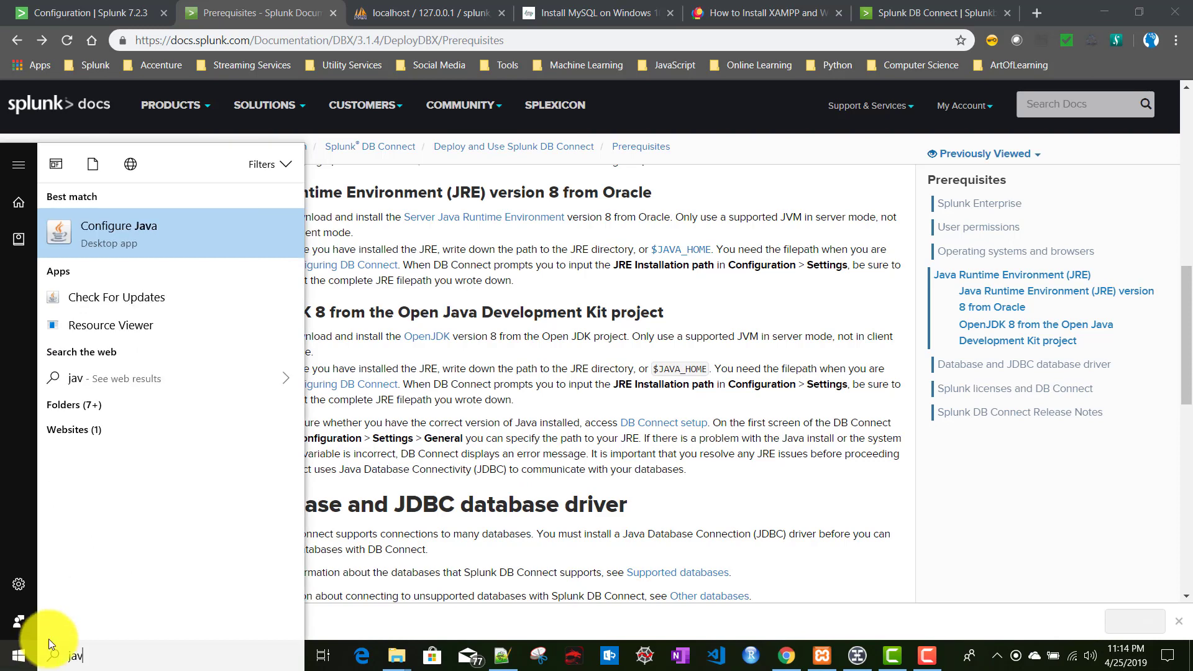
left_click(100, 237)
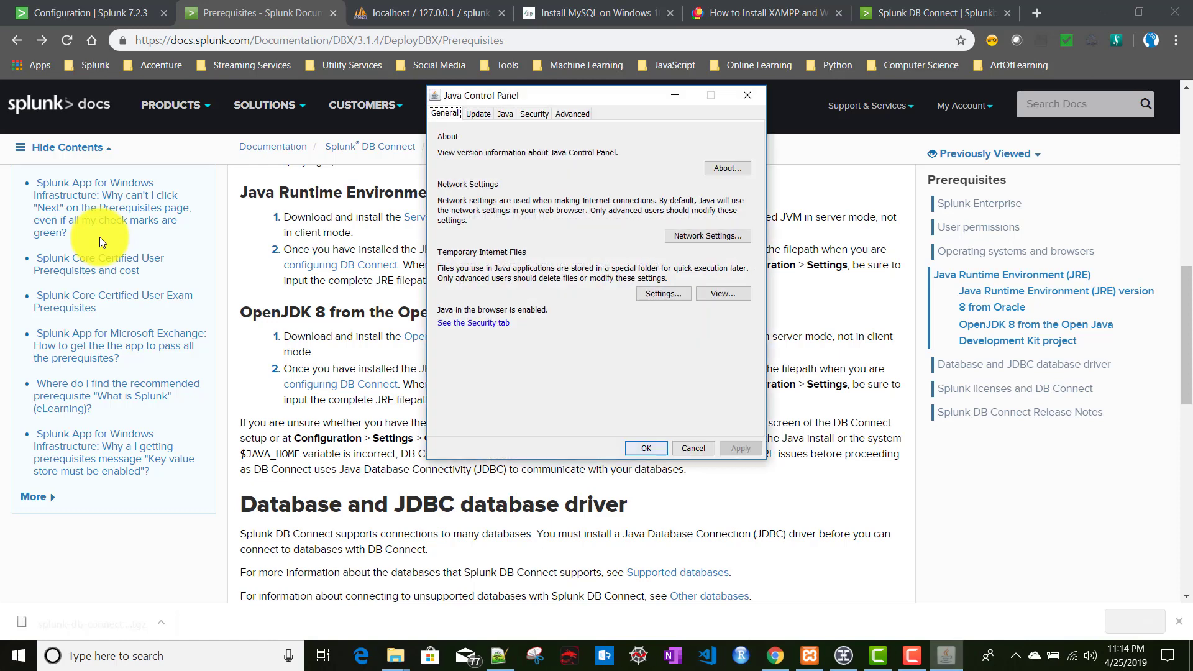
left_click(505, 114)
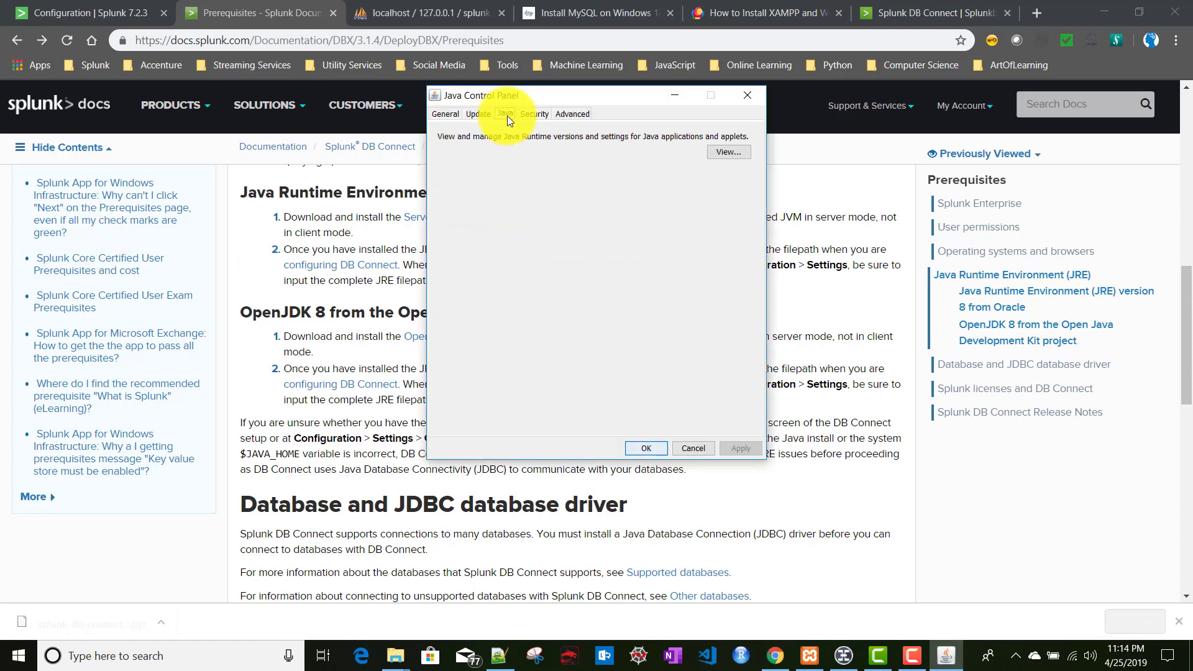
left_click(731, 152)
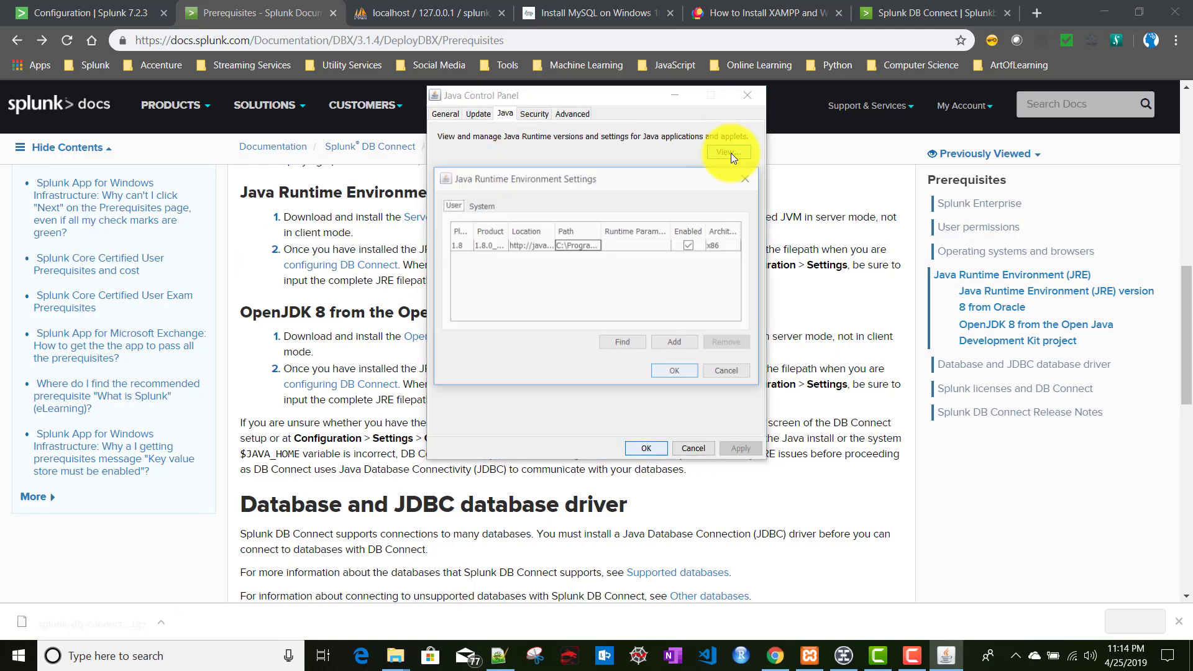
double_click(578, 247)
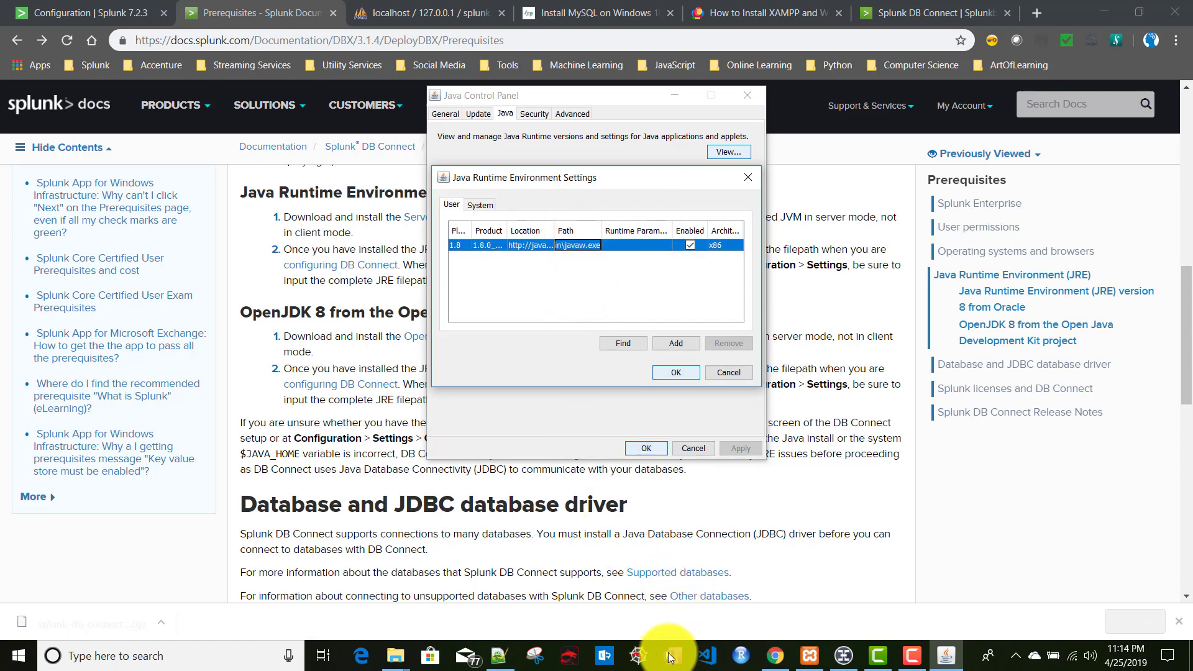
- Paste the Java path into an empty Notepad++ document and copy only its C:\Program Files (x86)\Java\jre1.8.0_211 part
left_click(498, 655)
double_click(342, 61)
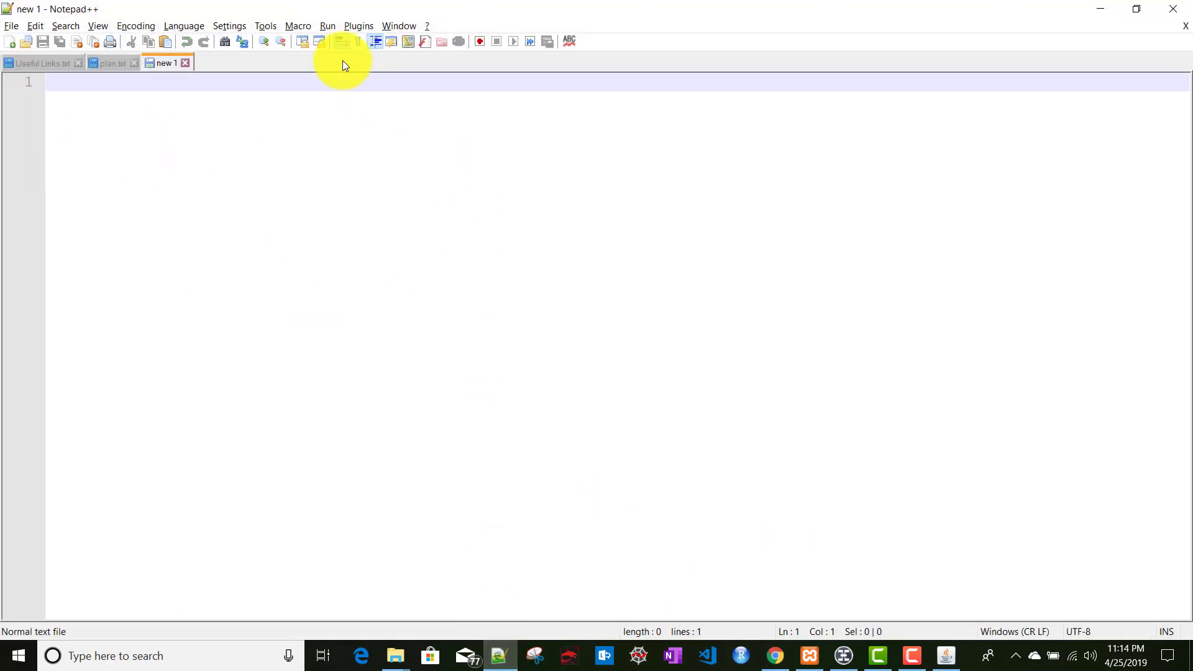
type("C:\\Program Files (x86)\\Java\\jre1.8.0_211\\bin\\javaw.exe")
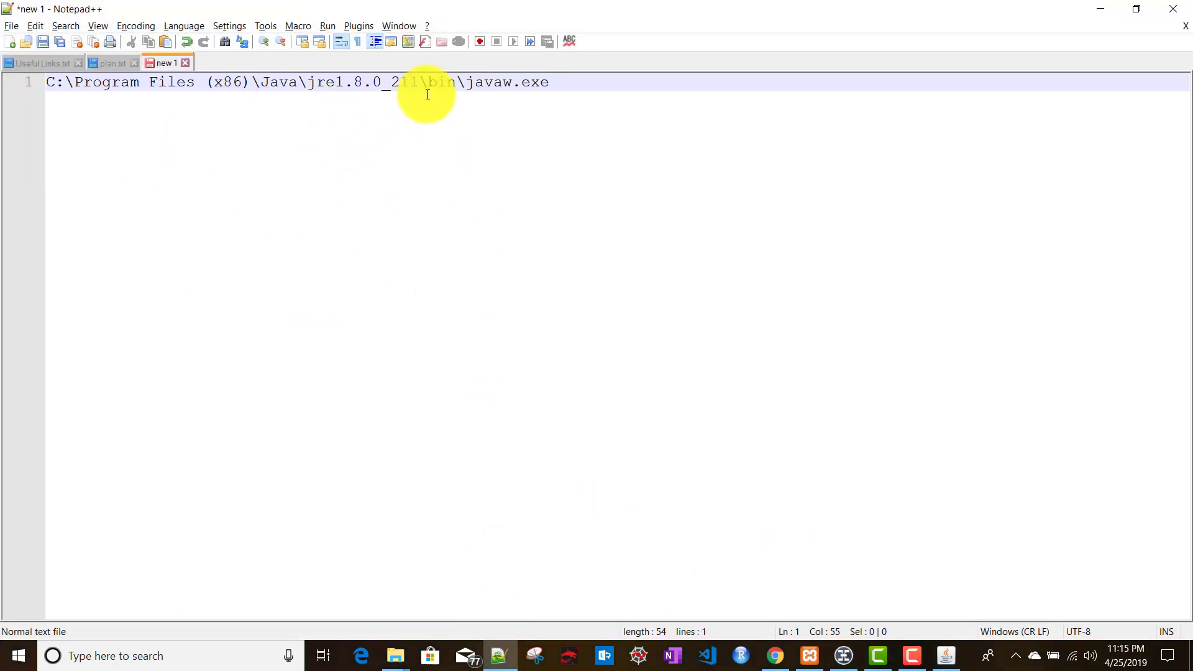
left_click_drag(418, 81, 36, 83)
key("ctrl+c")
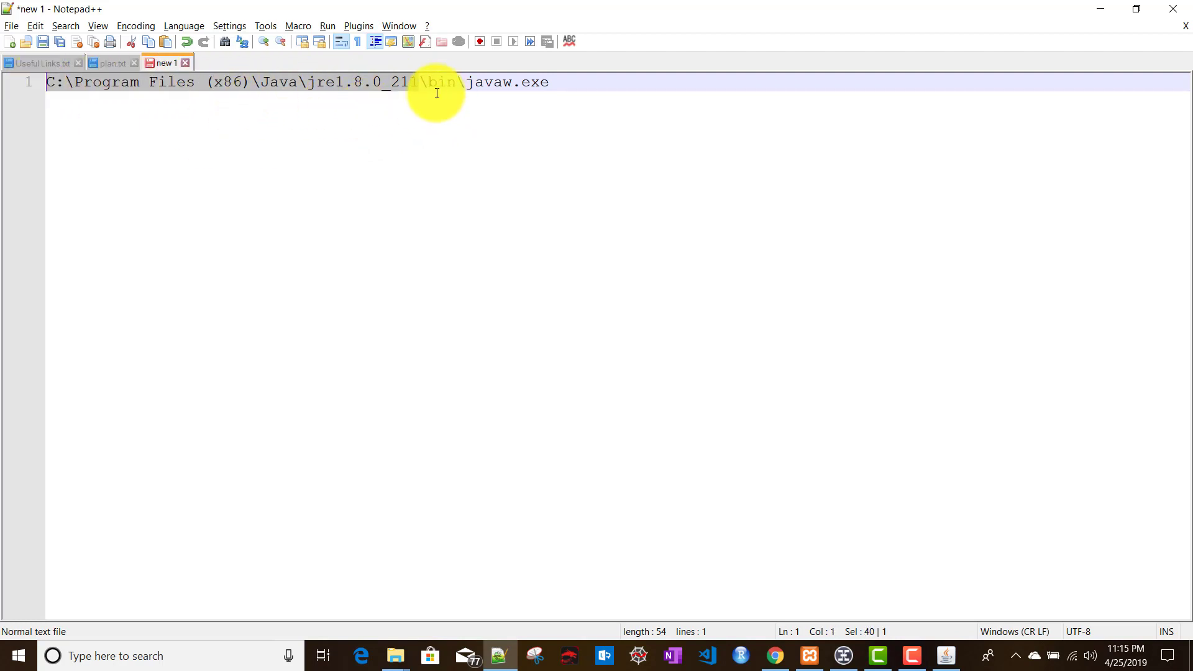
- Return to the DB Connect general settings in Chrome and set the JRE Installation Path to C:\Program Files (x86)\Java\jre1.8.0_211
left_click(777, 658)
left_click(66, 19)
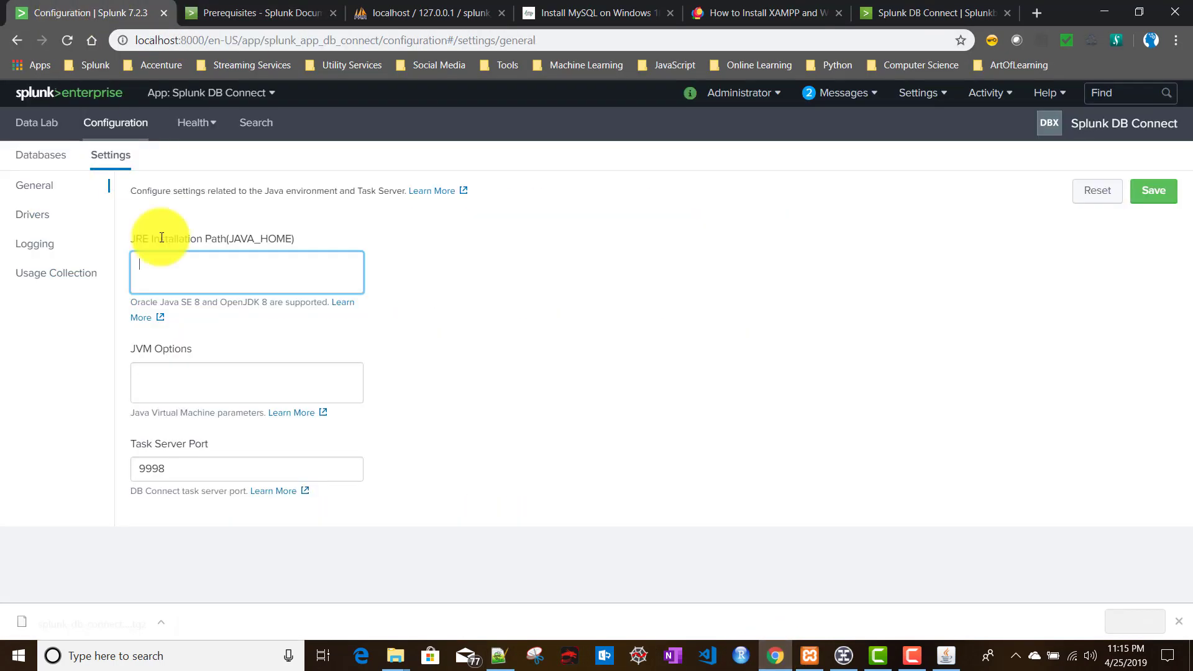
left_click(187, 268)
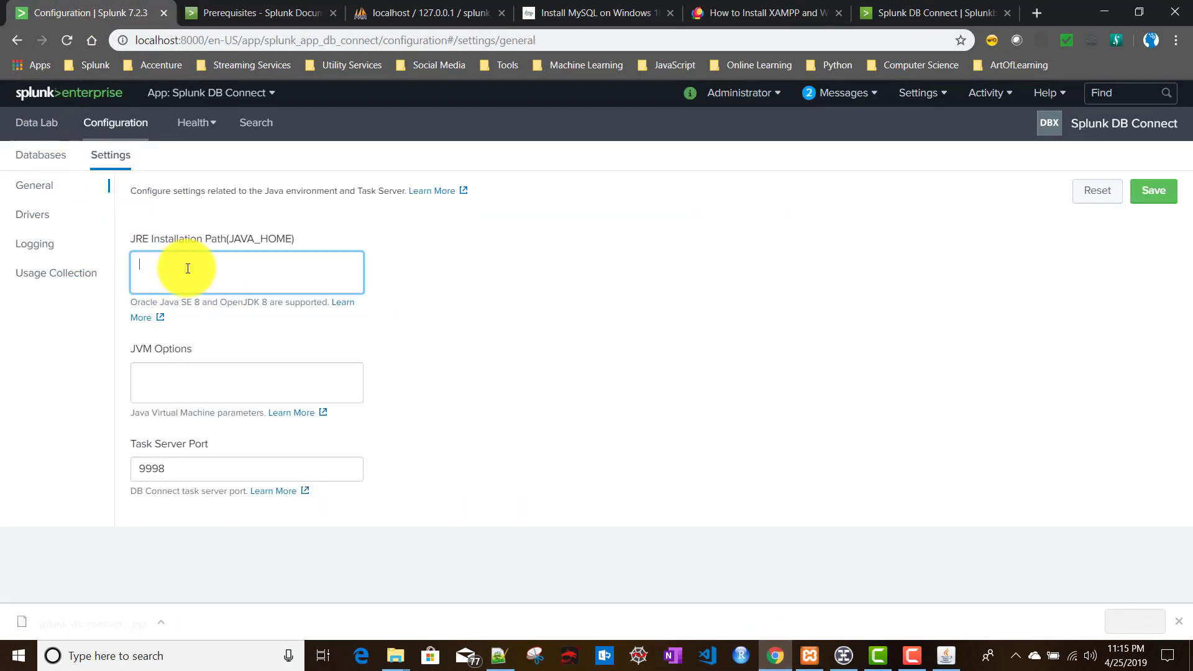
key("ctrl+v")
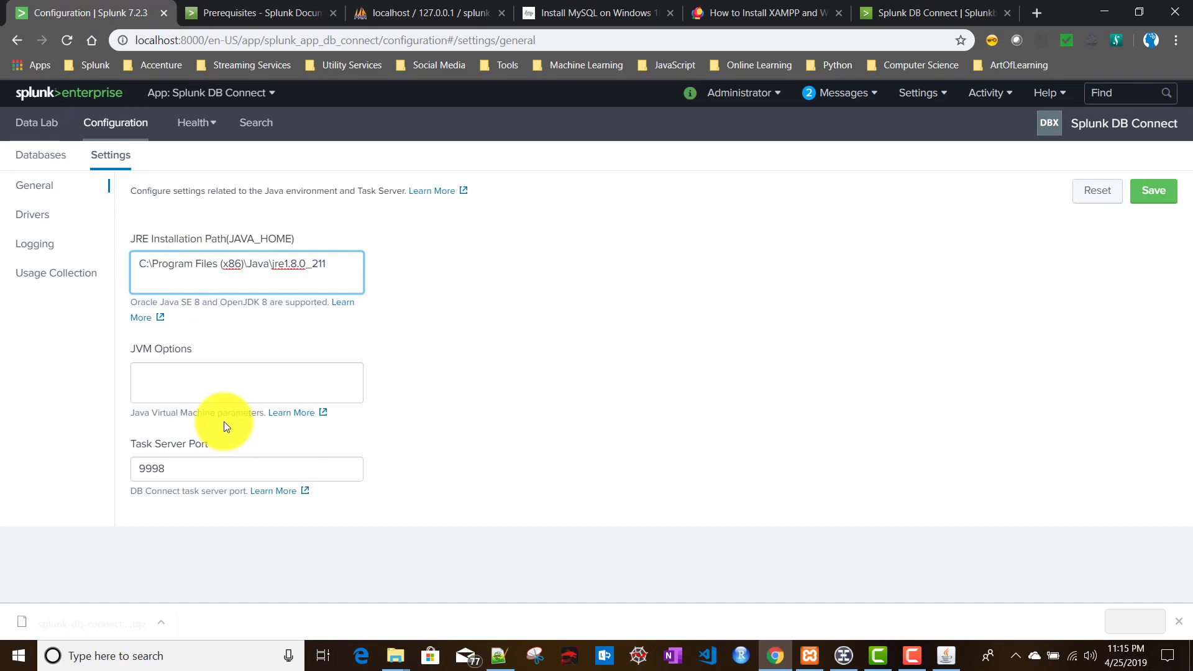
- Keep JVM Options empty and Task Server Port 9998, save the general settings, and acknowledge the task server restart
left_click(185, 372)
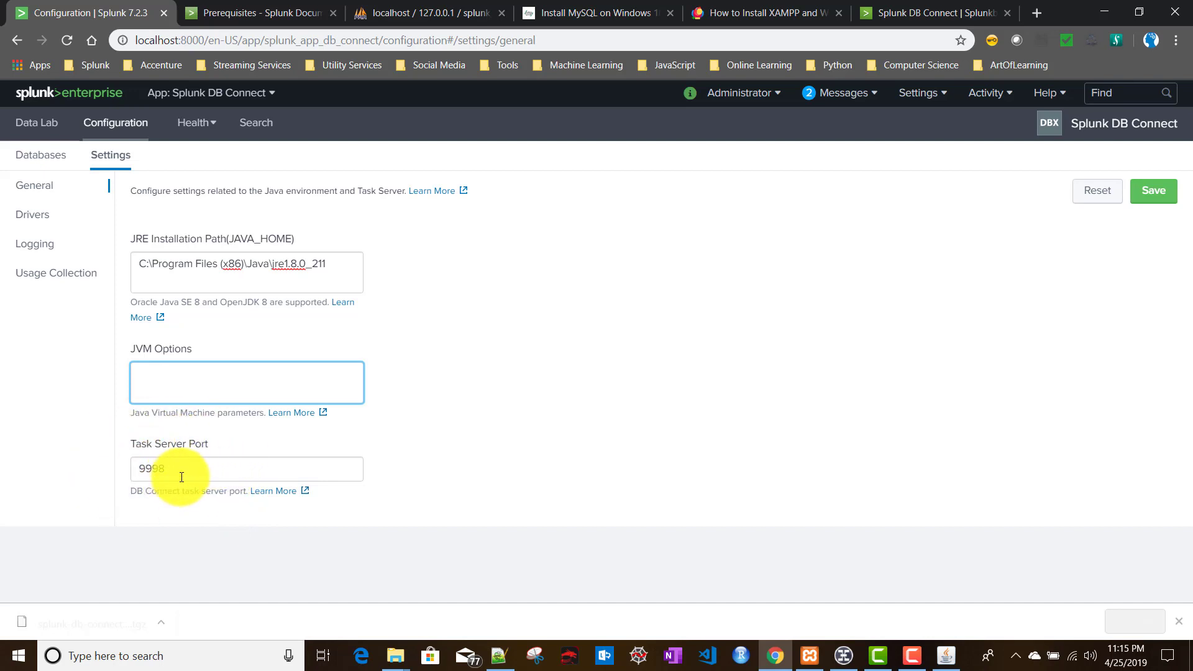
left_click_drag(174, 468, 136, 468)
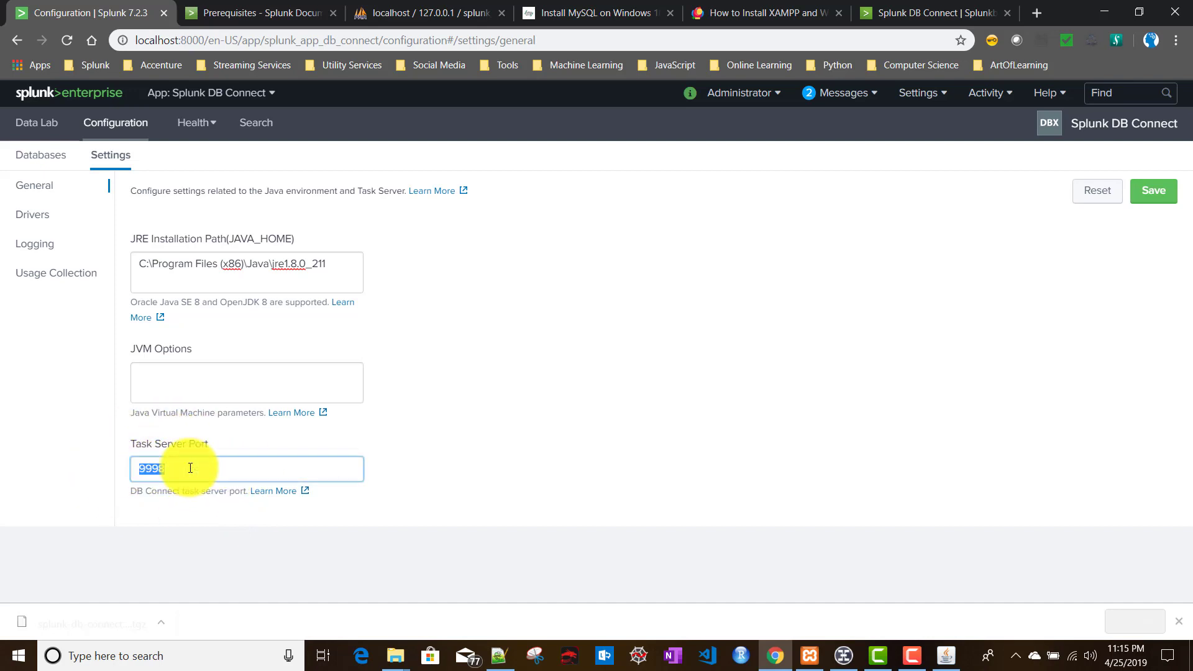
left_click(217, 468)
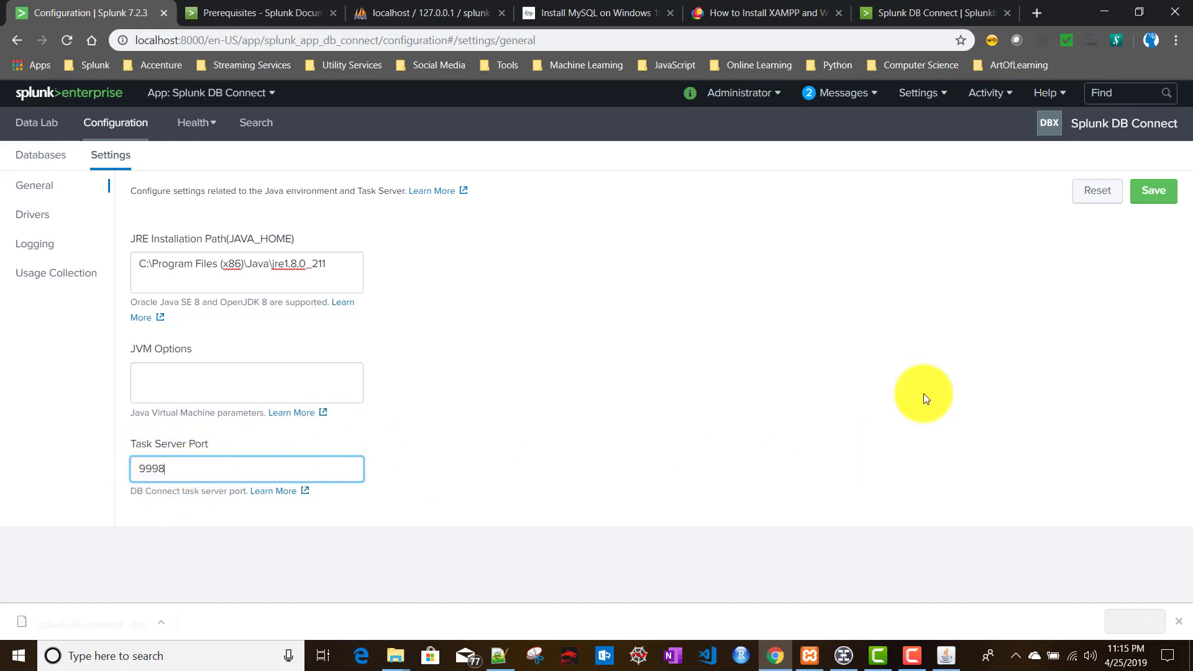
left_click(1153, 194)
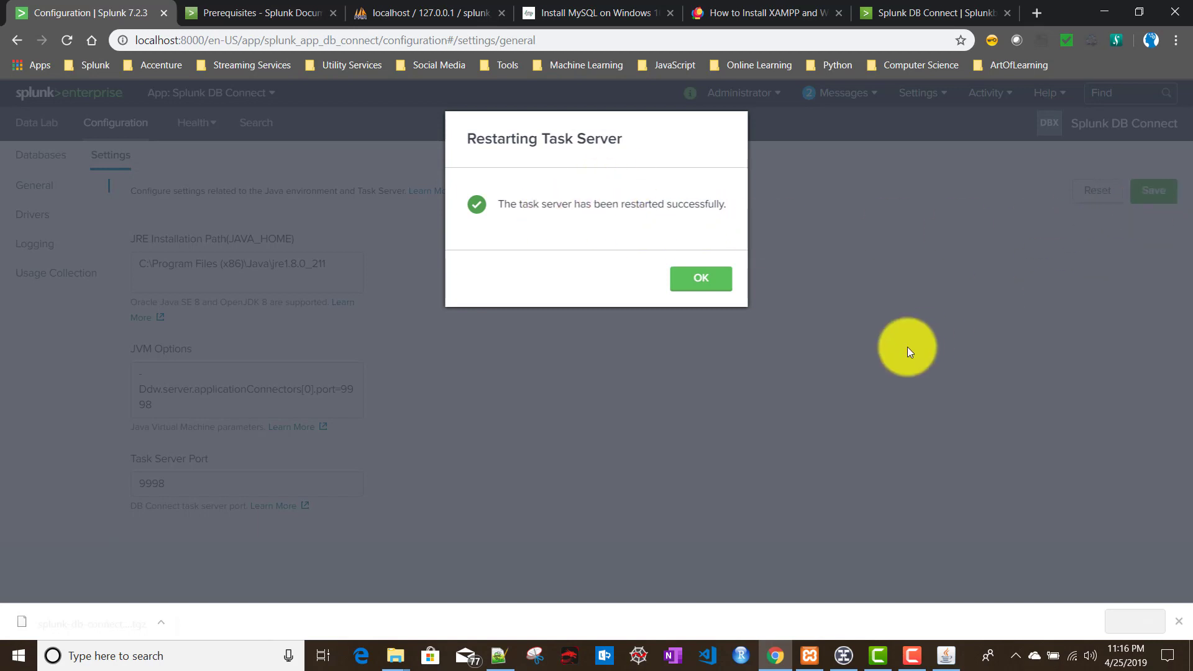
left_click(700, 282)
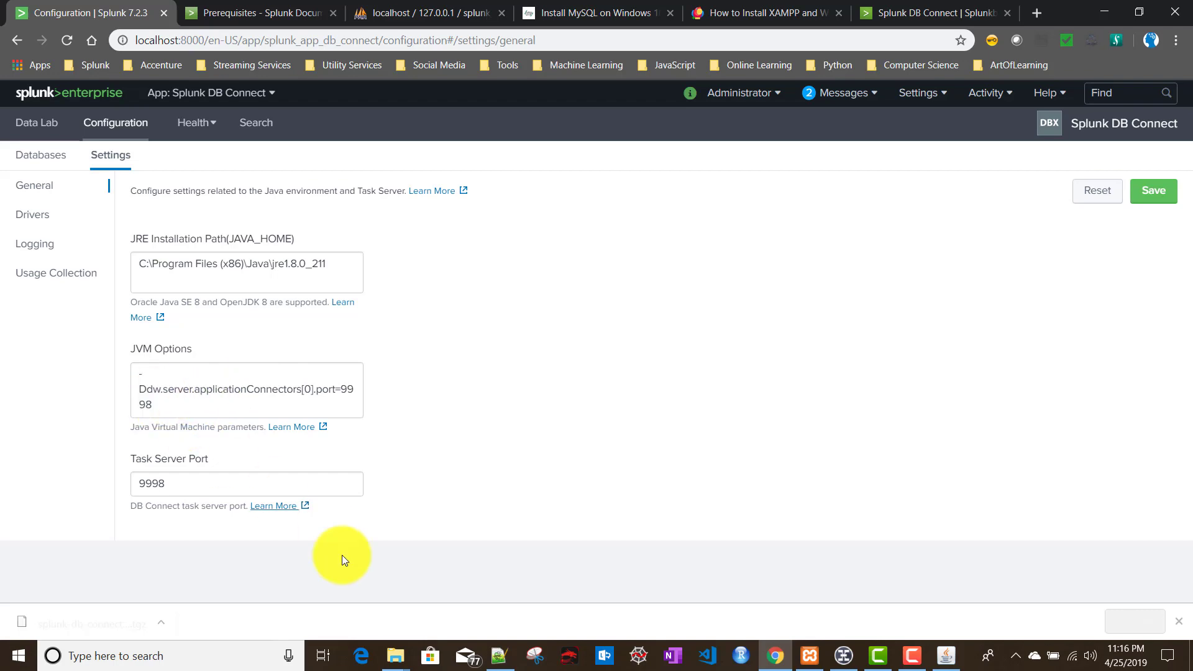
- Inspect server.vmopts from Splunk\etc\apps\splunk_app_db_connect\jars in Notepad++ to check the JVM port option, and close the file
mouse_move(395, 658)
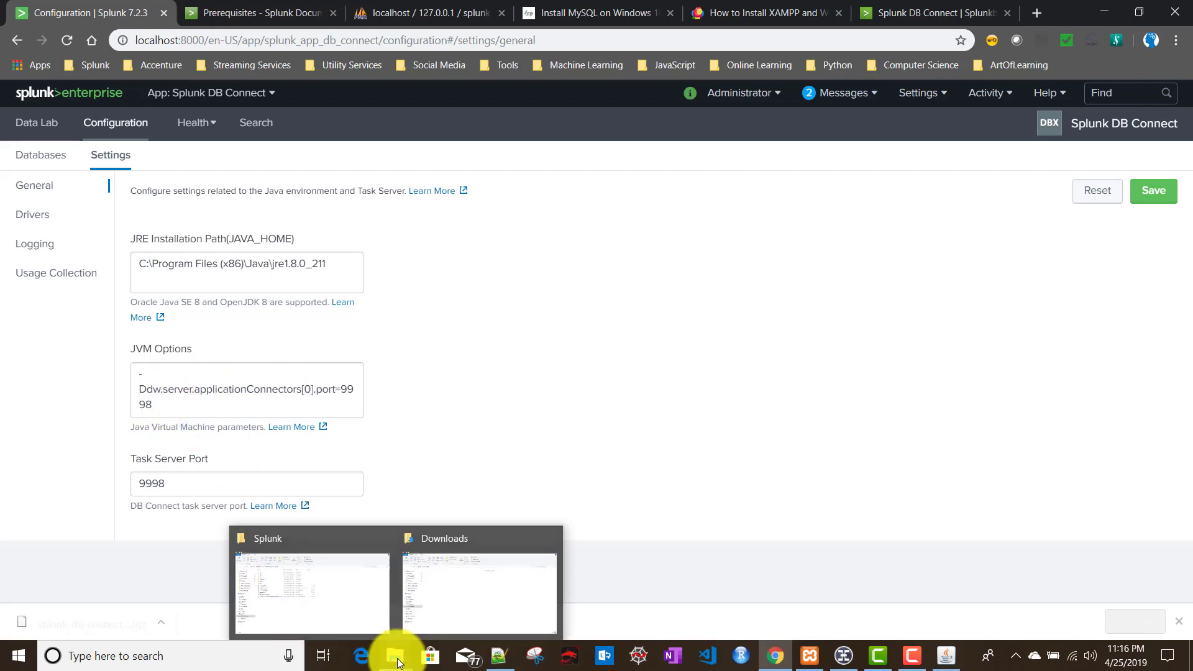
left_click(318, 582)
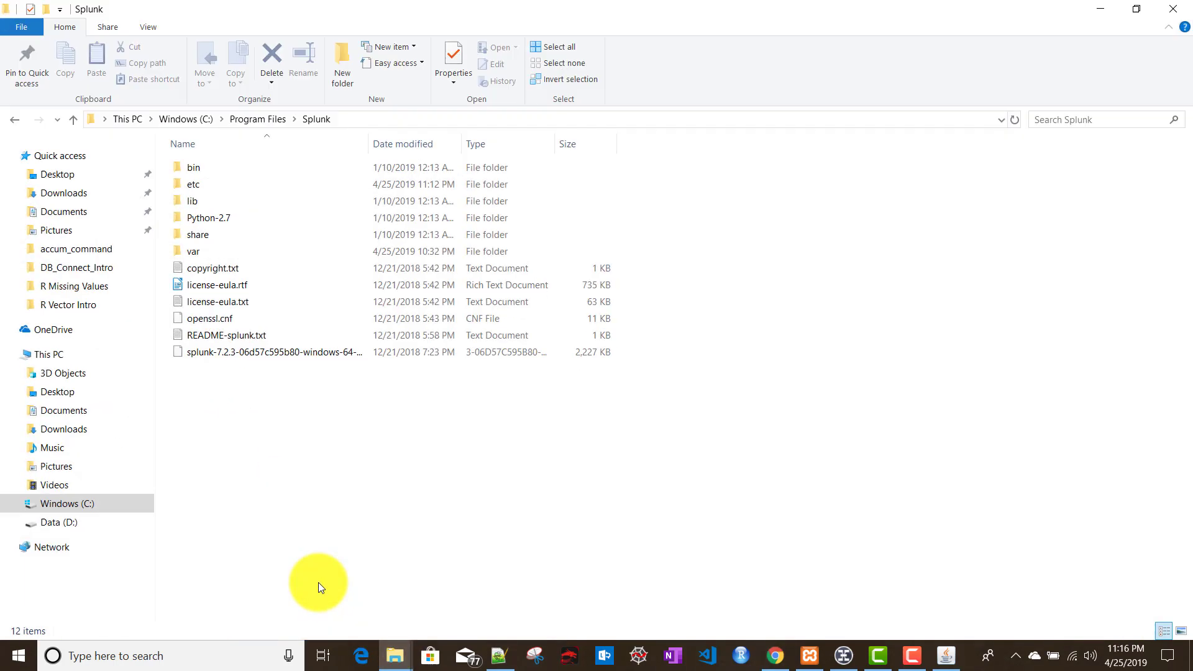
double_click(211, 181)
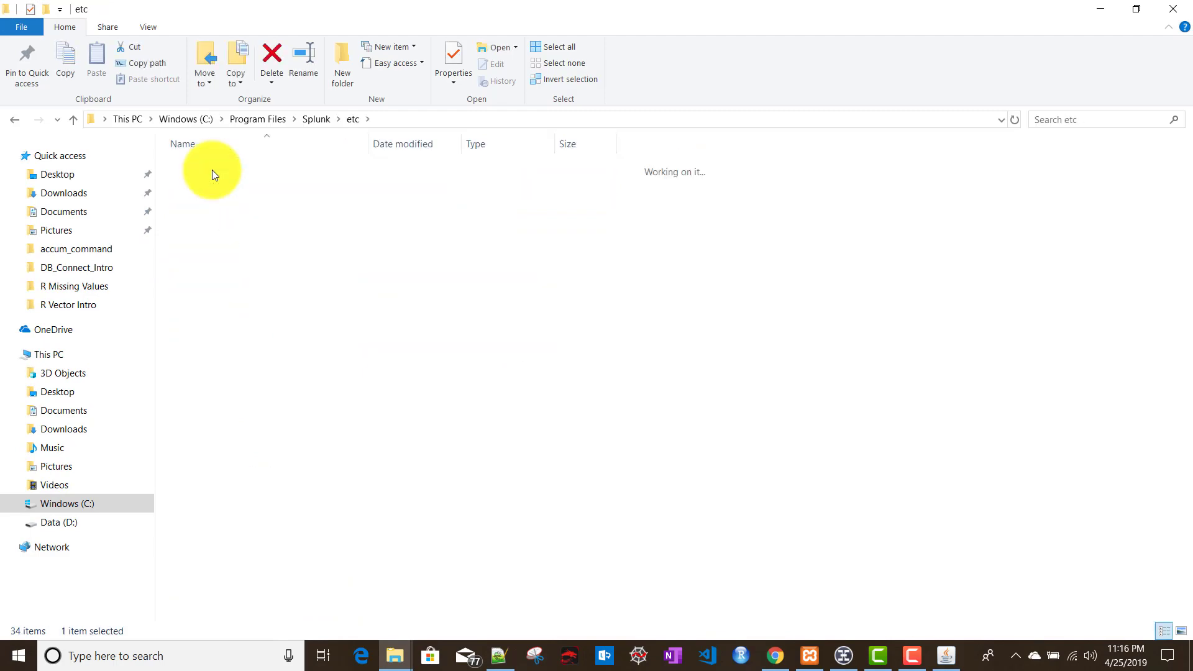
double_click(211, 169)
double_click(243, 383)
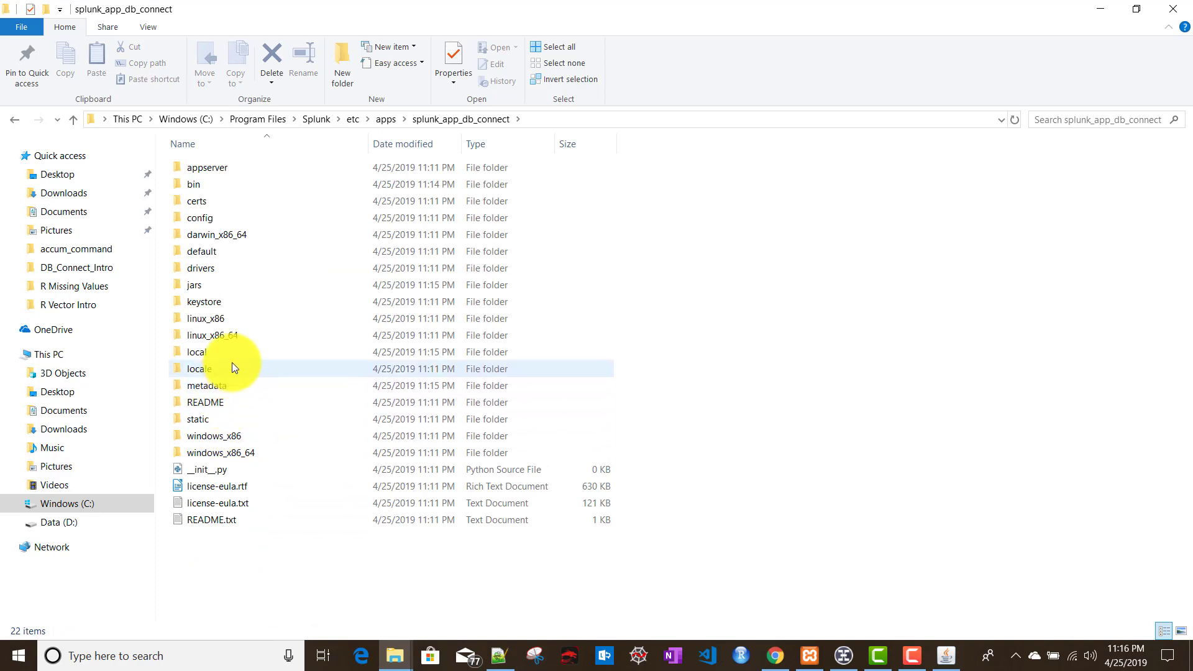
double_click(210, 284)
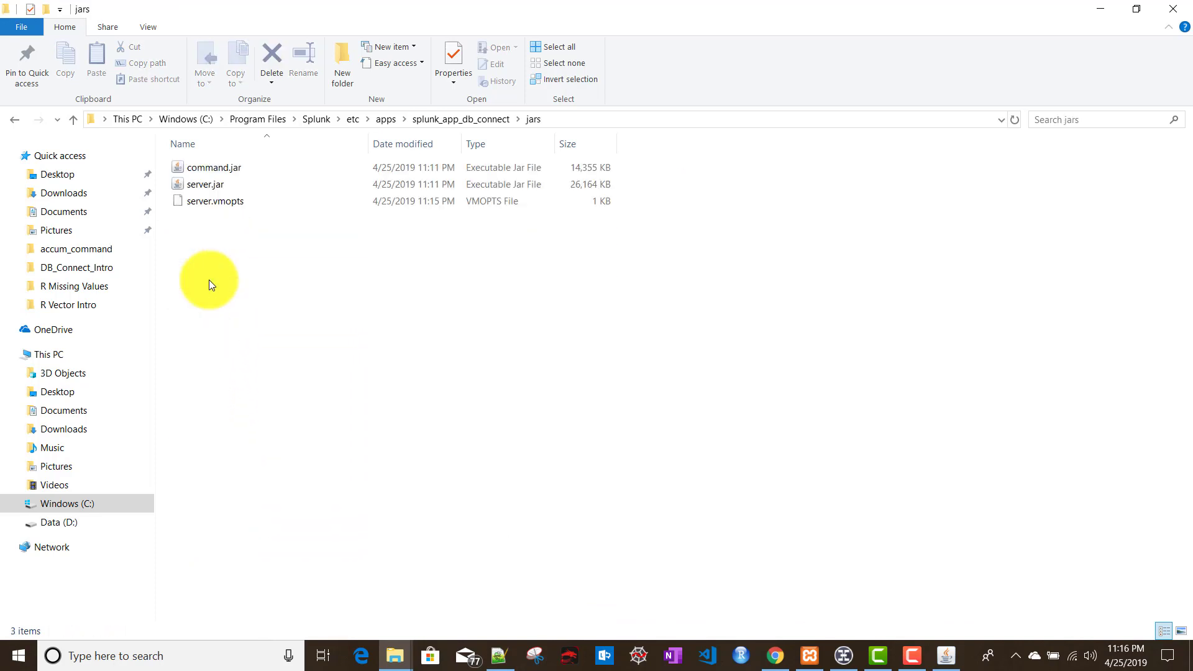
right_click(219, 203)
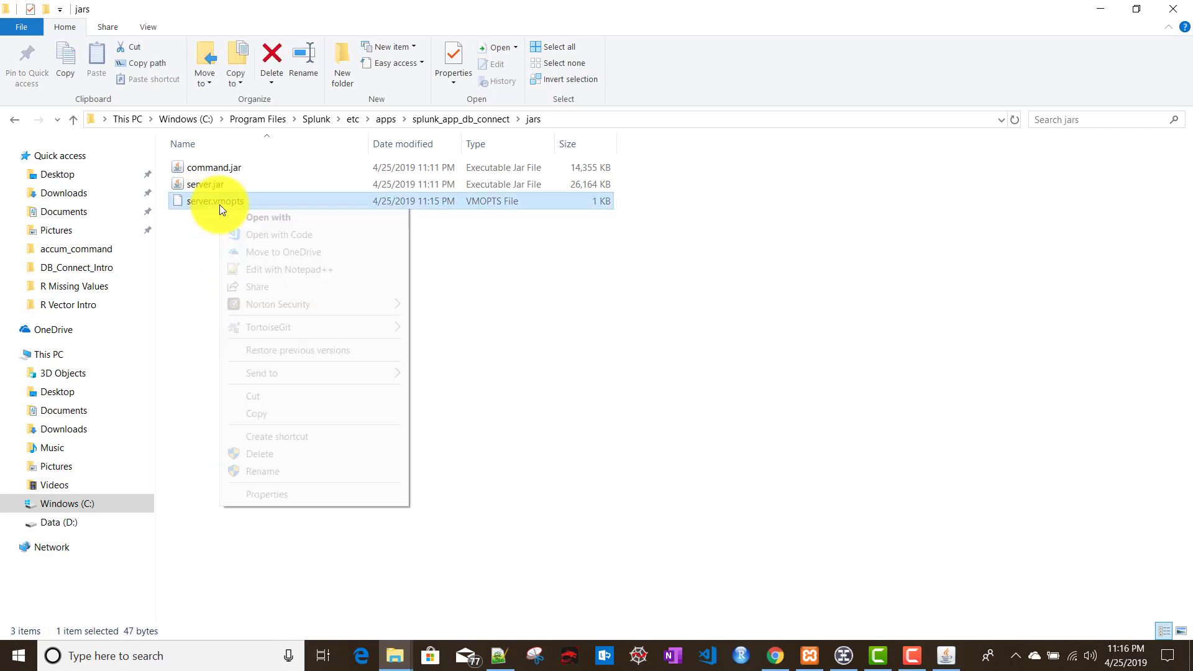
left_click(283, 268)
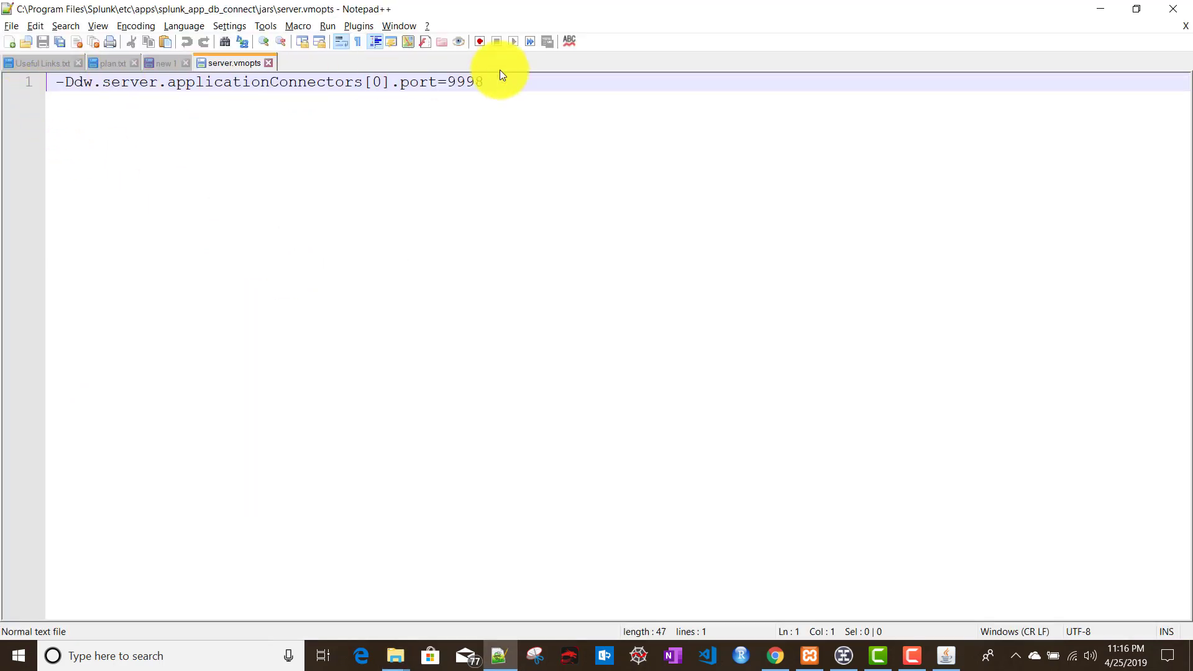
left_click(268, 63)
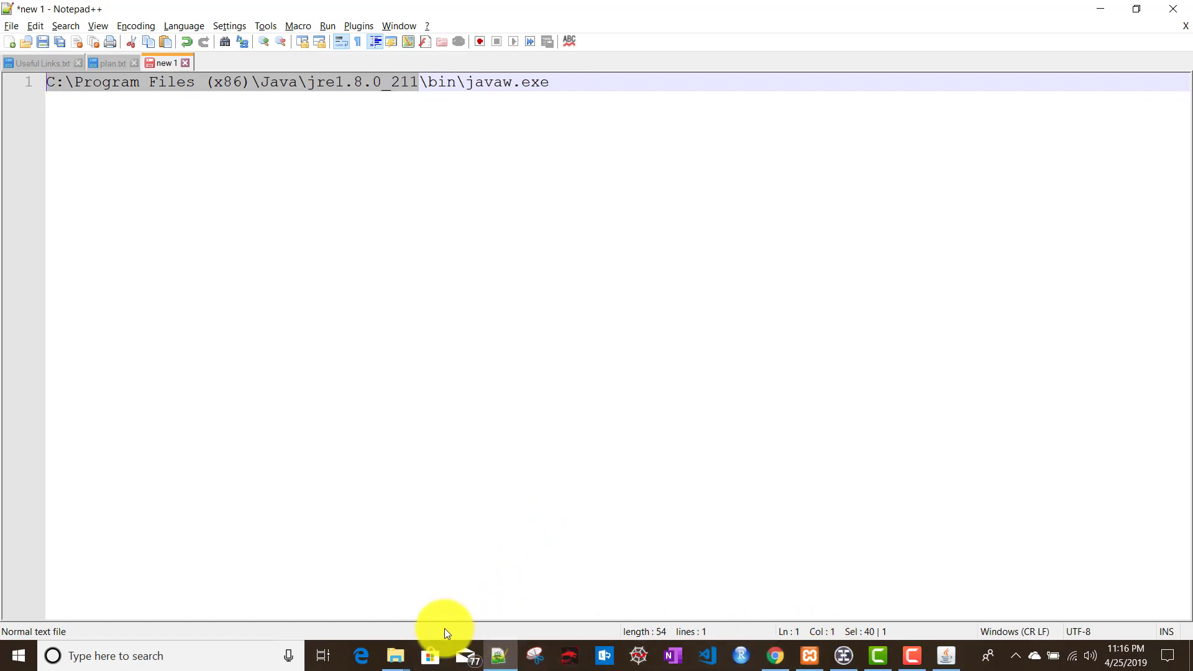
- Return to DB Connect in Chrome and review the installation status of the supported database drivers
left_click(768, 651)
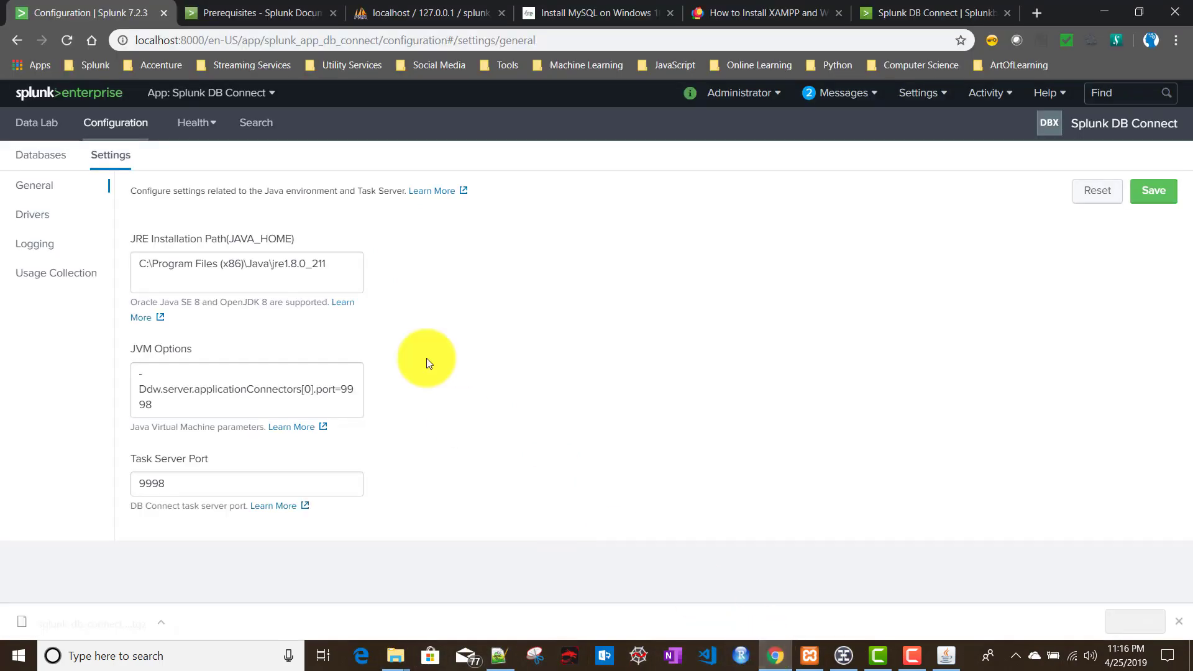
left_click(39, 221)
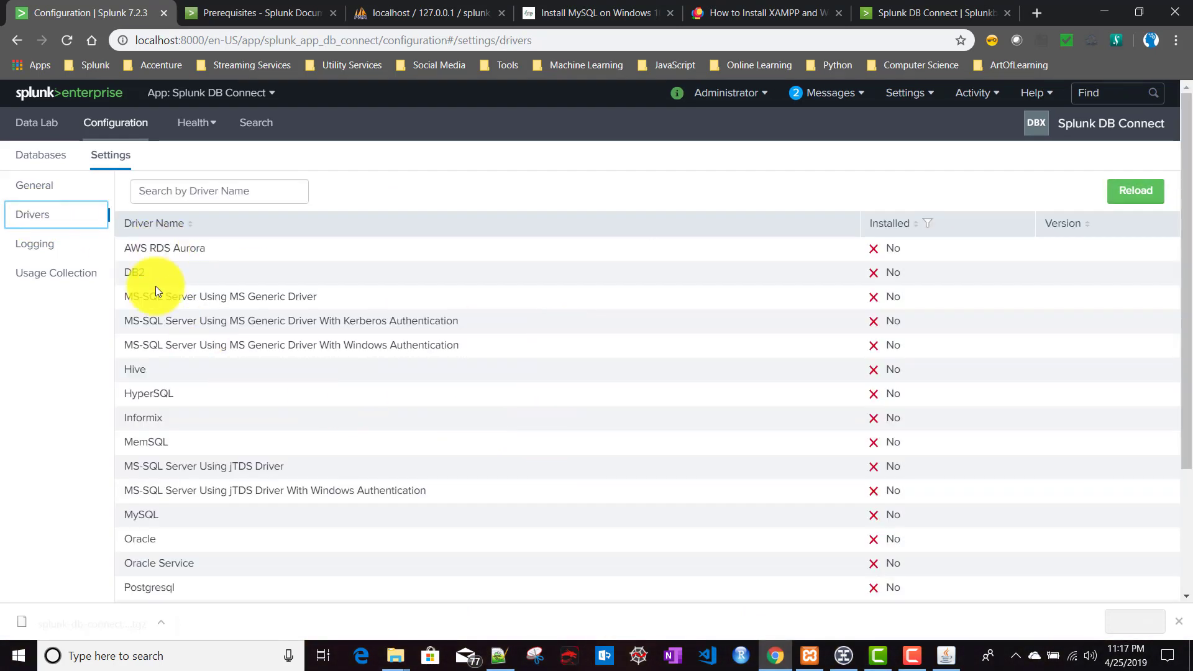
scroll(266, 460, "down", 3)
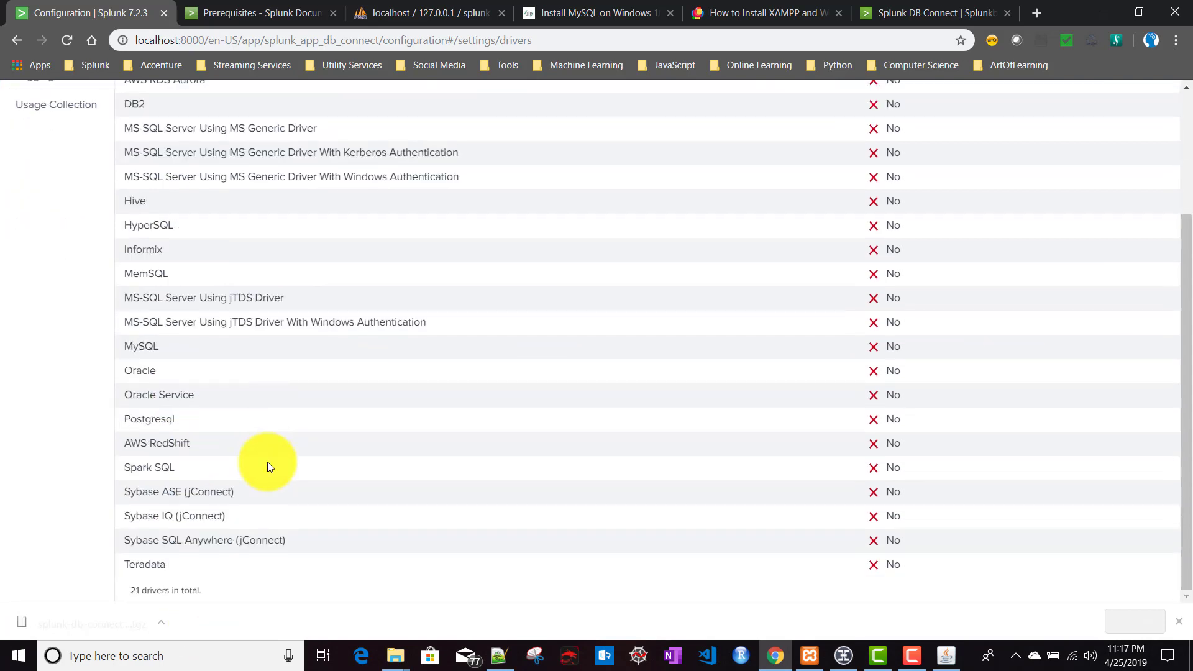
scroll(837, 440, "up", 3)
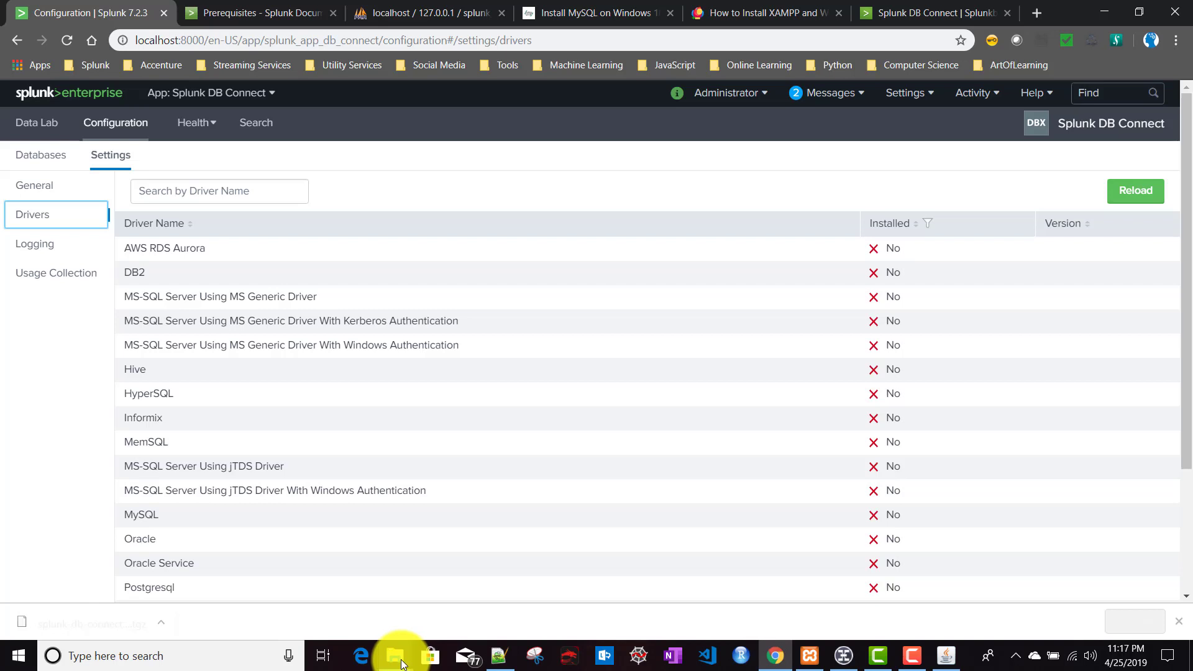
- Switch to the Downloads folder in File Explorer and extract mysql-connector-java-8.0.16.zip to its default mysql-connector-java-8.0.16 destination folder
mouse_move(401, 664)
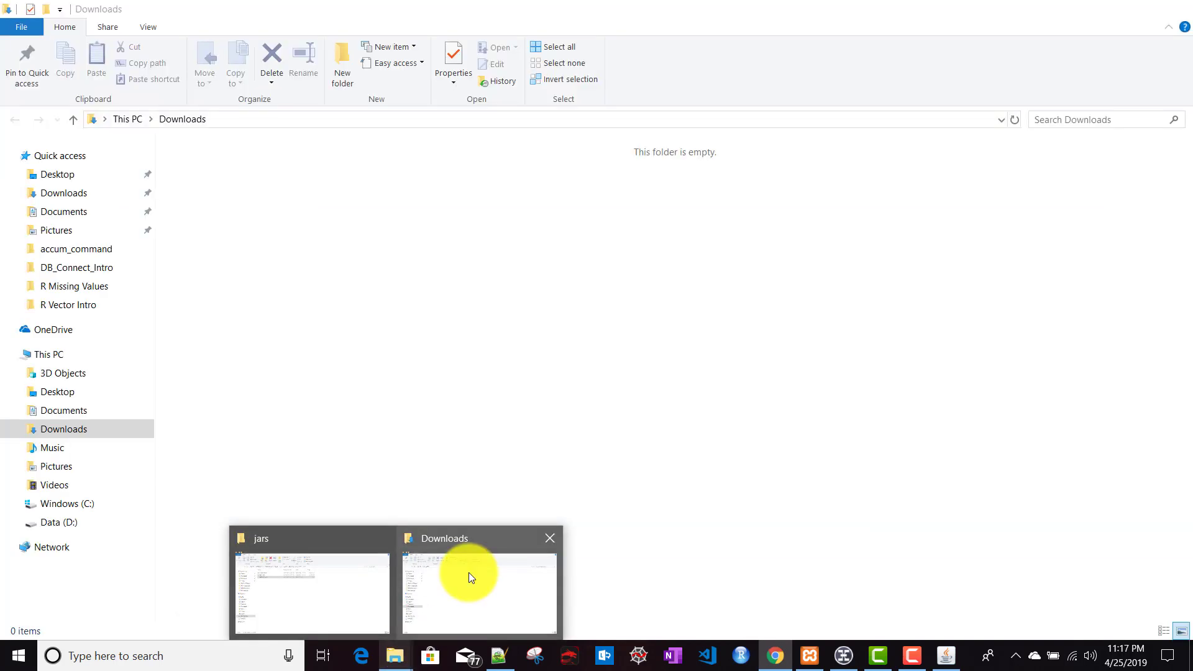
left_click(468, 572)
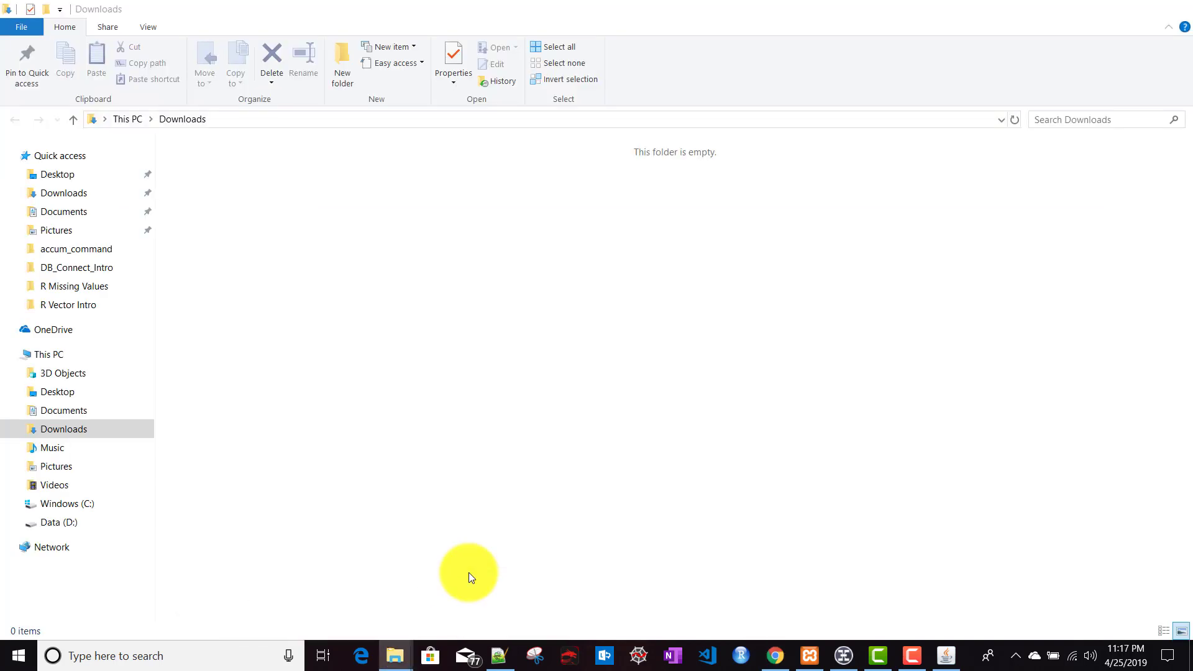
left_click(208, 227)
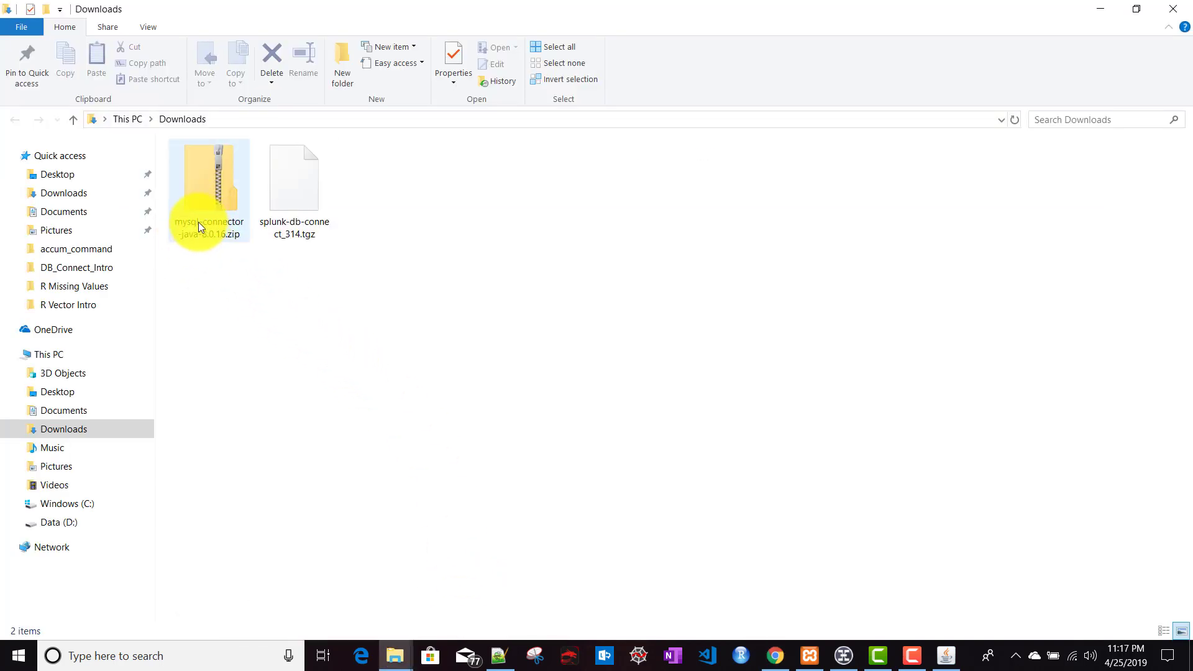
right_click(211, 187)
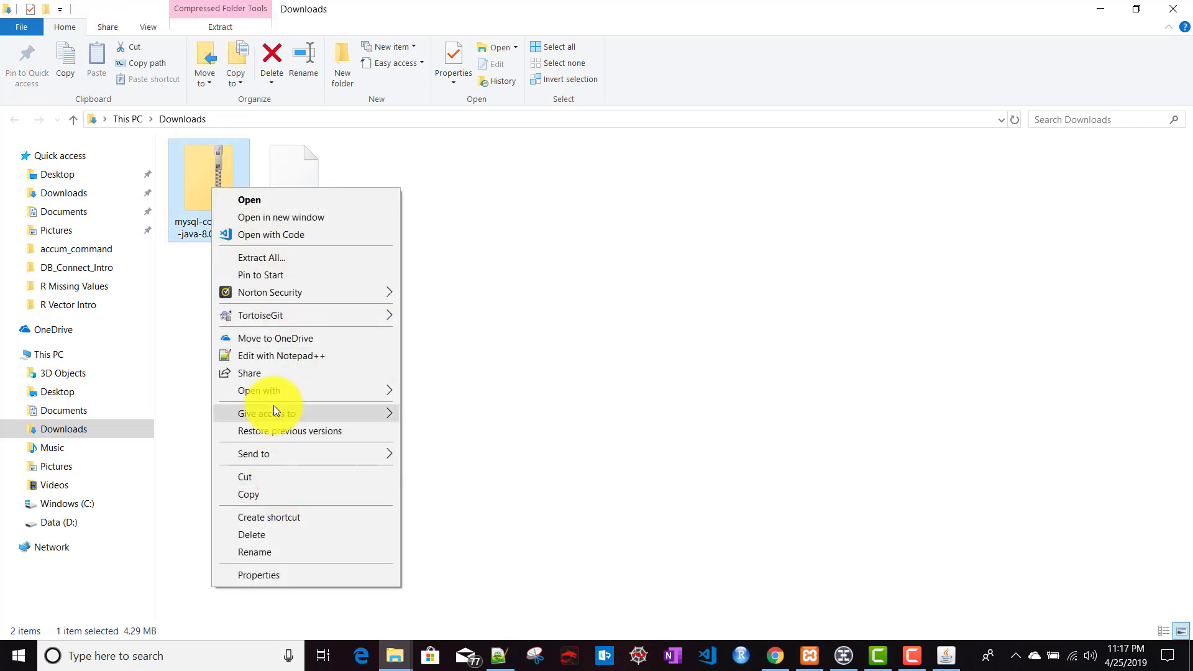
left_click(274, 258)
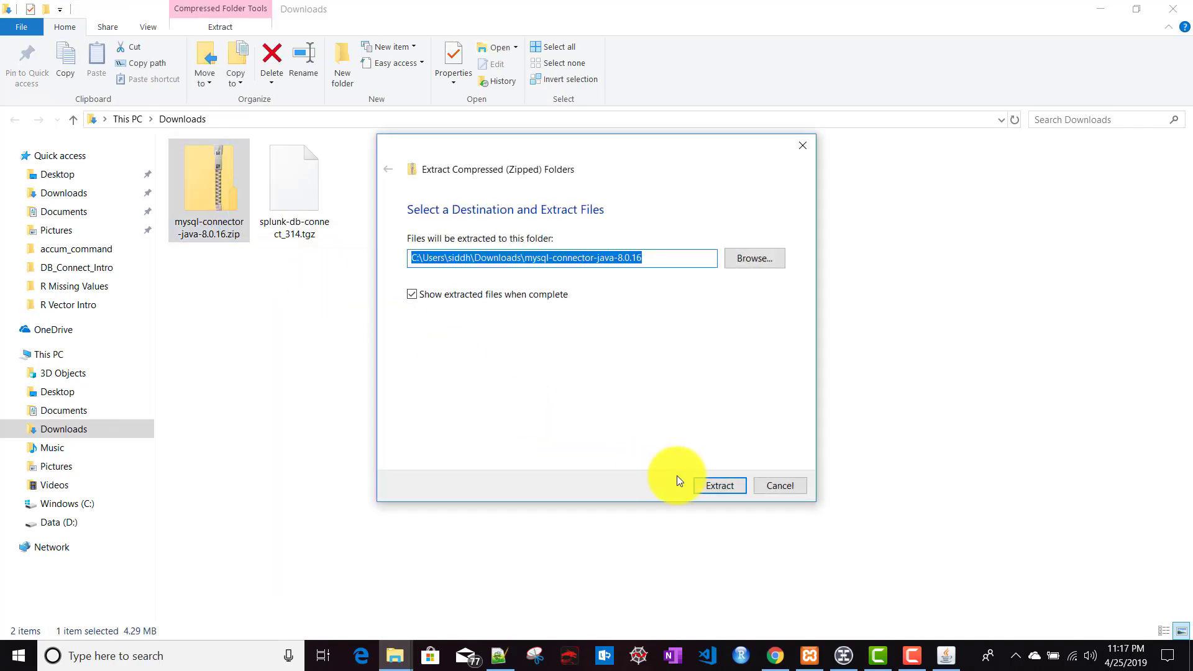
left_click(722, 485)
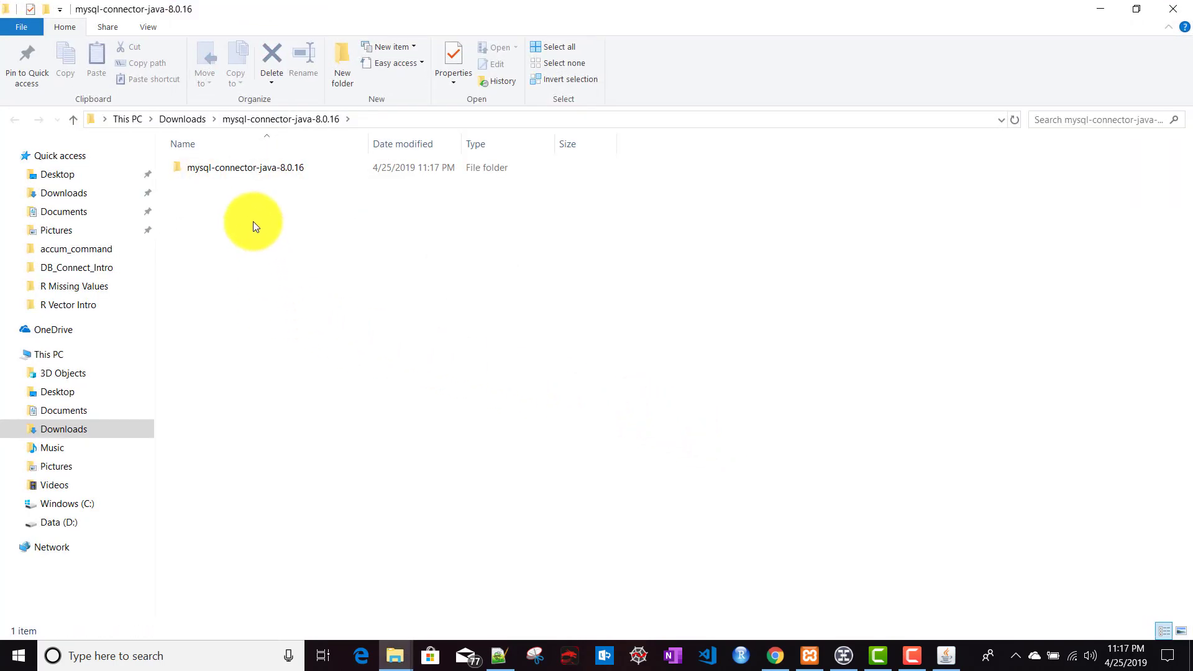
- Copy mysql-connector-java-8.0.16.jar from the inner mysql-connector-java-8.0.16 folder of the extracted archive
double_click(250, 171)
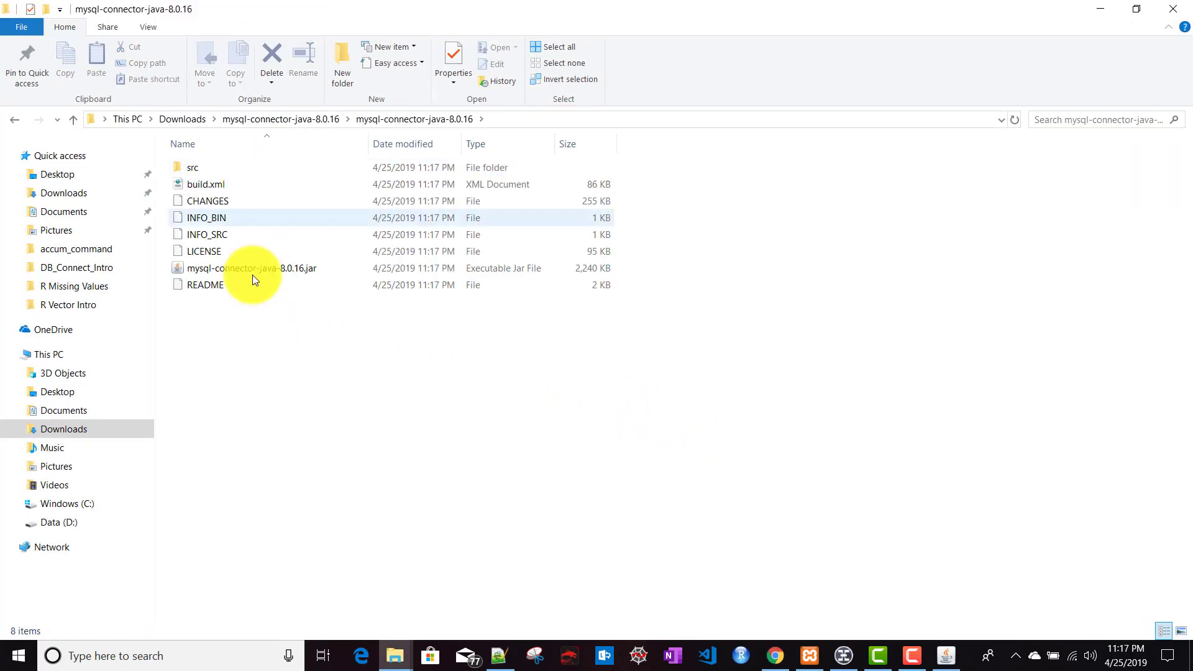
left_click(233, 273)
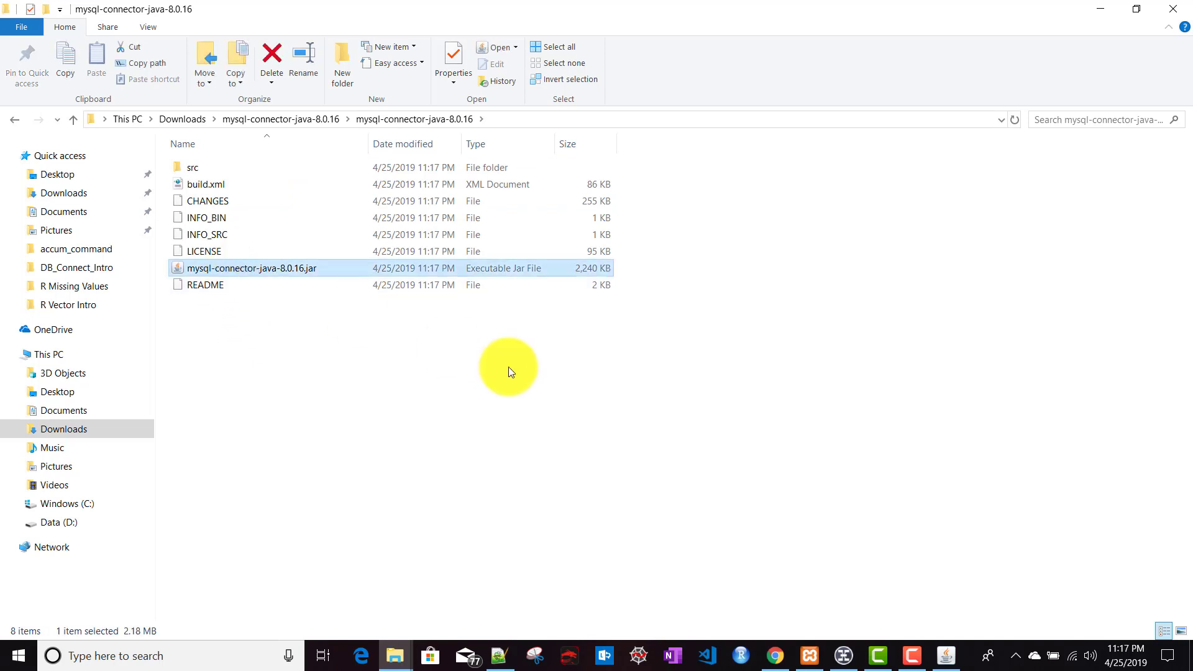
key("ctrl+c")
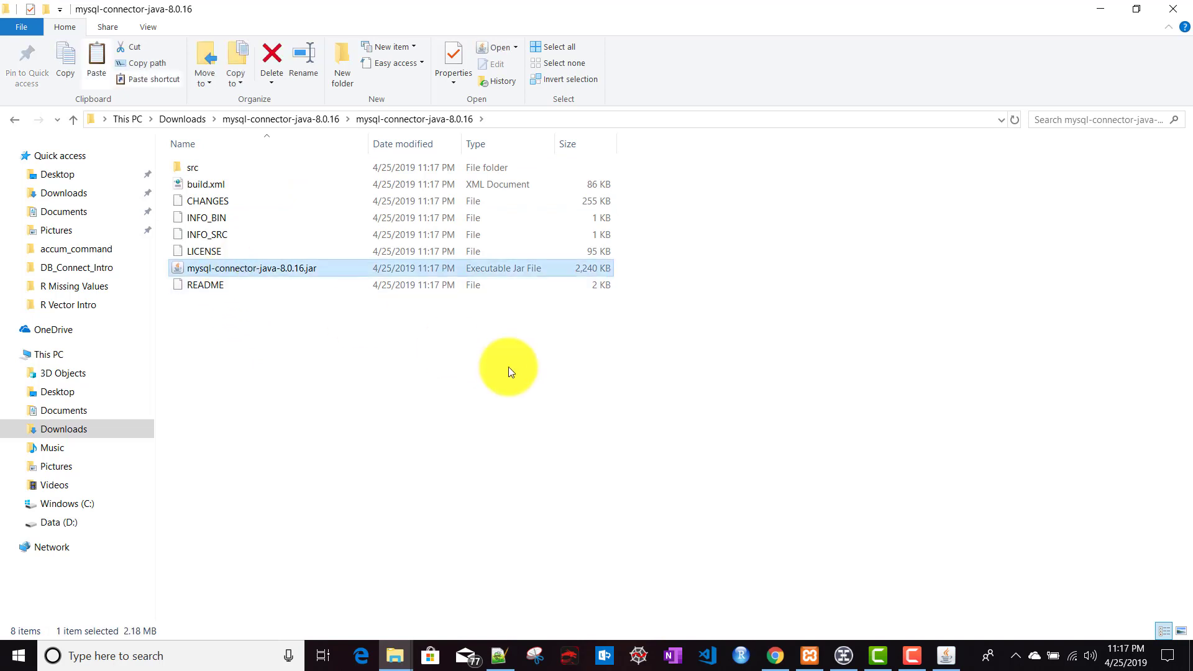
- Paste the copied connector jar into Splunk\etc\apps\splunk_app_db_connect\drivers, granting administrator permission for the copy
left_click(392, 657)
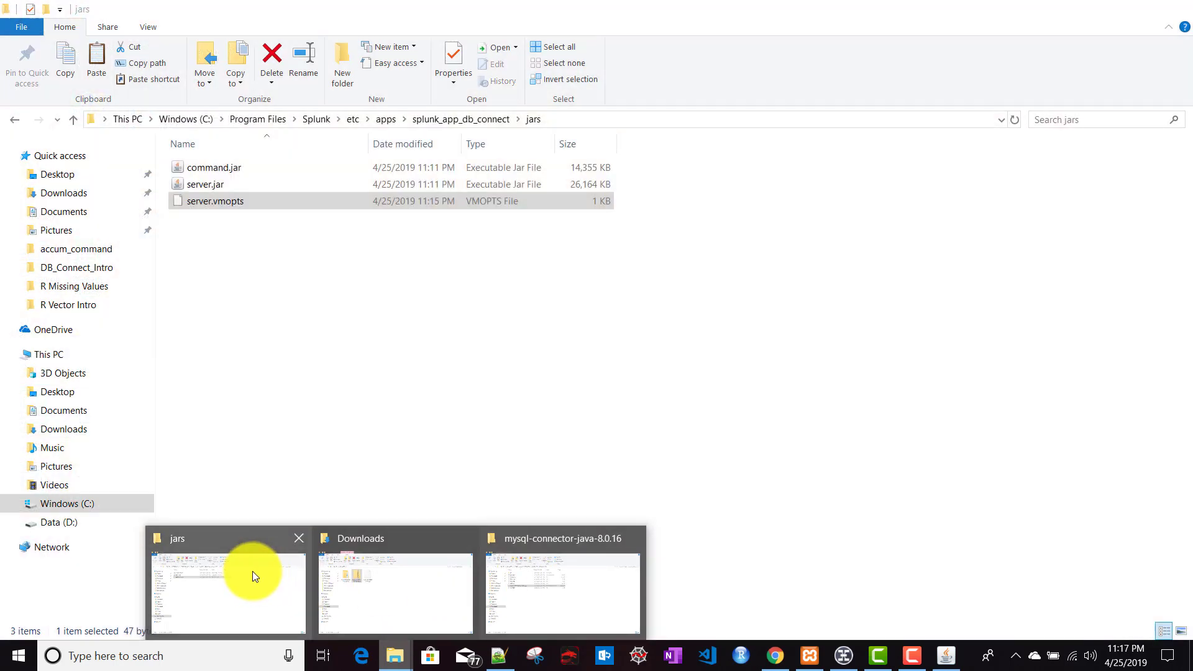
left_click(253, 571)
left_click(460, 115)
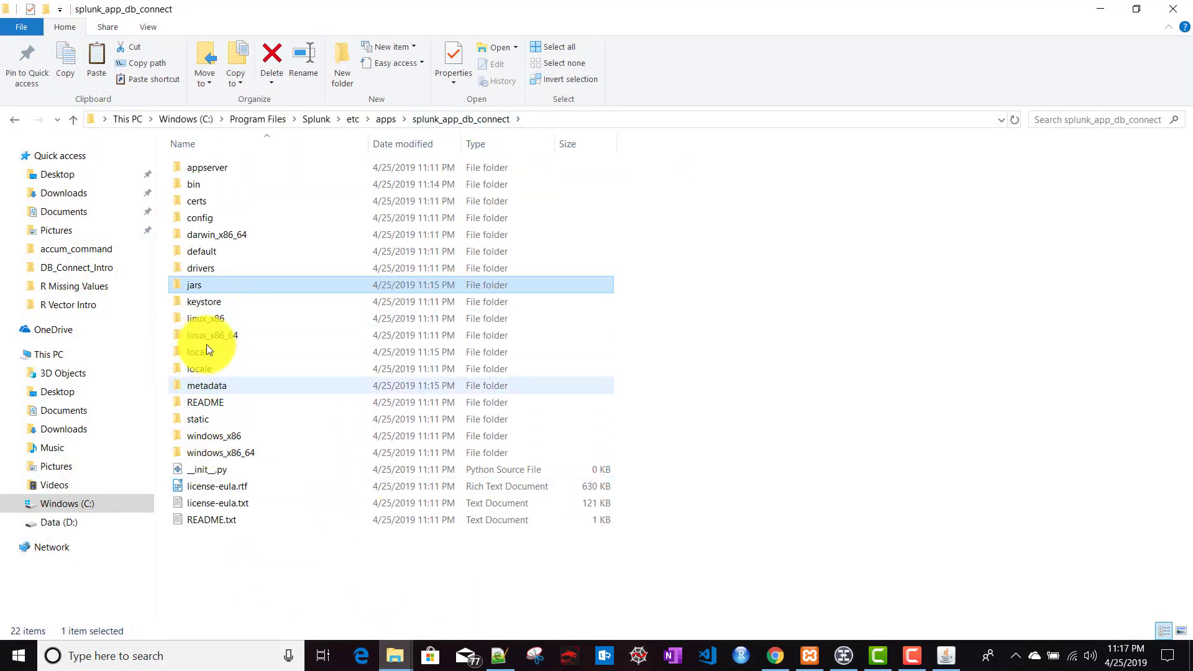
double_click(211, 268)
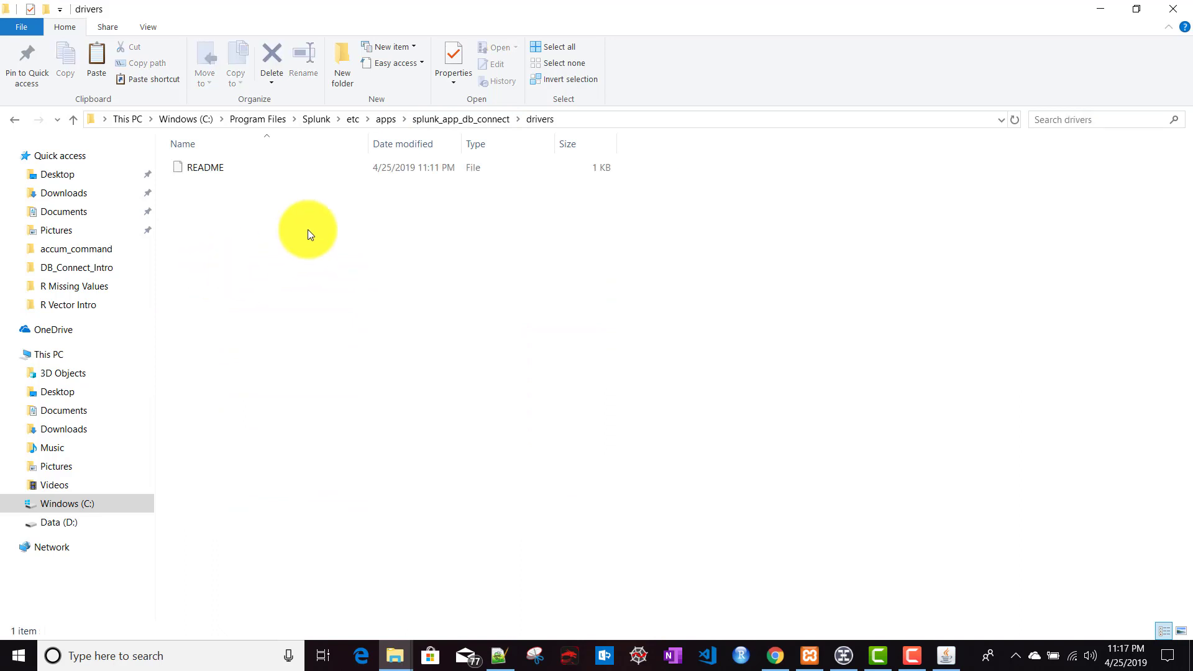
key("ctrl+v")
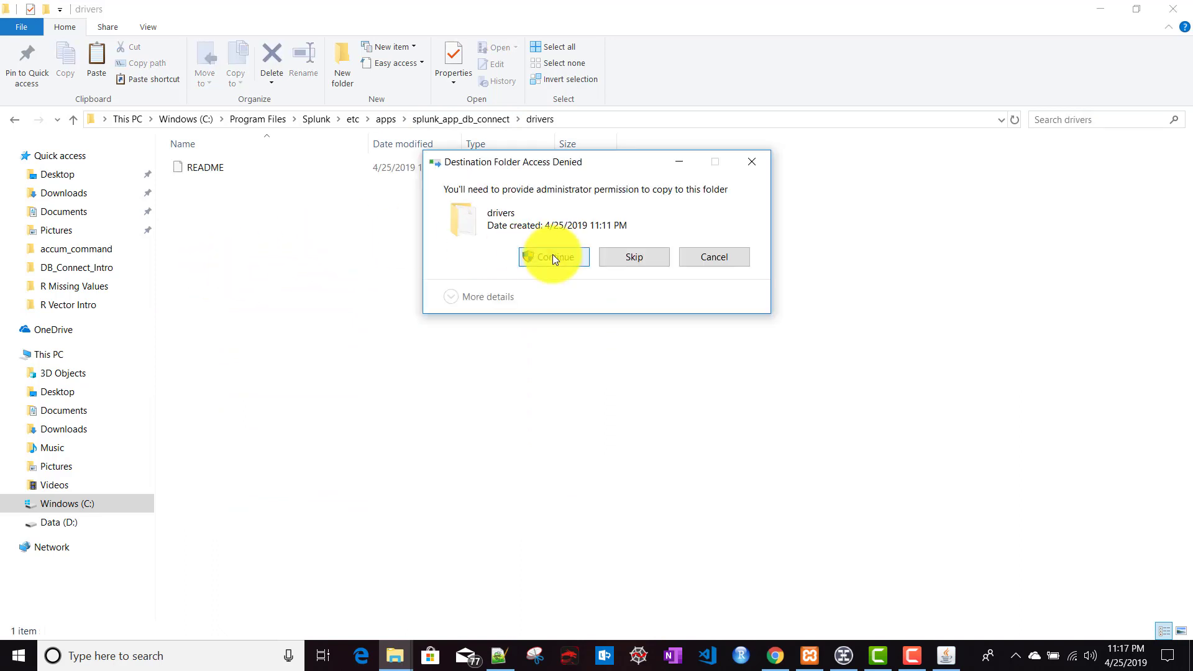
left_click(553, 256)
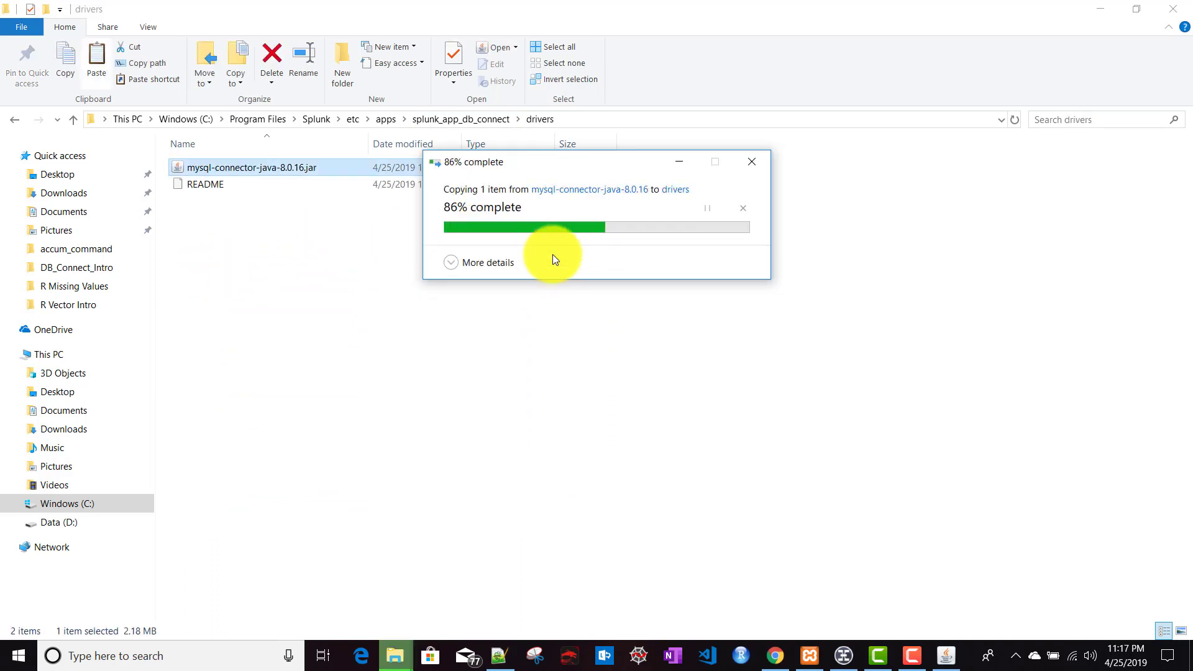
left_click(391, 296)
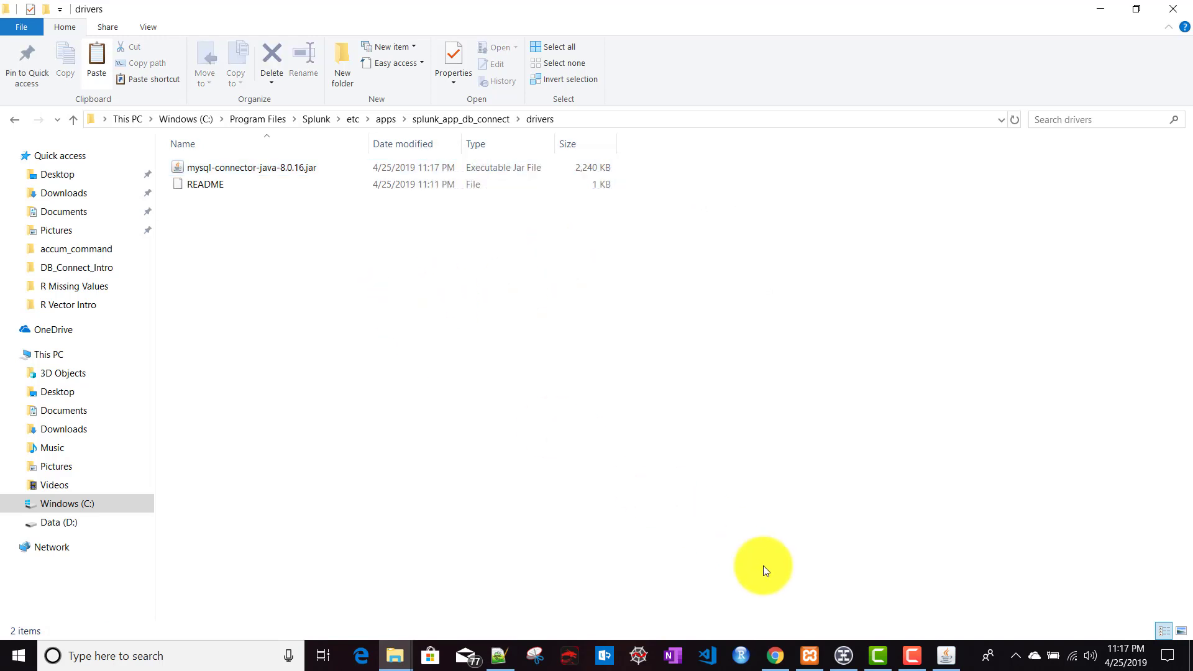
- Return to Chrome, reload the DB Connect driver list, and check the installation status of MySQL, MemSQL and AWS RDS Aurora
left_click(775, 655)
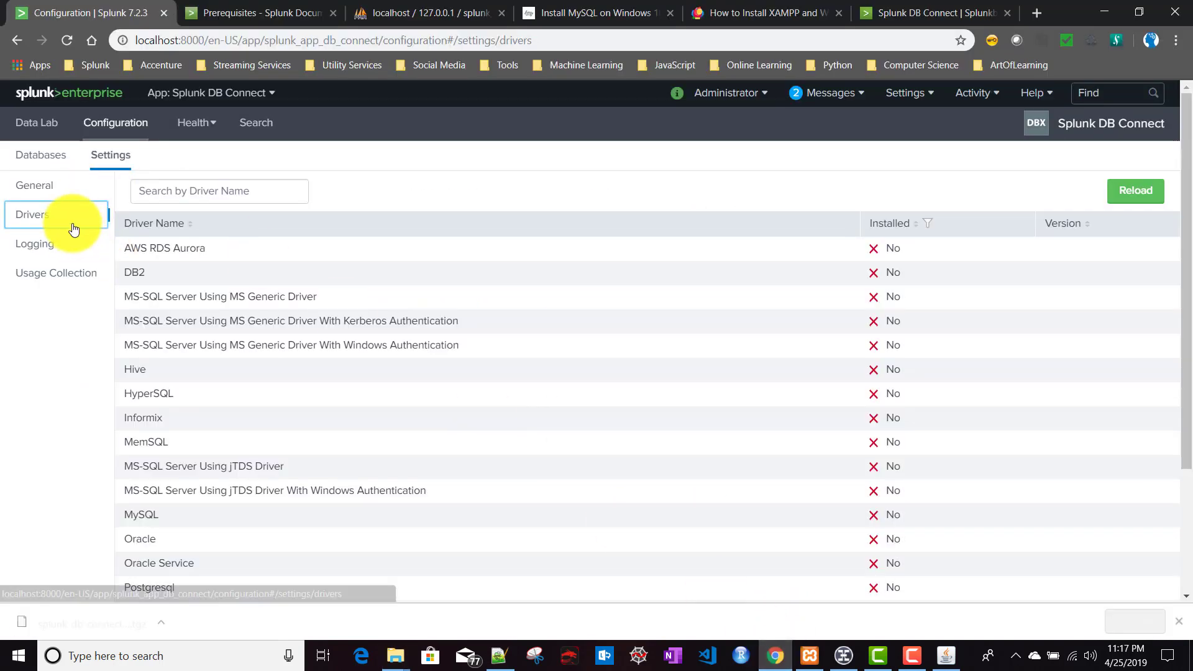
left_click(1118, 201)
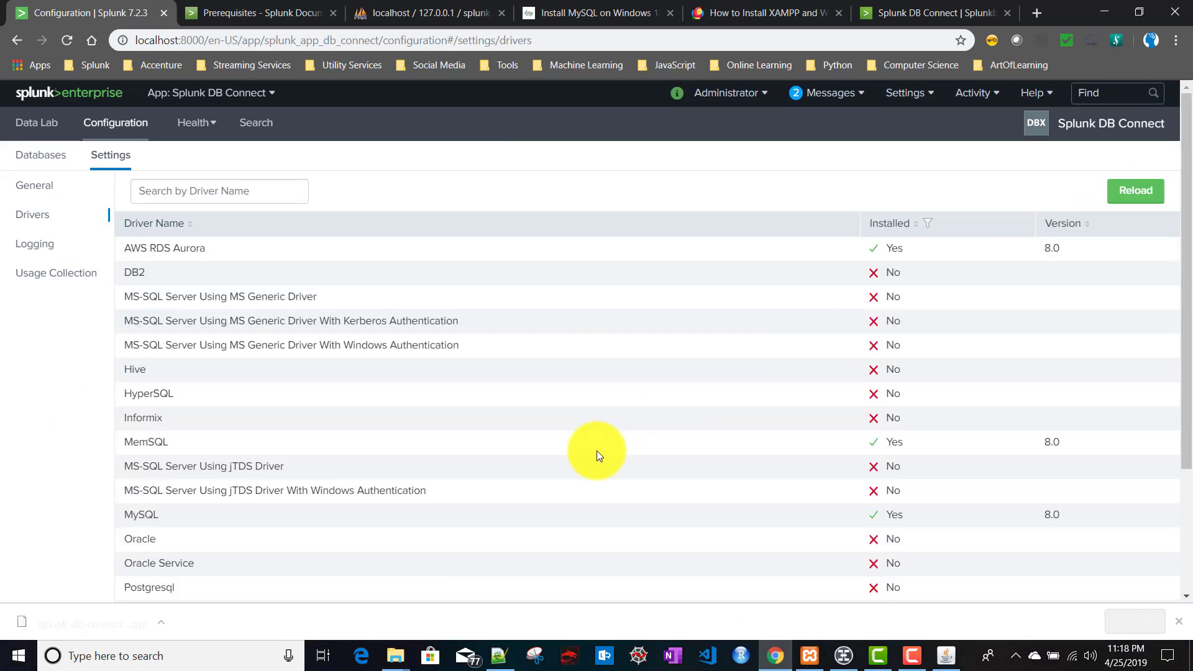
scroll(597, 455, "down", 3)
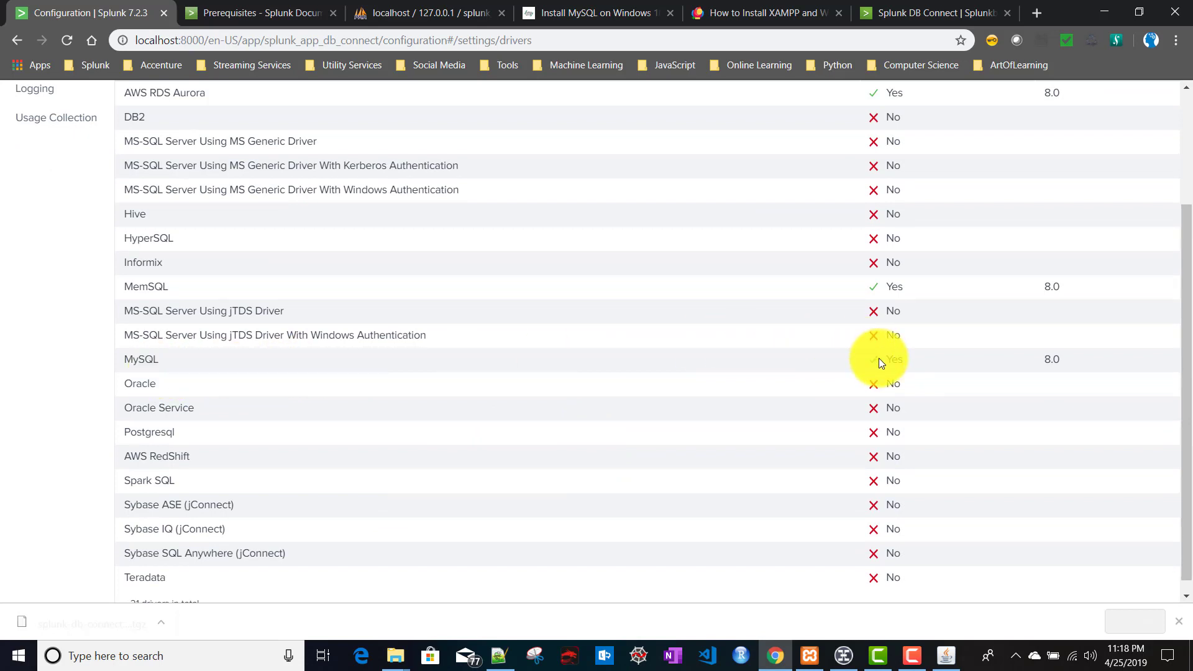
double_click(142, 360)
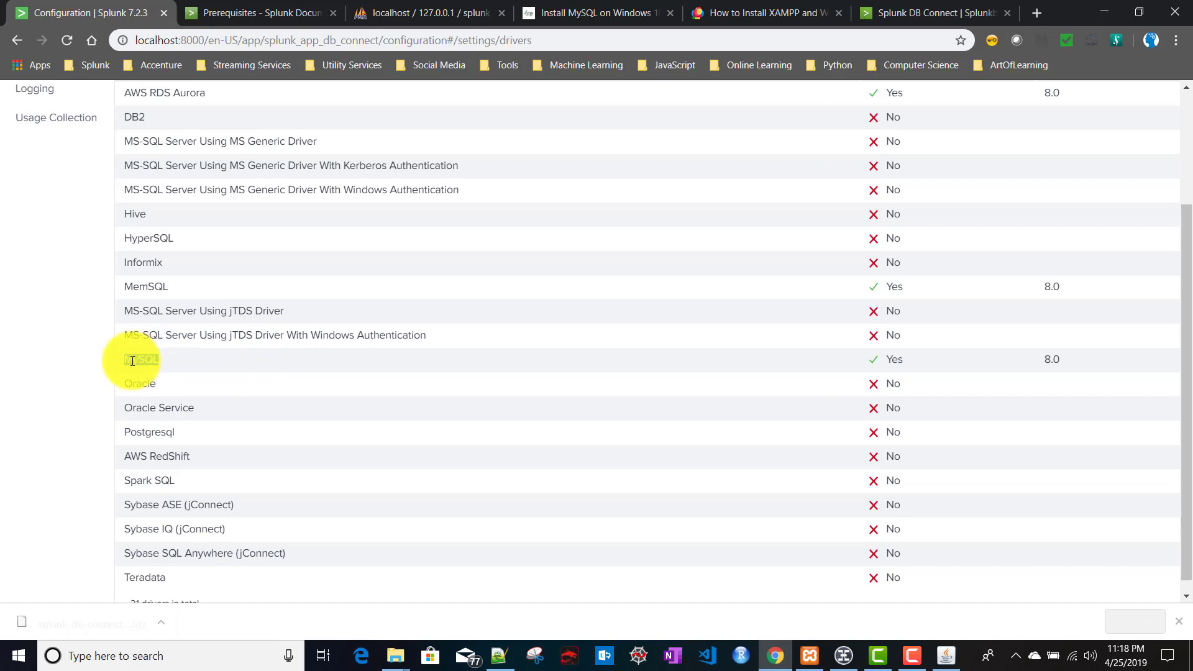
double_click(149, 287)
scroll(295, 426, "up", 3)
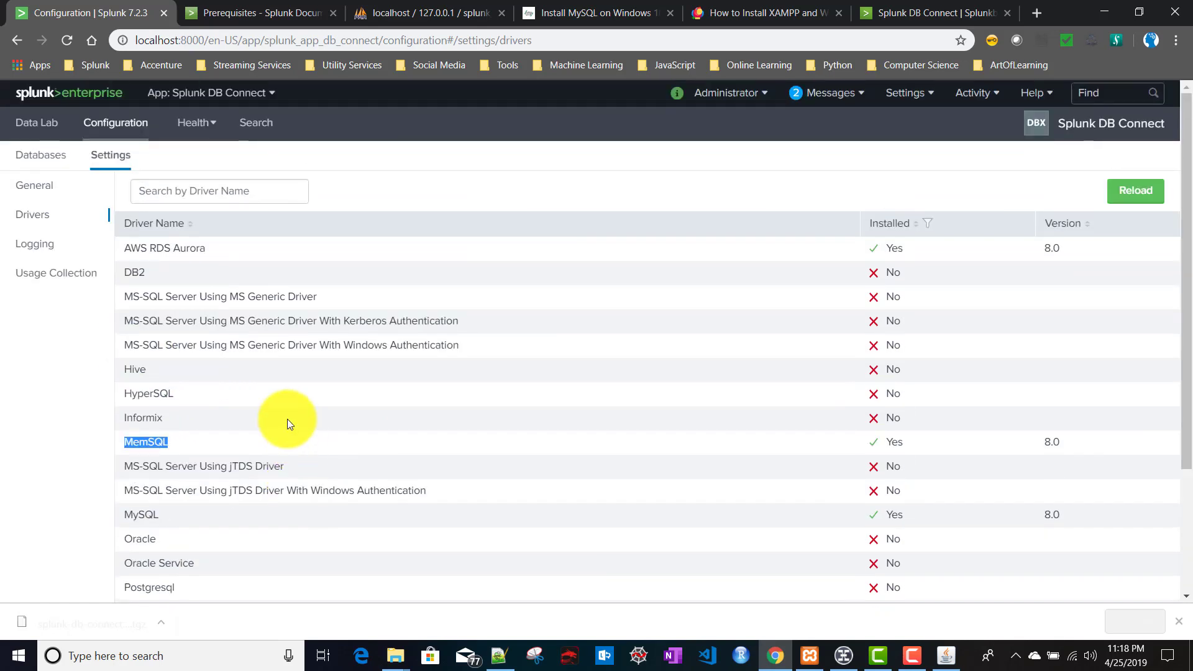
left_click_drag(122, 248, 216, 245)
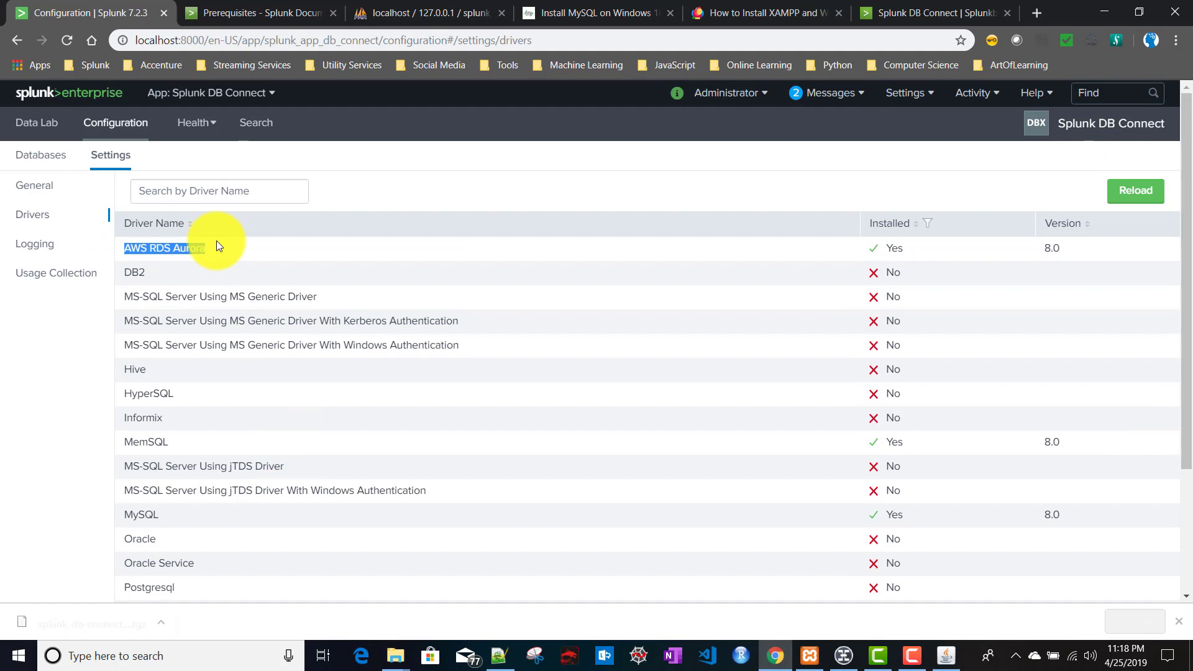
left_click(218, 241)
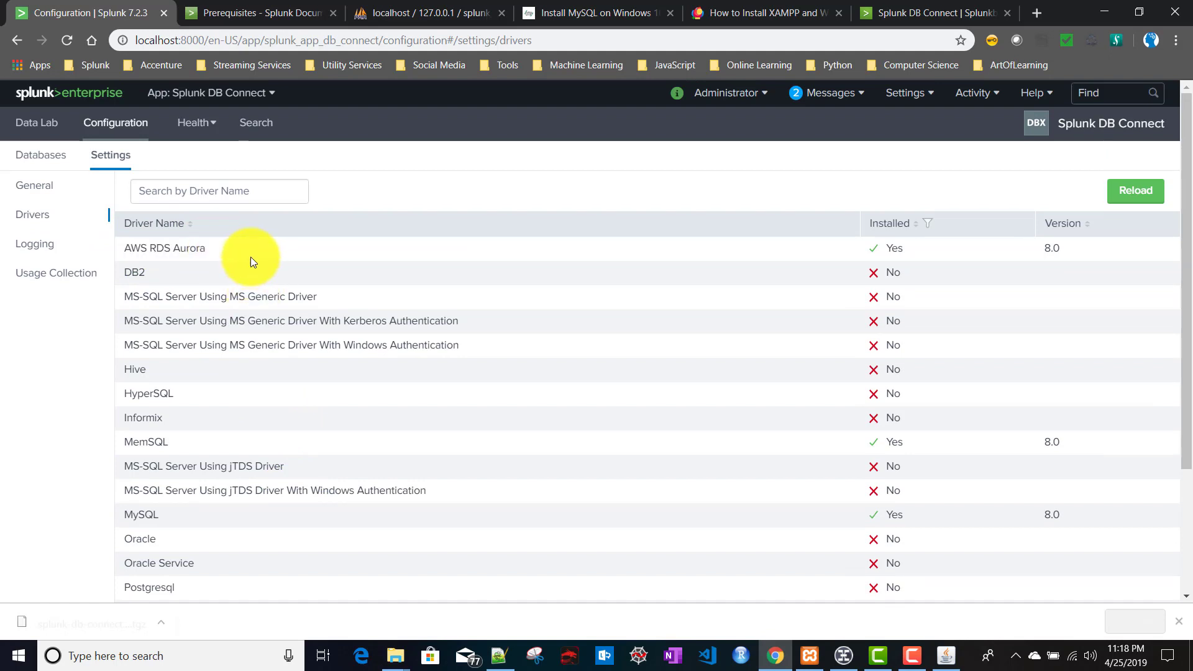
- Review the DB Connect logging settings, including the log level choices for dbxquery and the dbxoutput and dbxlookup commands
left_click(30, 245)
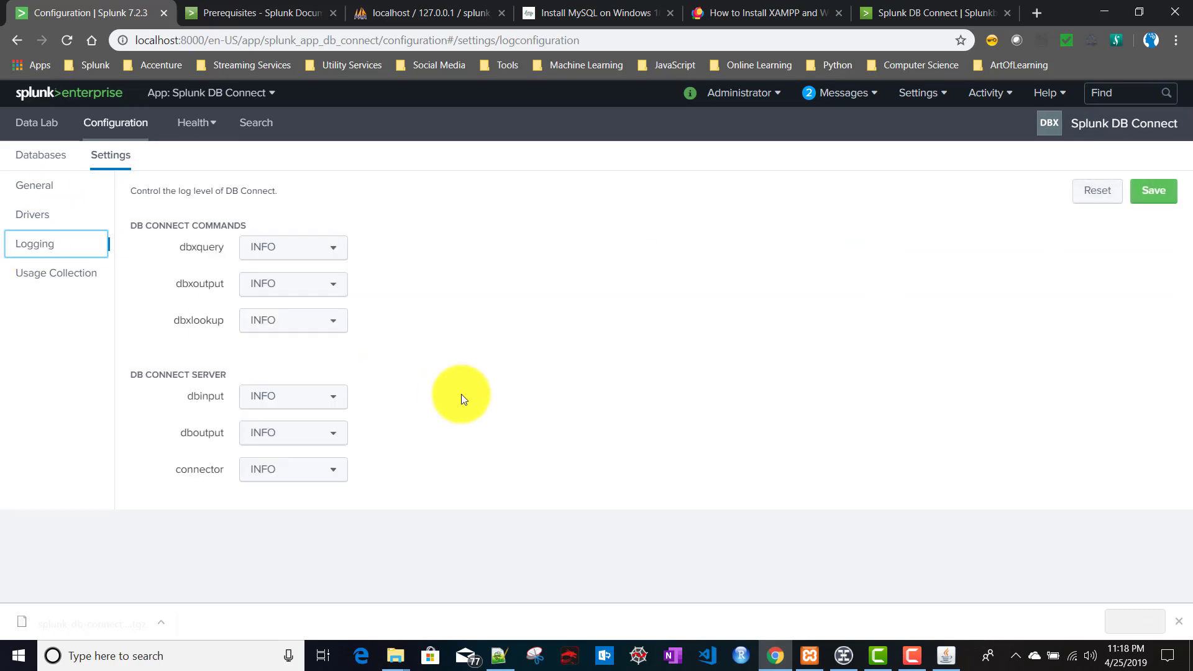
left_click(303, 254)
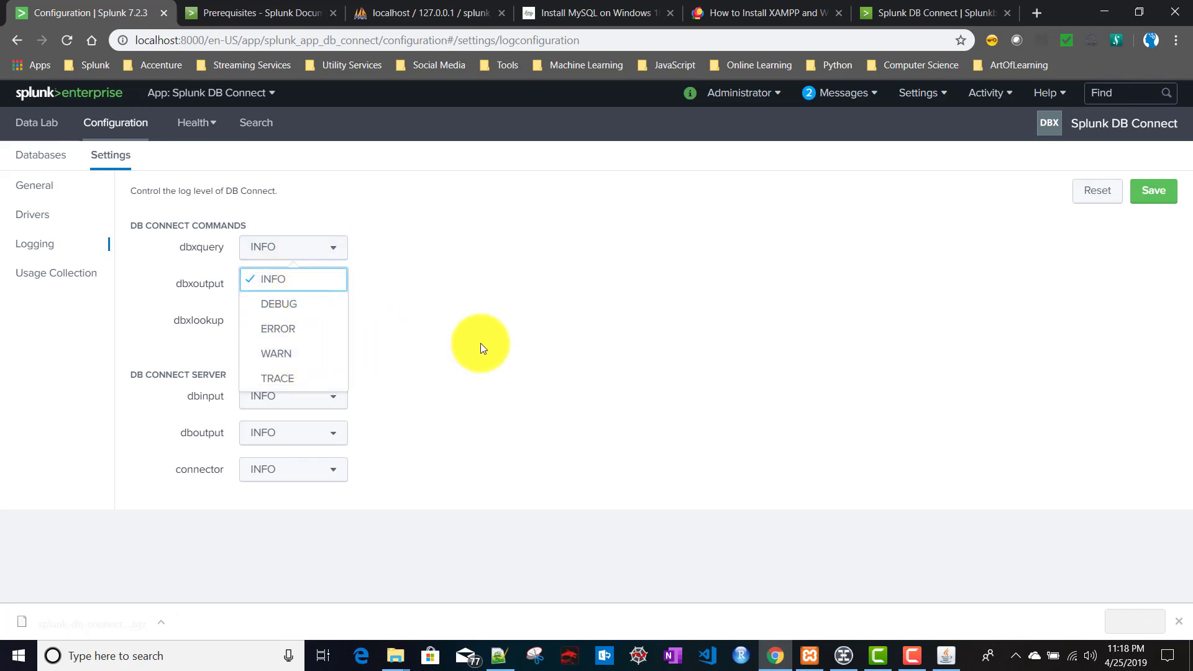
left_click(490, 341)
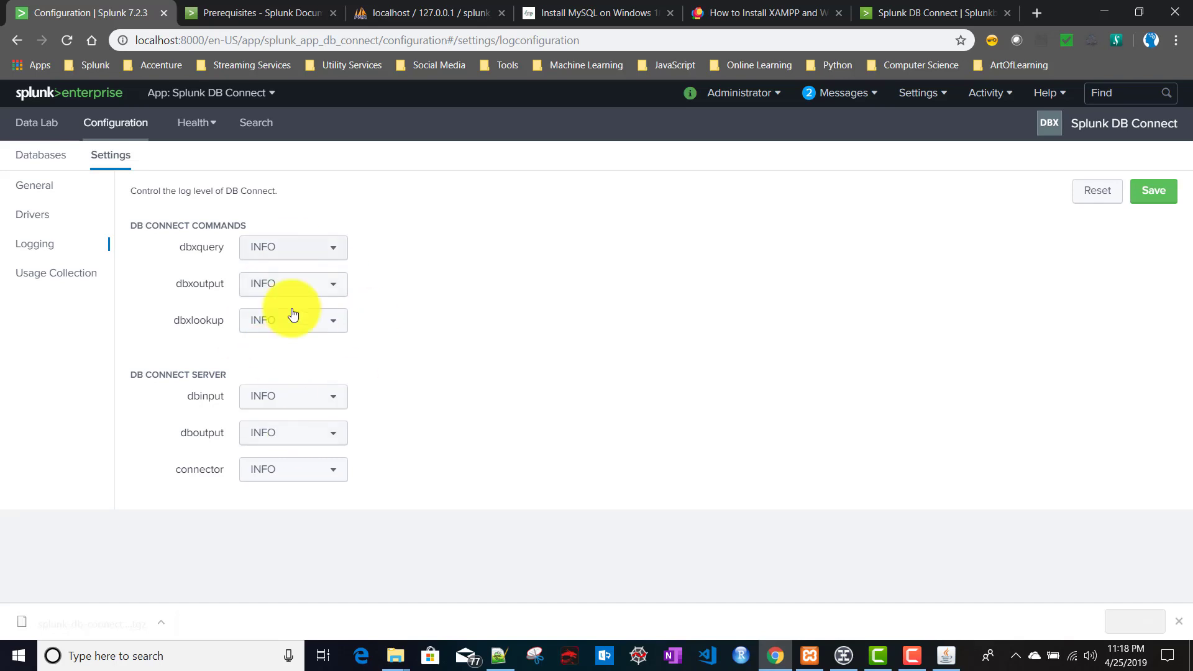
double_click(187, 249)
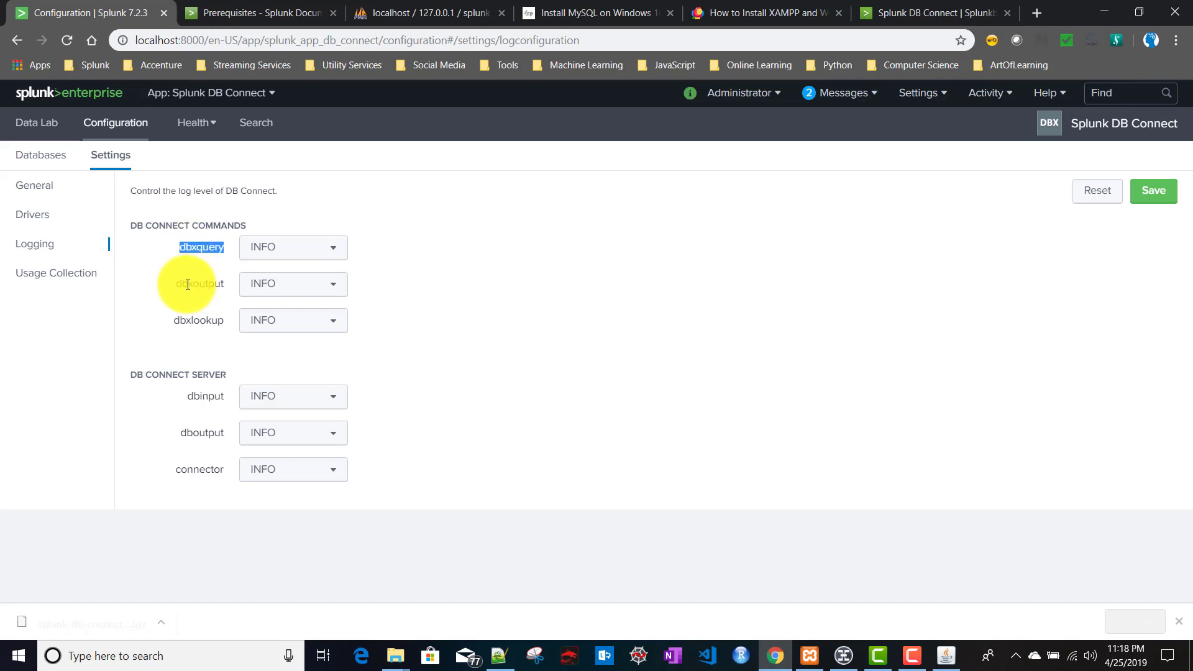
double_click(186, 283)
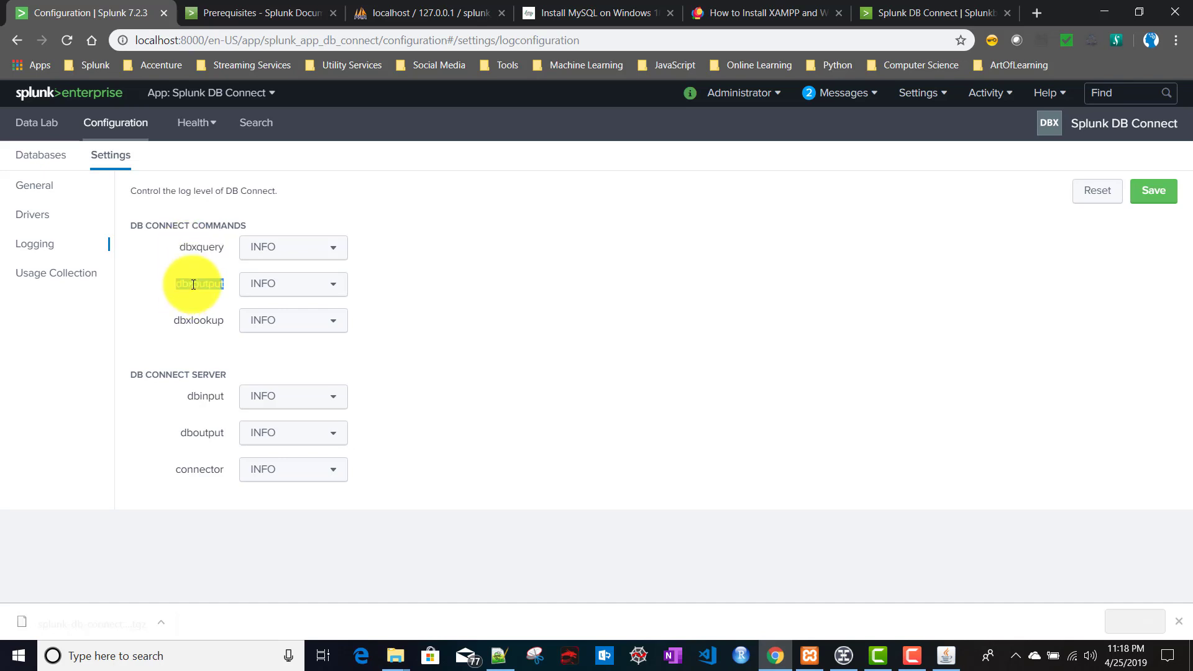
double_click(194, 320)
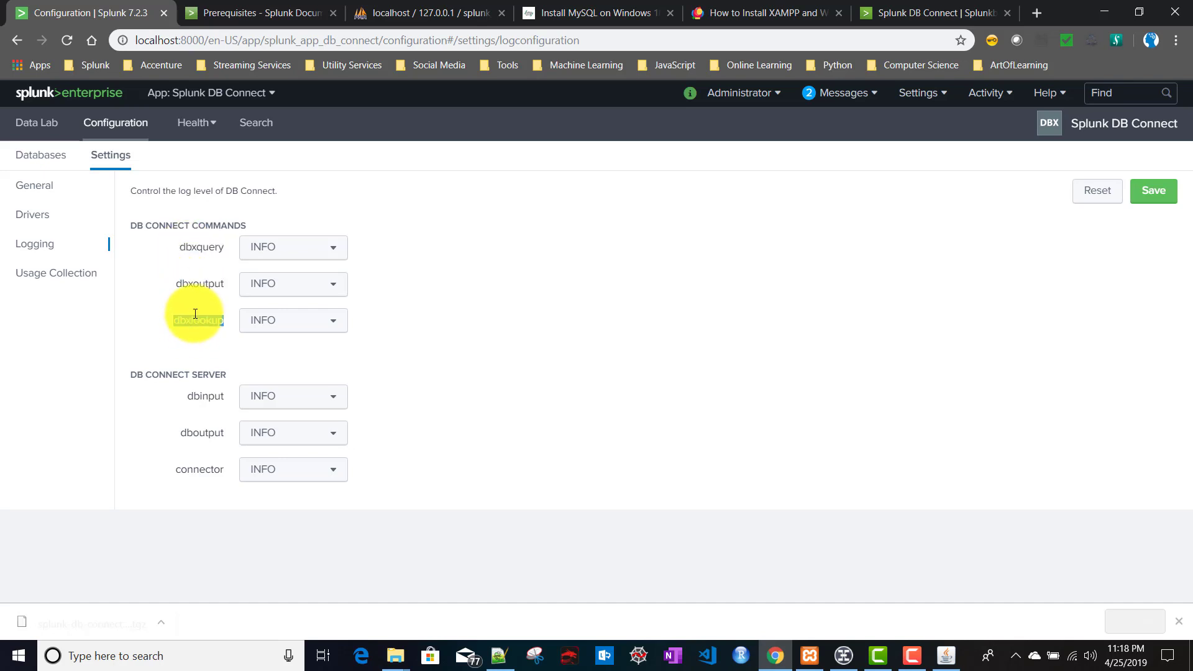
left_click(545, 360)
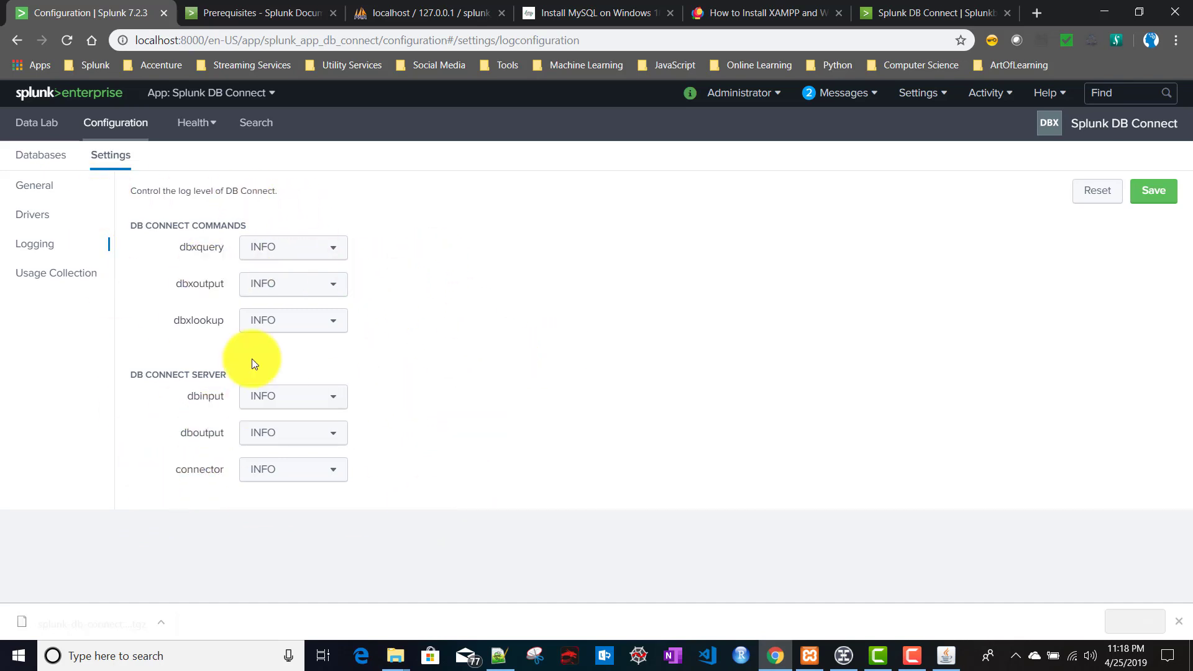
- Review the DB Connect usage collection option and the general Java and task server settings
left_click(58, 272)
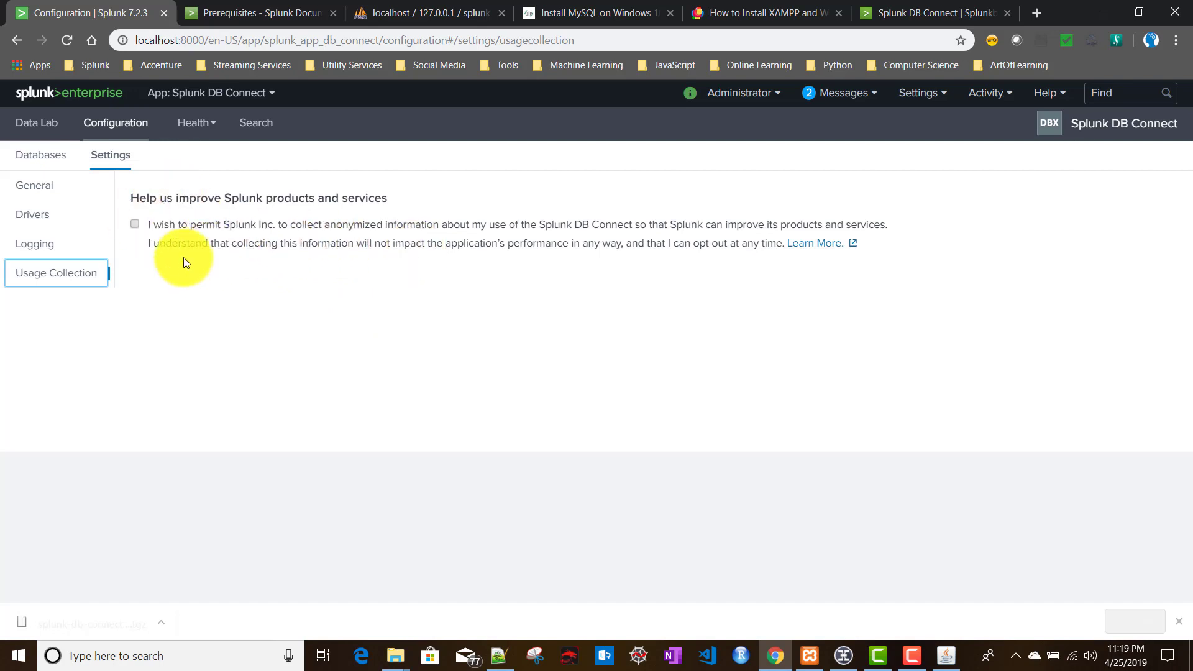
left_click(59, 188)
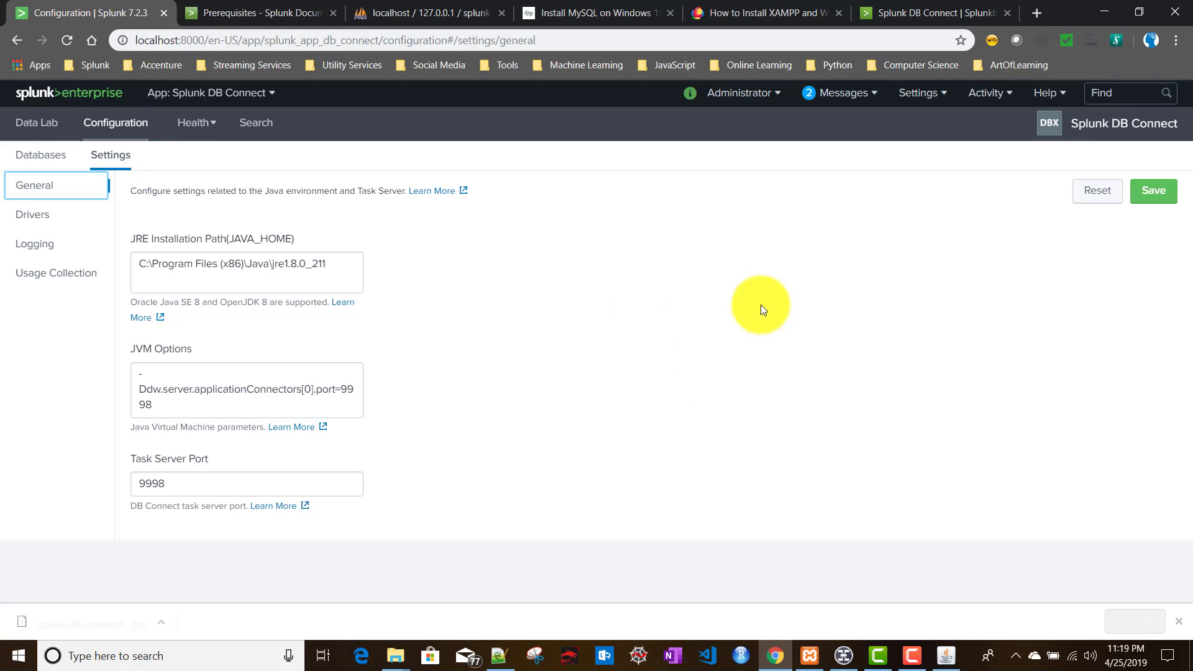
left_click(993, 98)
left_click(881, 235)
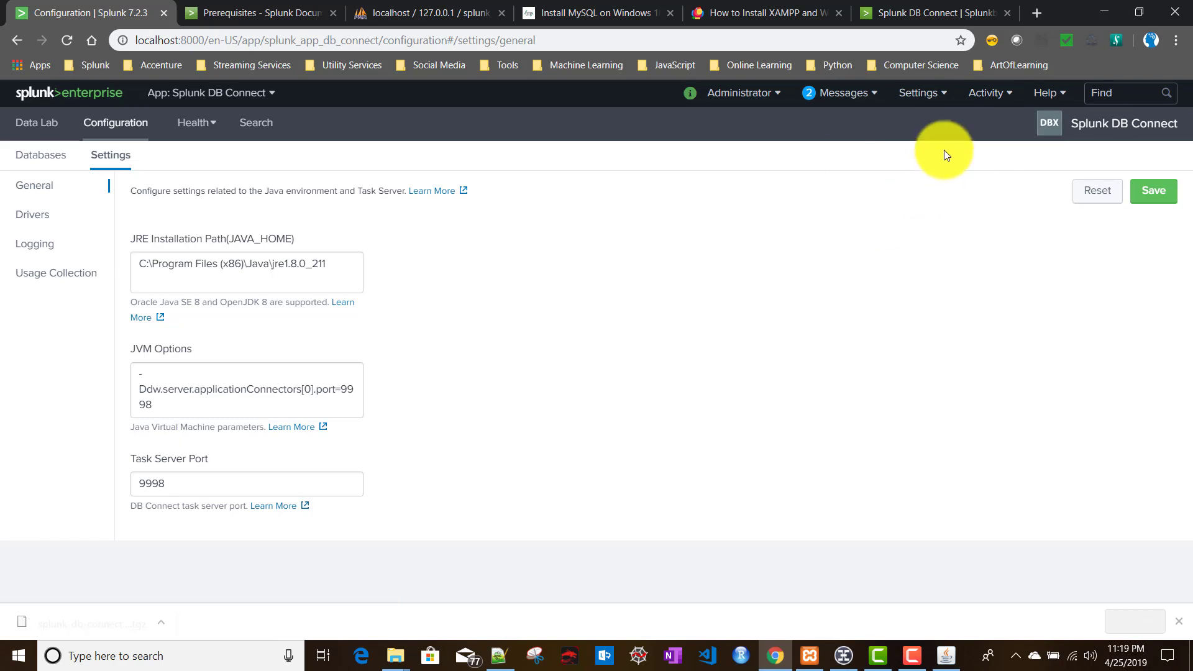
- Open the roles list in Splunk's access controls and examine the db_connect_admin and db_connect_user roles
left_click(919, 93)
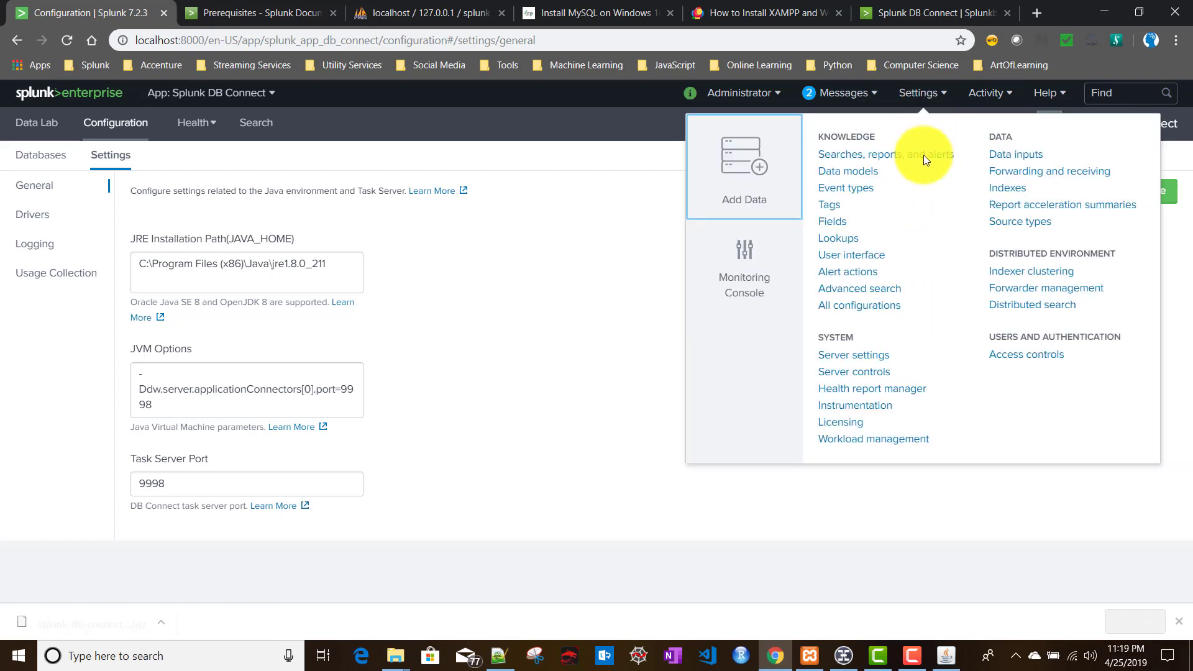
left_click(1026, 355)
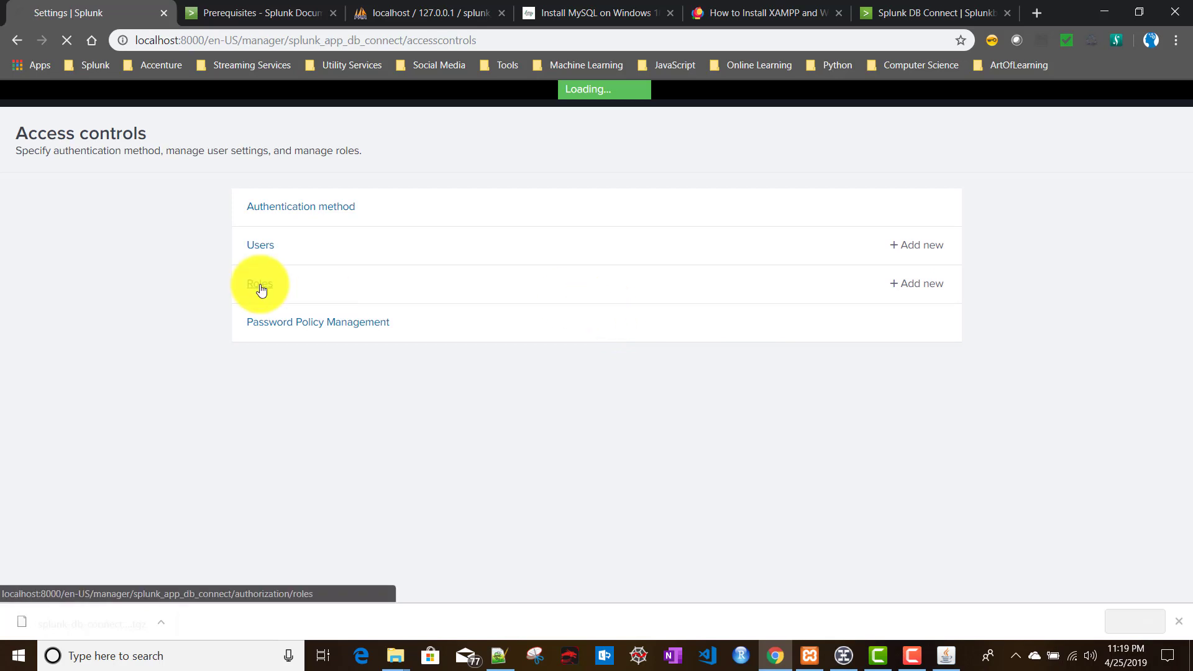
left_click(260, 288)
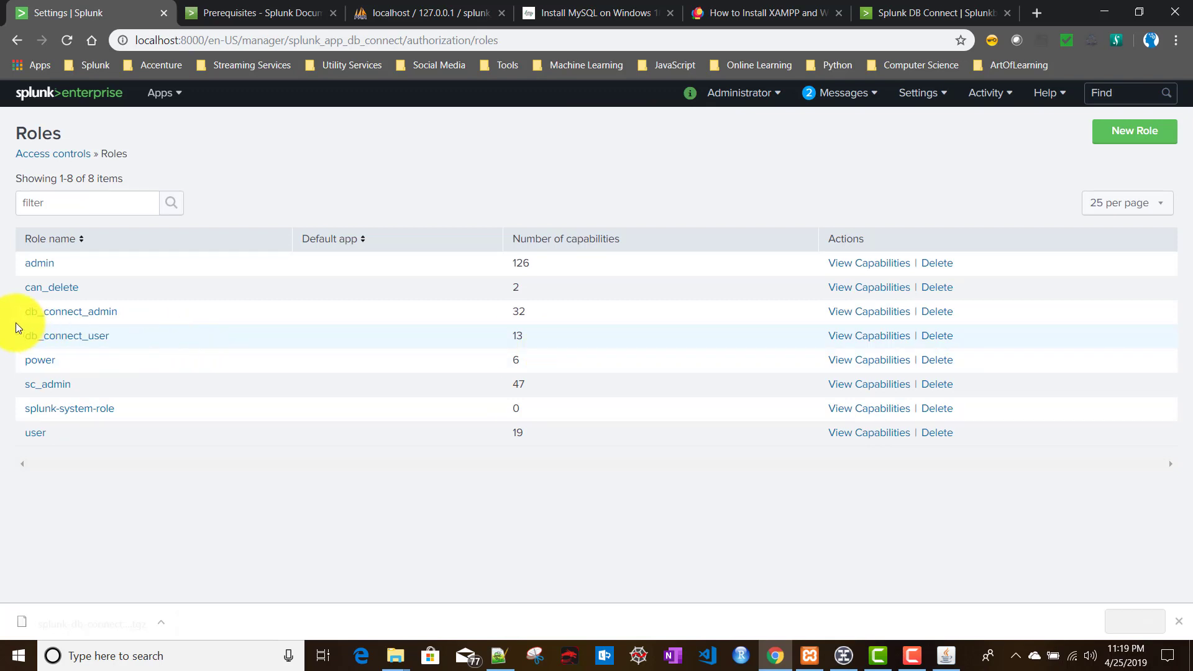
left_click_drag(13, 306, 215, 334)
left_click(215, 334)
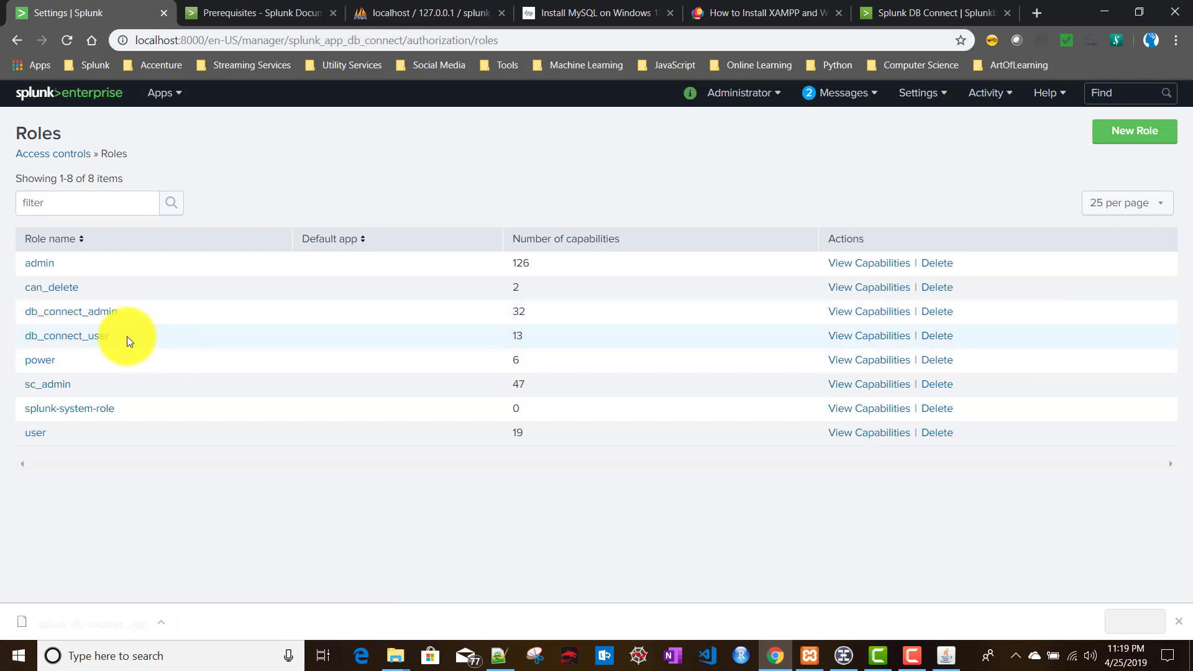
left_click_drag(124, 334, 16, 336)
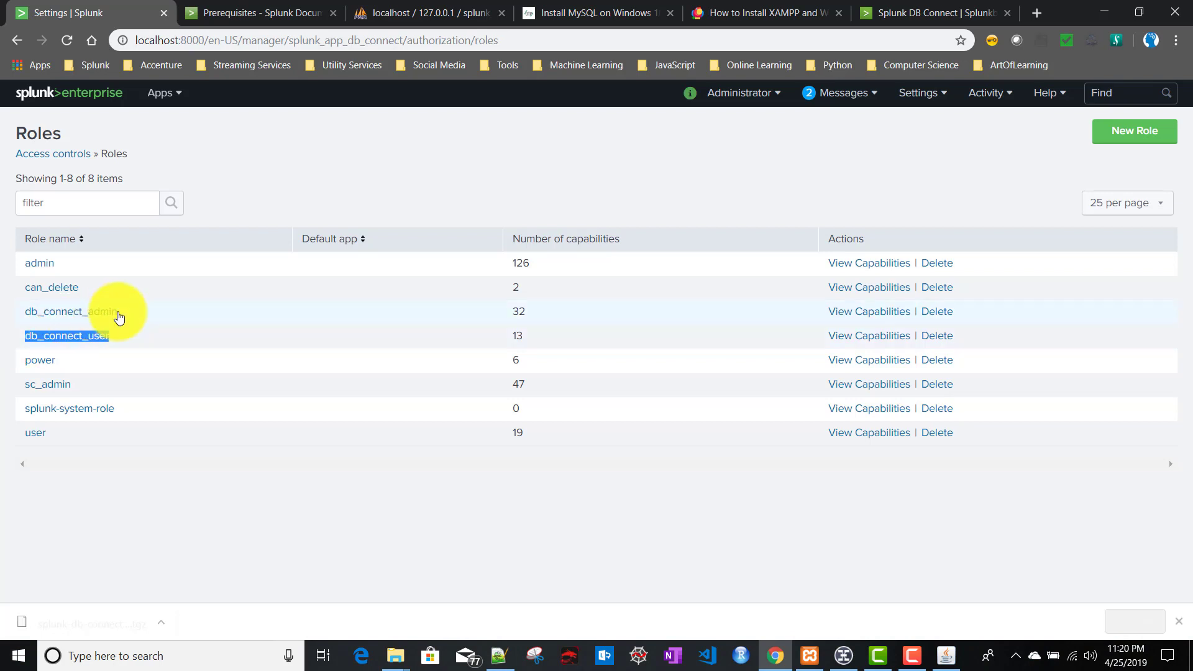
left_click_drag(126, 312, 16, 315)
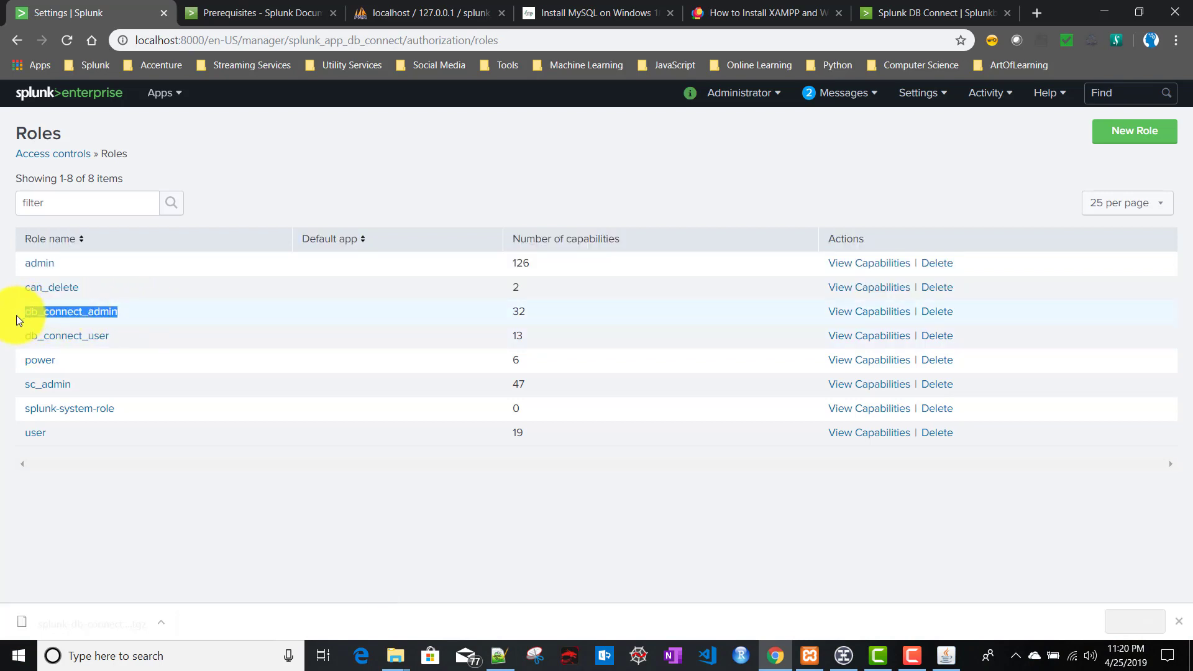